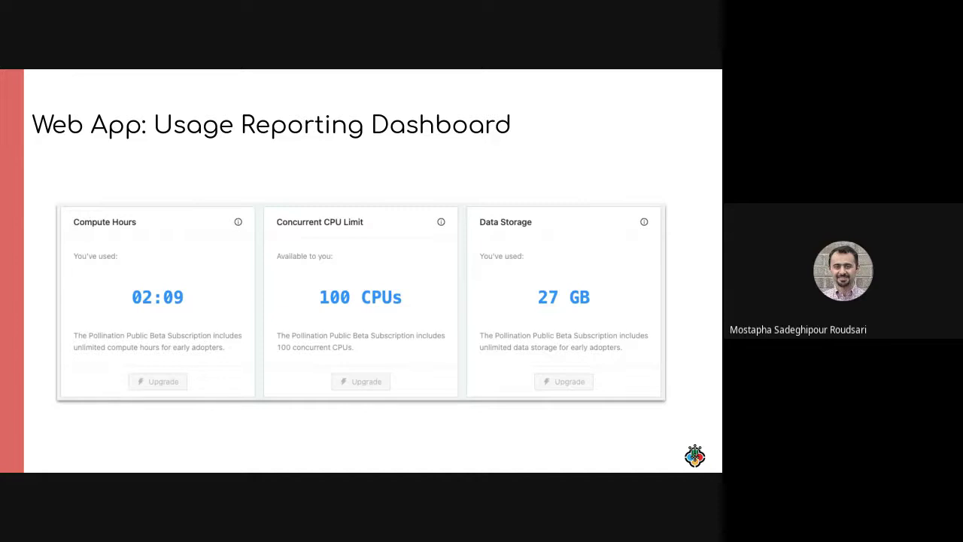
pyautogui.press('Right')
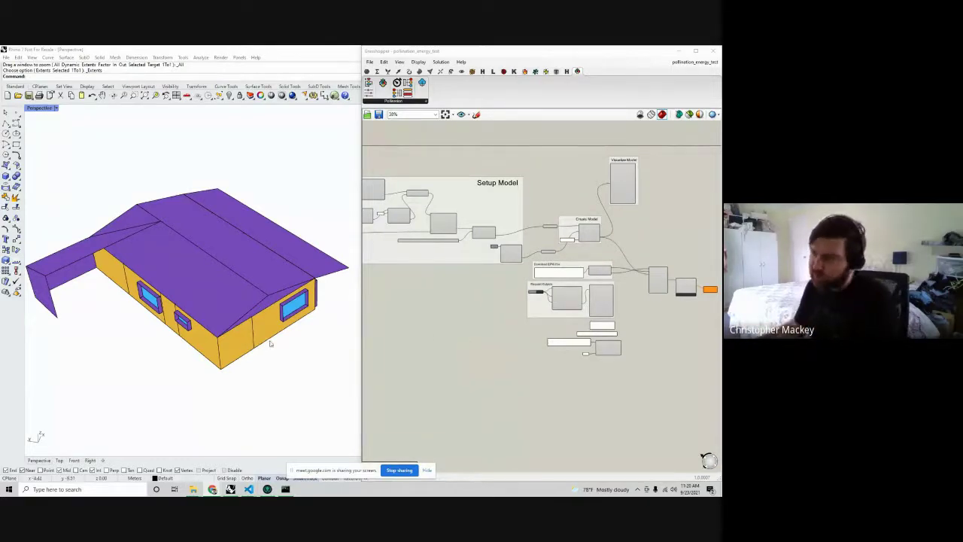
# Examine the house model and the Grasshopper definition from Create Model to the annual-energy-use recipe, with the definition shown full screen
pyautogui.moveTo(336, 391); pyautogui.dragTo(222, 322, button='right')
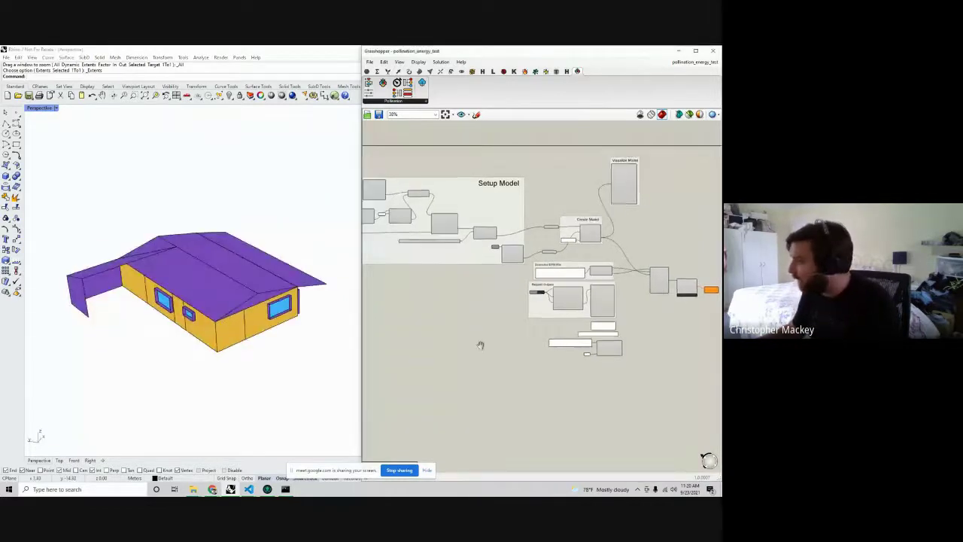
pyautogui.scroll(4, 544, 336)
pyautogui.moveTo(577, 337); pyautogui.dragTo(530, 351, button='right')
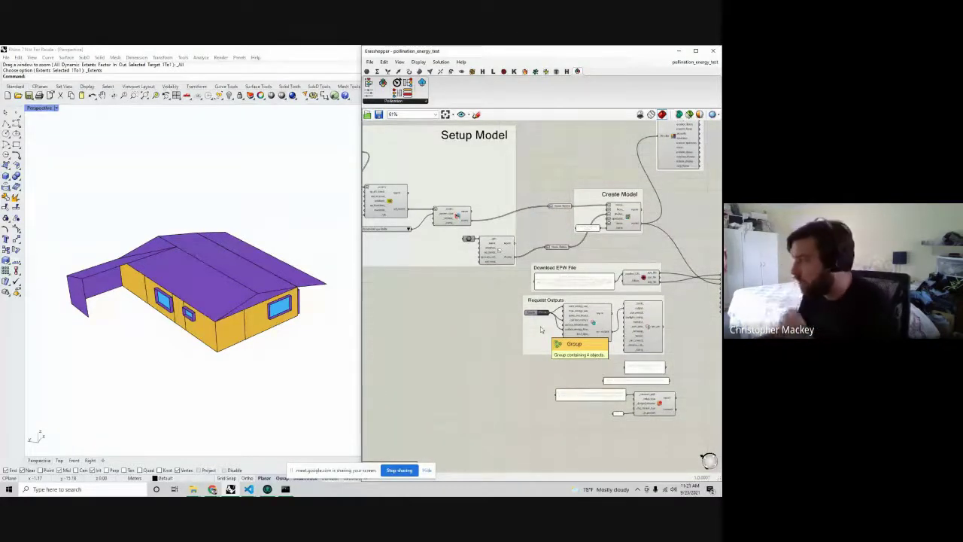
pyautogui.moveTo(540, 329); pyautogui.dragTo(468, 399, button='right')
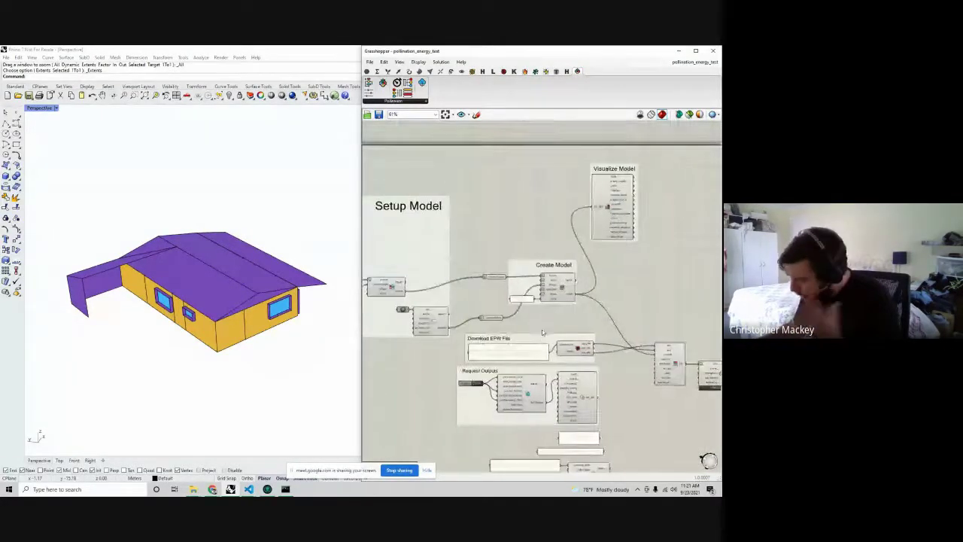
pyautogui.scroll(2, 469, 223)
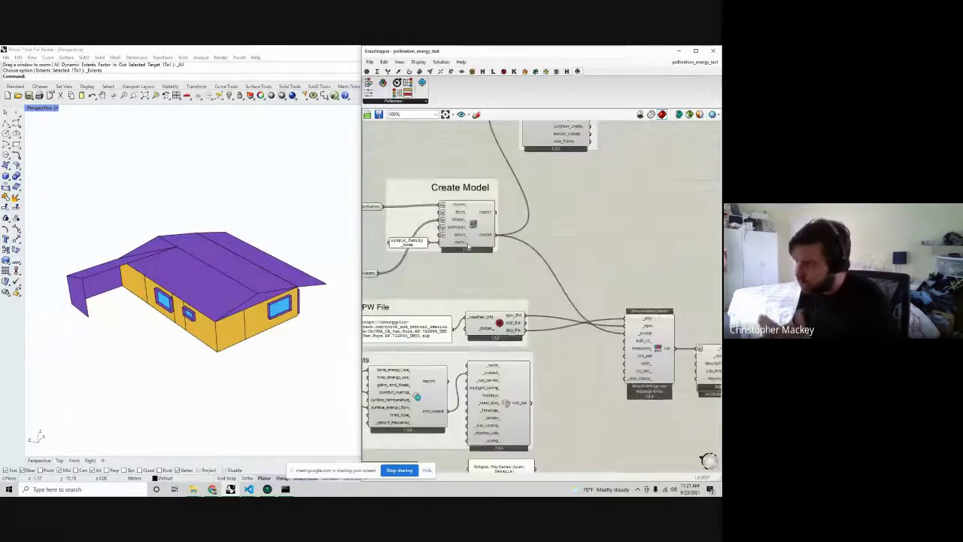
pyautogui.moveTo(537, 295); pyautogui.dragTo(474, 152, button='right')
pyautogui.scroll(1, 579, 269)
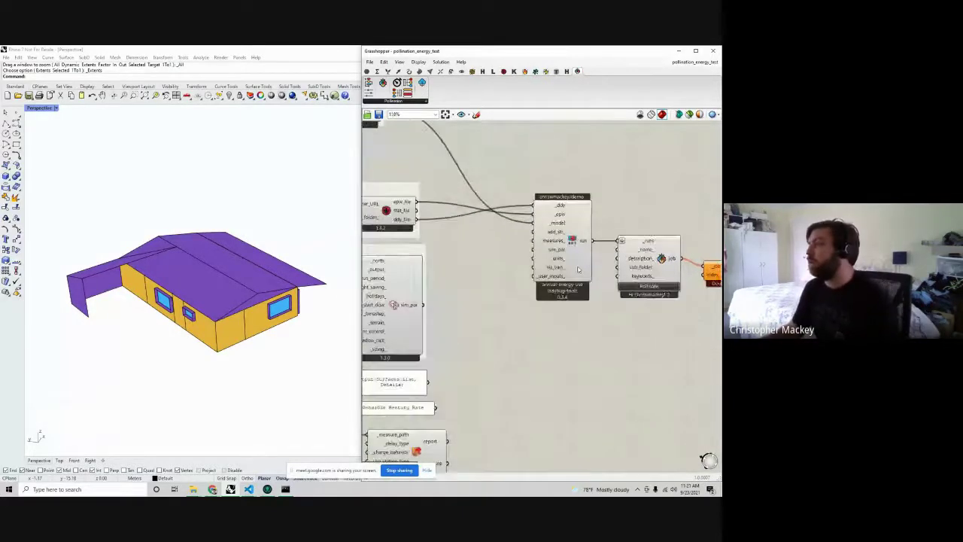
pyautogui.scroll(1, 579, 269)
pyautogui.click(563, 289)
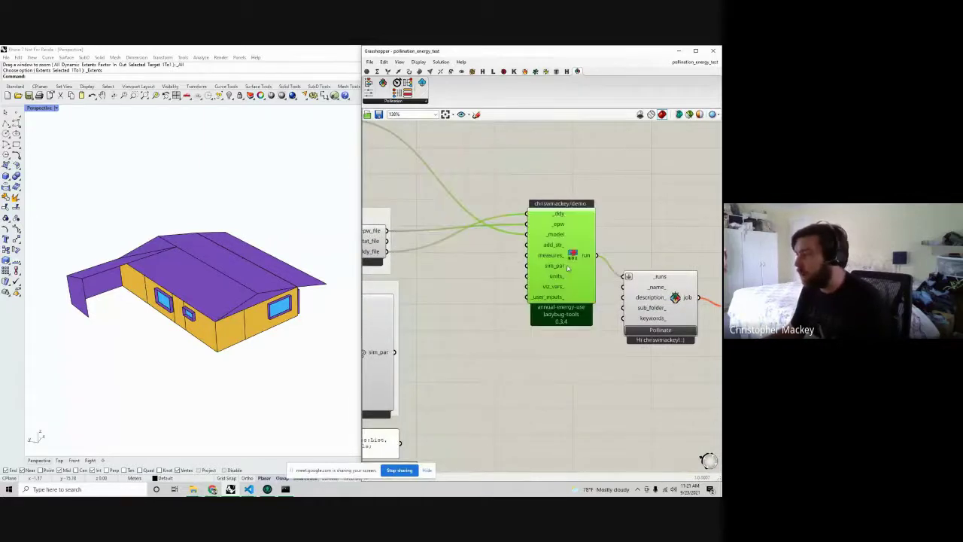
pyautogui.moveTo(564, 290); pyautogui.dragTo(568, 287)
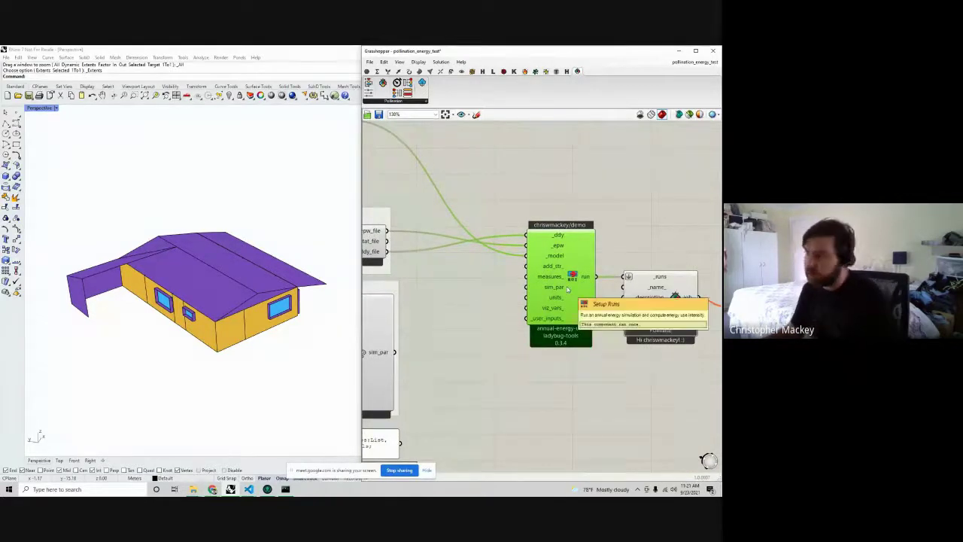
pyautogui.doubleClick(539, 50)
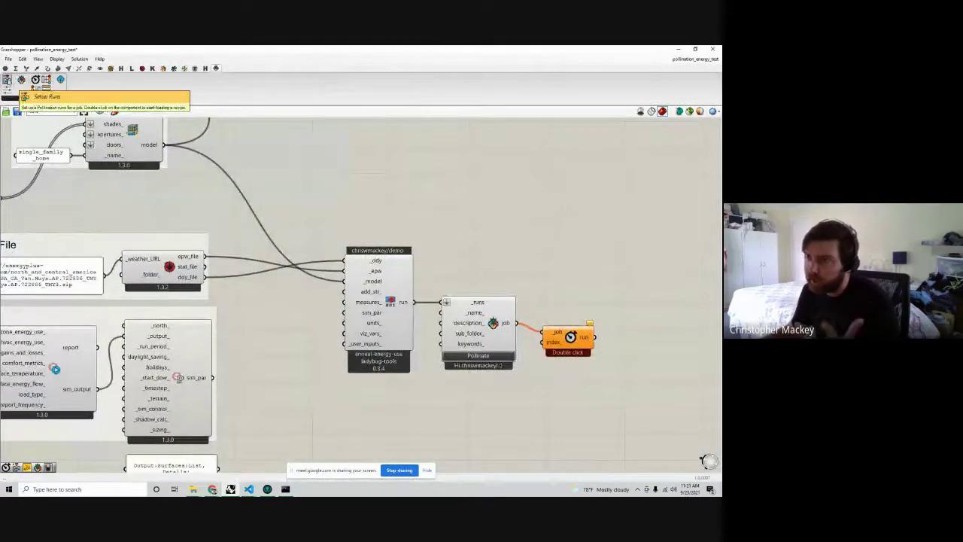
# Place a new Setup Runs component on the empty canvas above the existing annual-energy-use recipe component
pyautogui.moveTo(35, 85); pyautogui.dragTo(421, 157)
pyautogui.moveTo(422, 157); pyautogui.dragTo(425, 207, button='right')
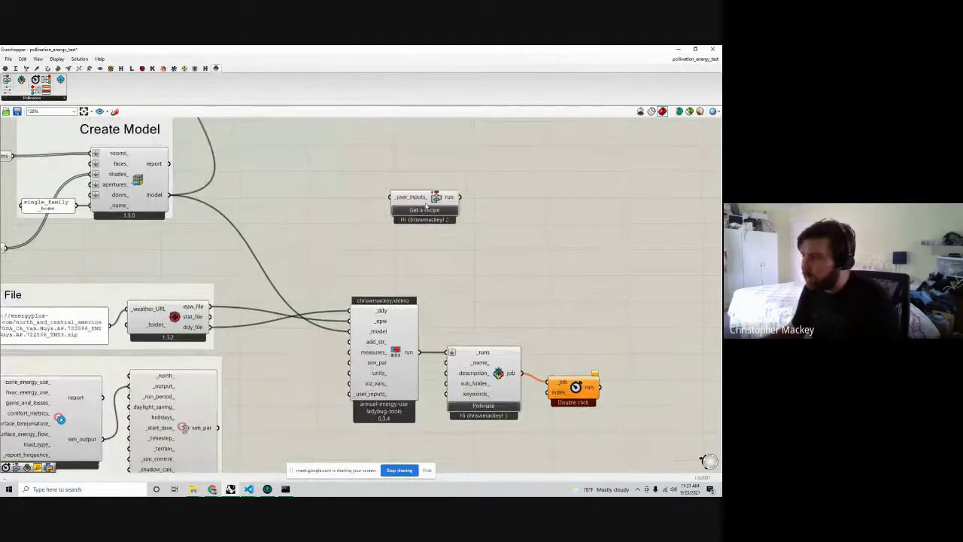
pyautogui.moveTo(400, 364); pyautogui.dragTo(401, 364)
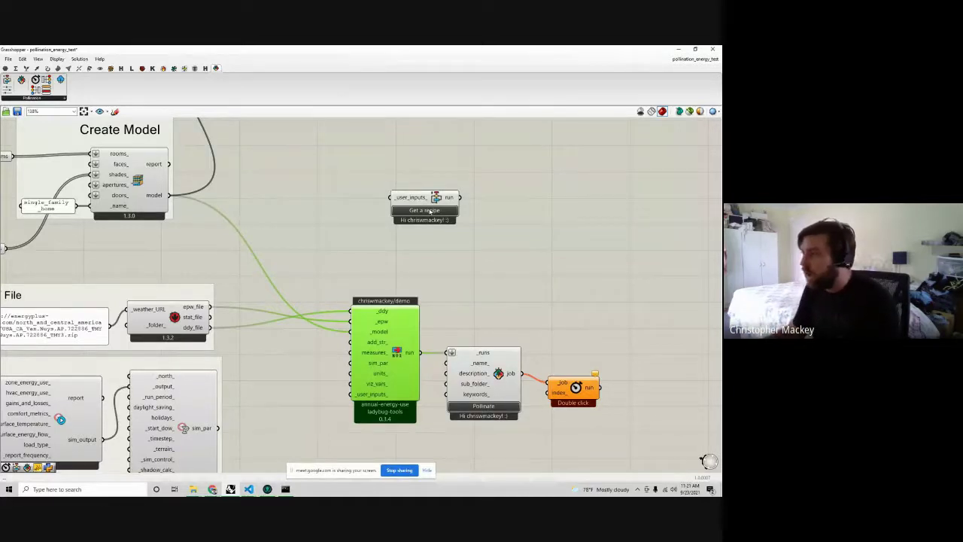
pyautogui.moveTo(441, 198); pyautogui.dragTo(442, 166)
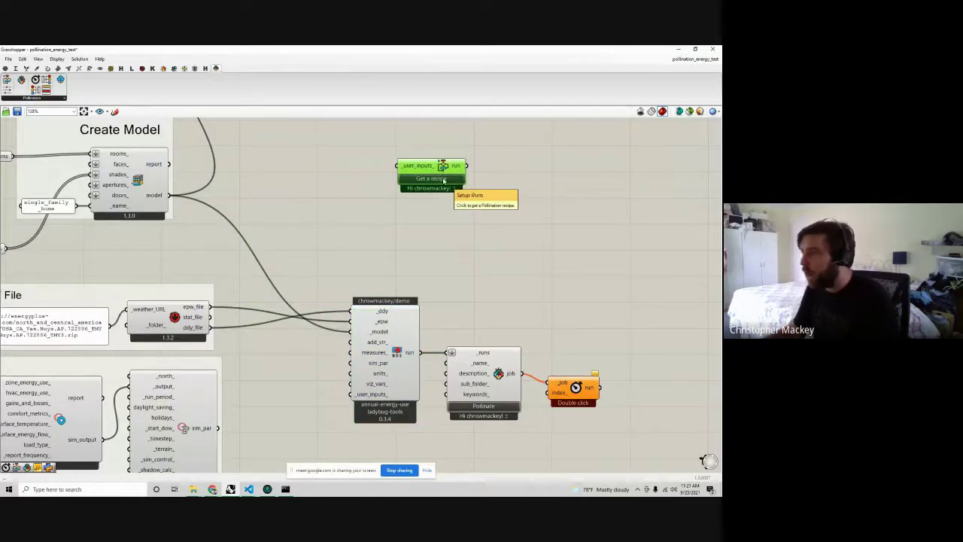
# Load the ladybug-tools annual-energy-use recipe into the new Setup Runs component
pyautogui.click(444, 179)
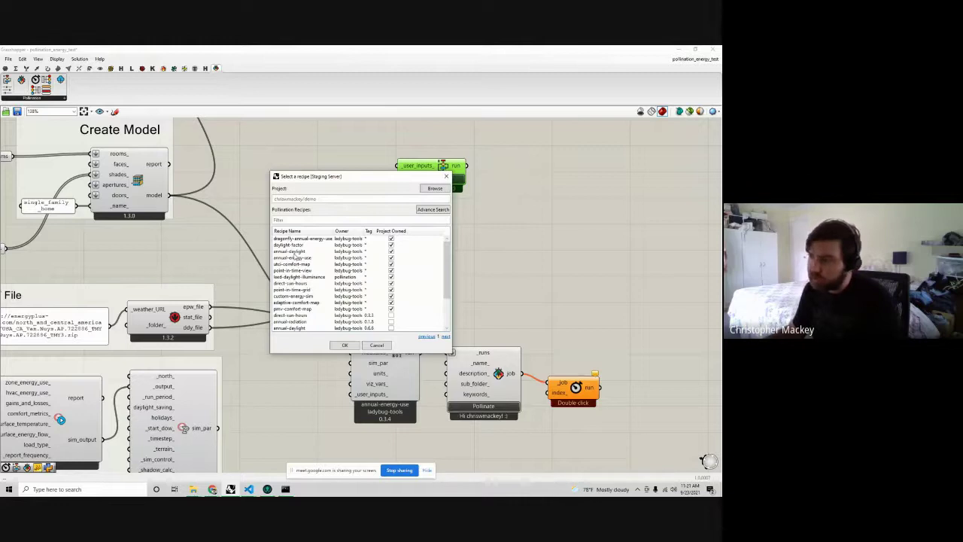
pyautogui.scroll(-3, 295, 261)
pyautogui.scroll(3, 295, 258)
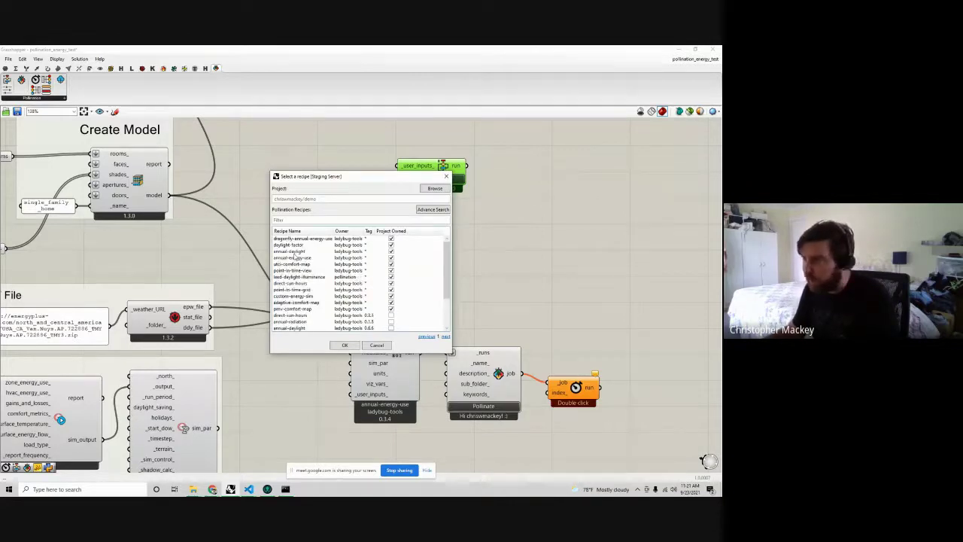
pyautogui.click(305, 257)
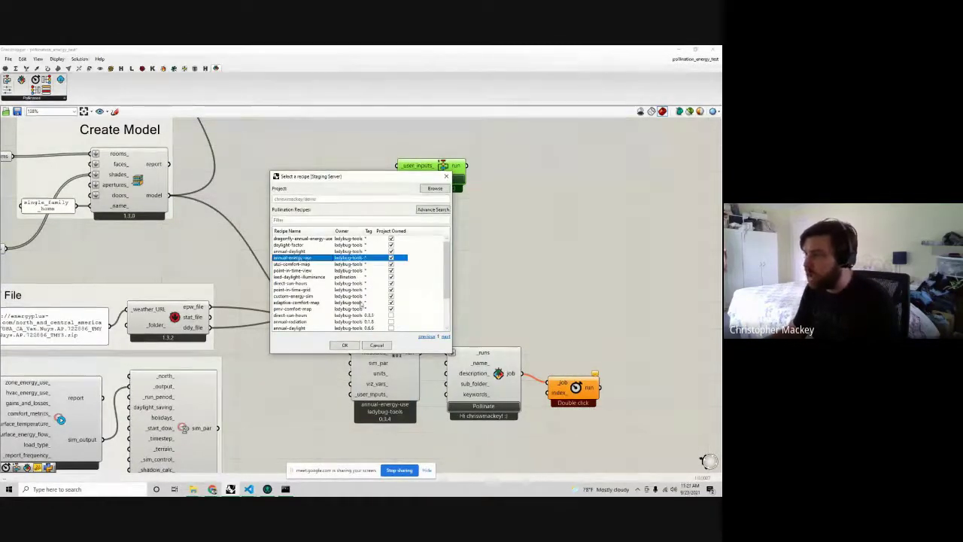
pyautogui.click(343, 345)
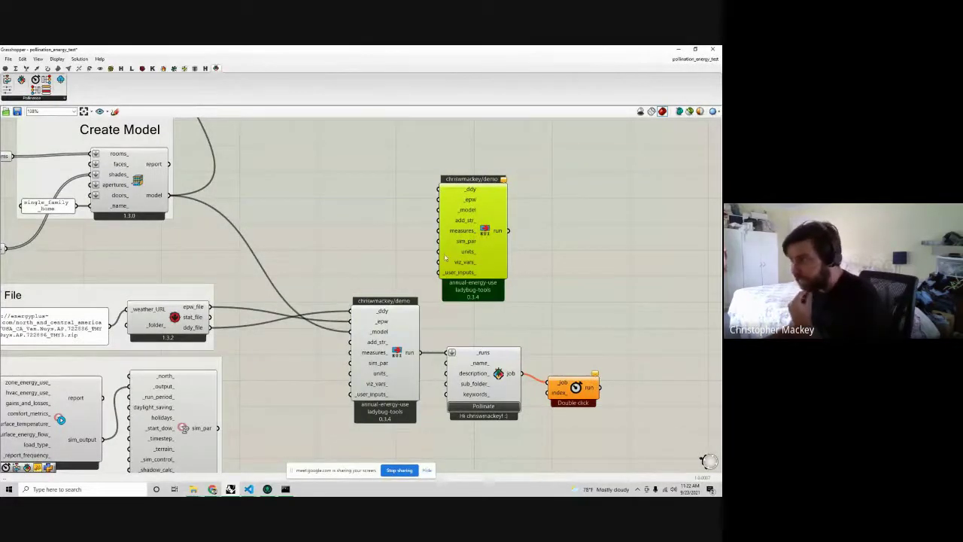
# Delete the unconnected annual-energy-use recipe component above the existing one
pyautogui.moveTo(485, 267)
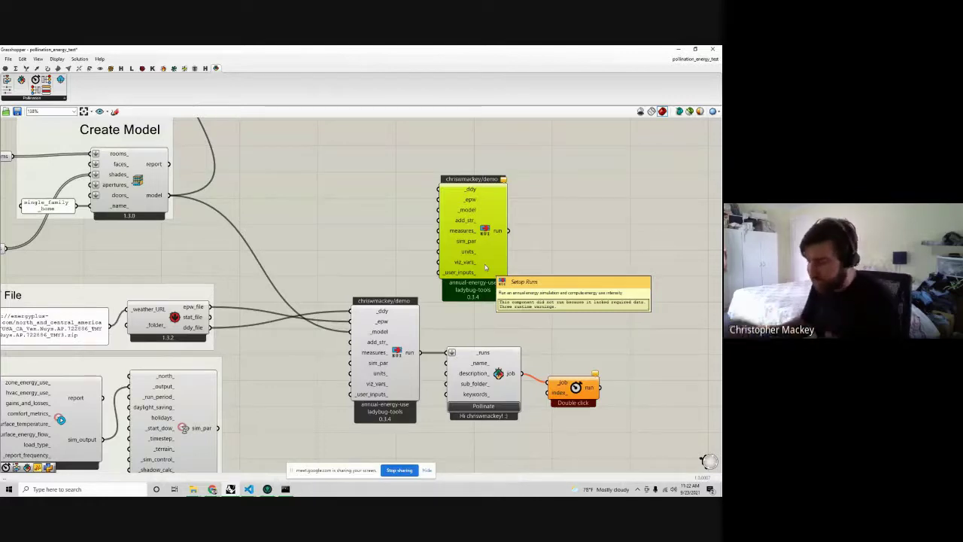
pyautogui.moveTo(487, 256); pyautogui.dragTo(489, 236)
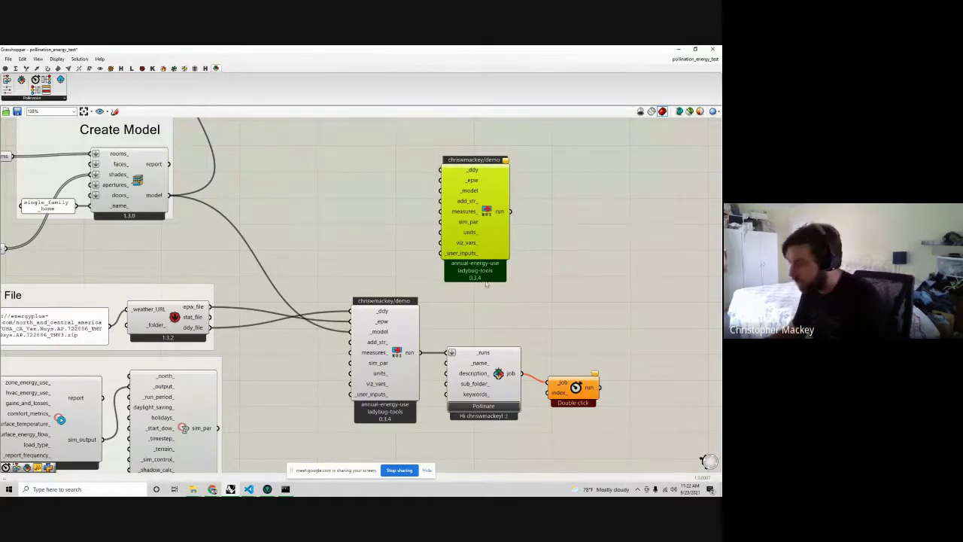
pyautogui.press('Delete')
# Examine the weather file and model connections feeding the recipe component, and read the description of its add_str_ input
pyautogui.moveTo(412, 391); pyautogui.dragTo(487, 261, button='right')
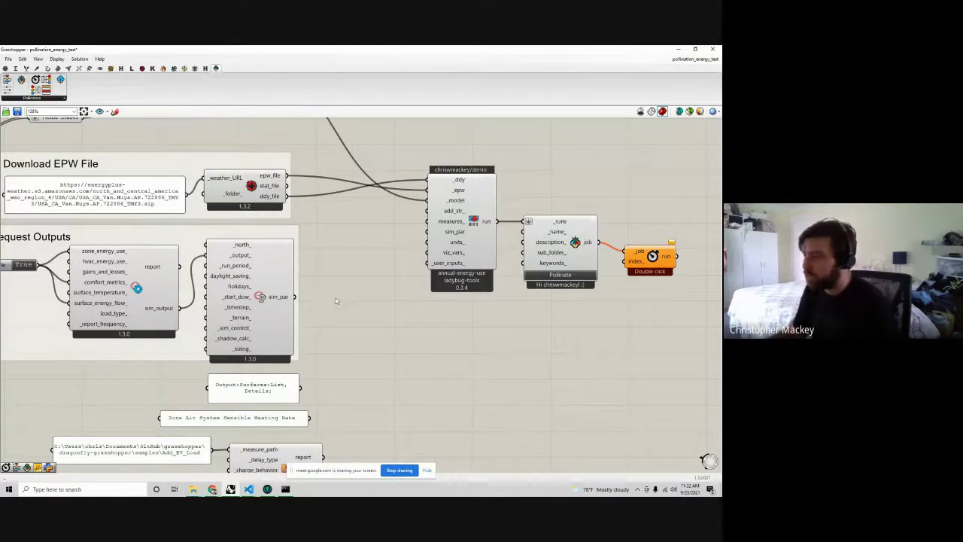
pyautogui.moveTo(337, 301); pyautogui.dragTo(342, 305, button='right')
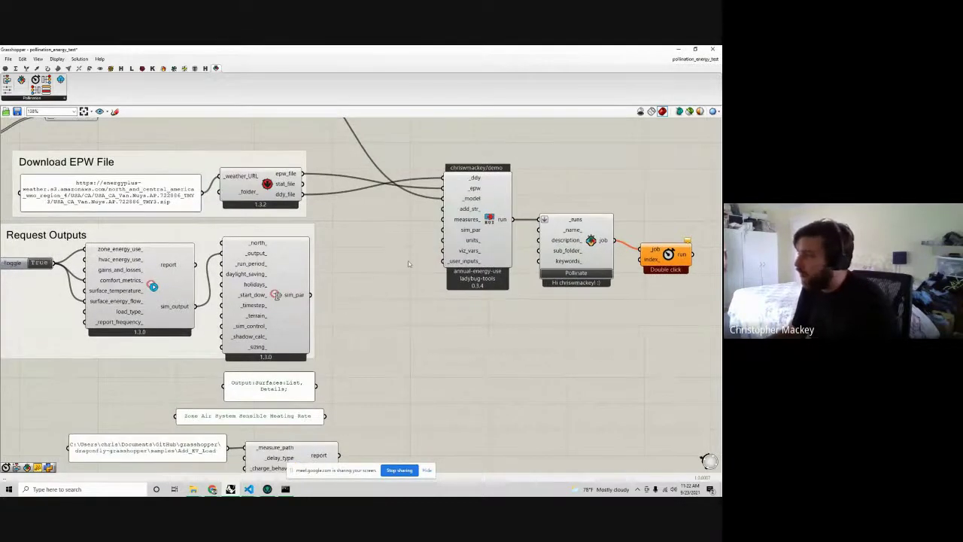
pyautogui.moveTo(477, 212); pyautogui.dragTo(479, 260, button='right')
pyautogui.click(415, 231)
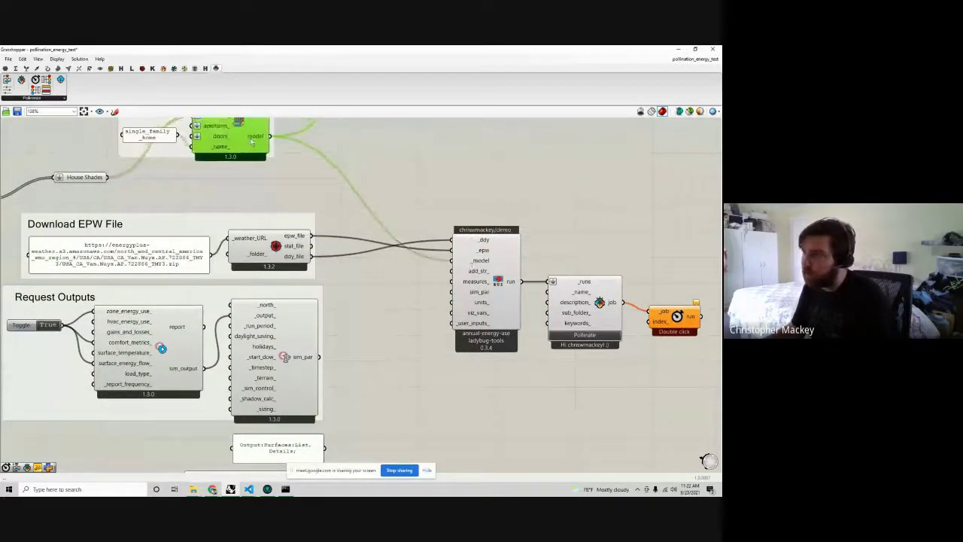
pyautogui.moveTo(488, 254)
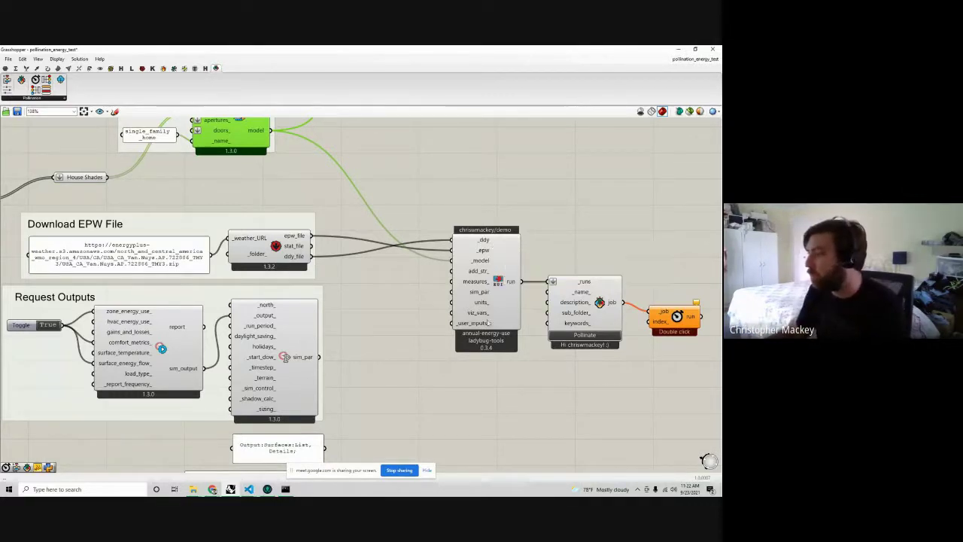
pyautogui.moveTo(486, 278); pyautogui.dragTo(484, 277)
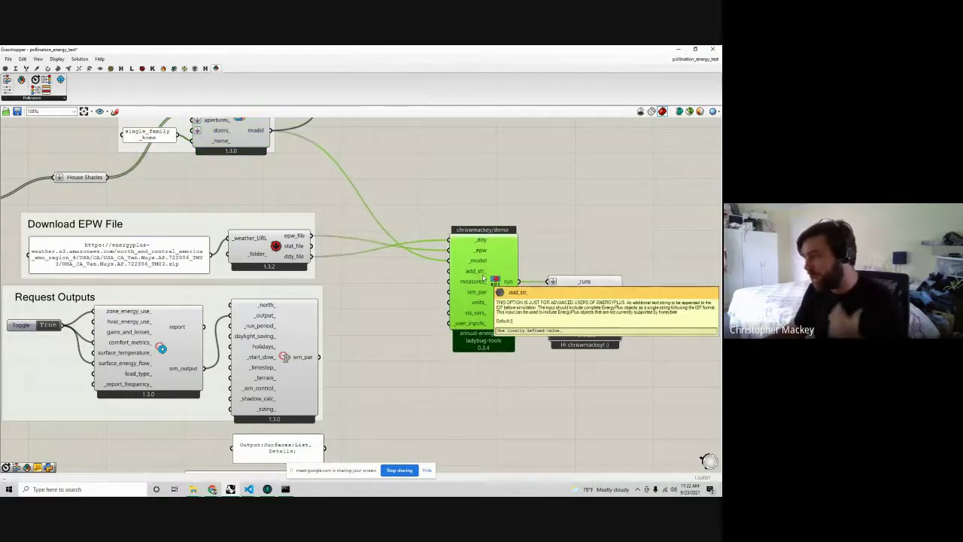
pyautogui.click(416, 321)
# Connect the sim_par output of the simulation parameter component to the sim_par_ input of the annual-energy-use recipe
pyautogui.moveTo(411, 343); pyautogui.dragTo(390, 317, button='right')
pyautogui.scroll(1, 451, 299)
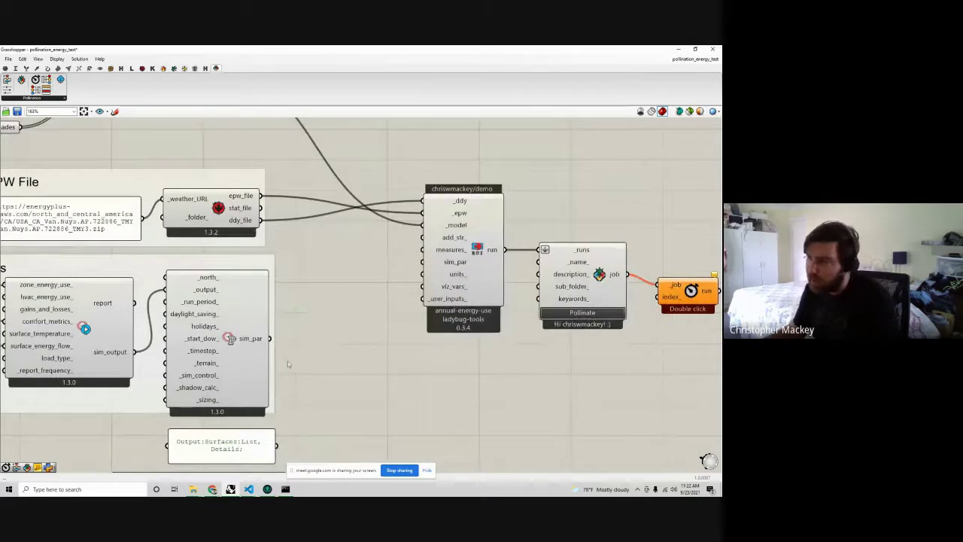
pyautogui.moveTo(271, 338); pyautogui.dragTo(422, 261)
pyautogui.moveTo(370, 322); pyautogui.dragTo(453, 301, button='right')
pyautogui.scroll(-1, 453, 301)
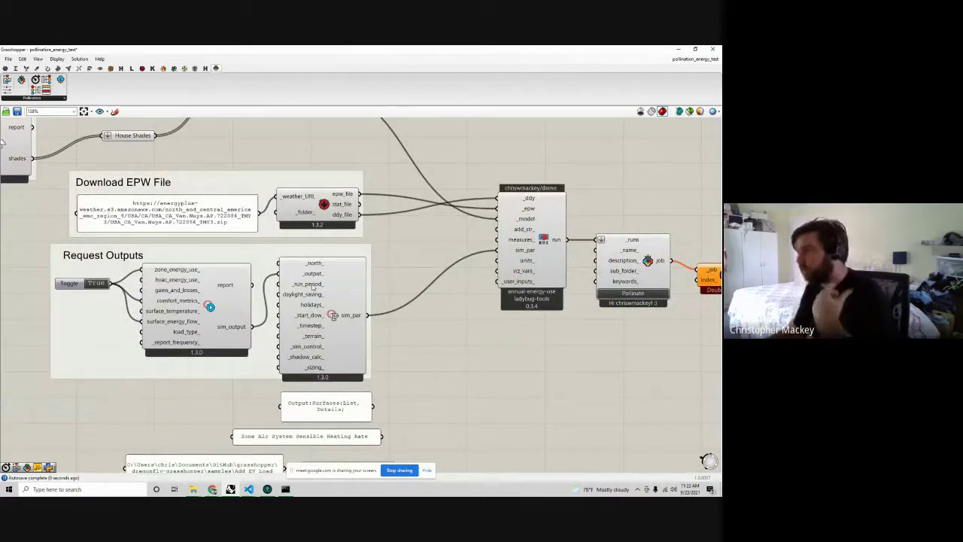
pyautogui.moveTo(313, 288)
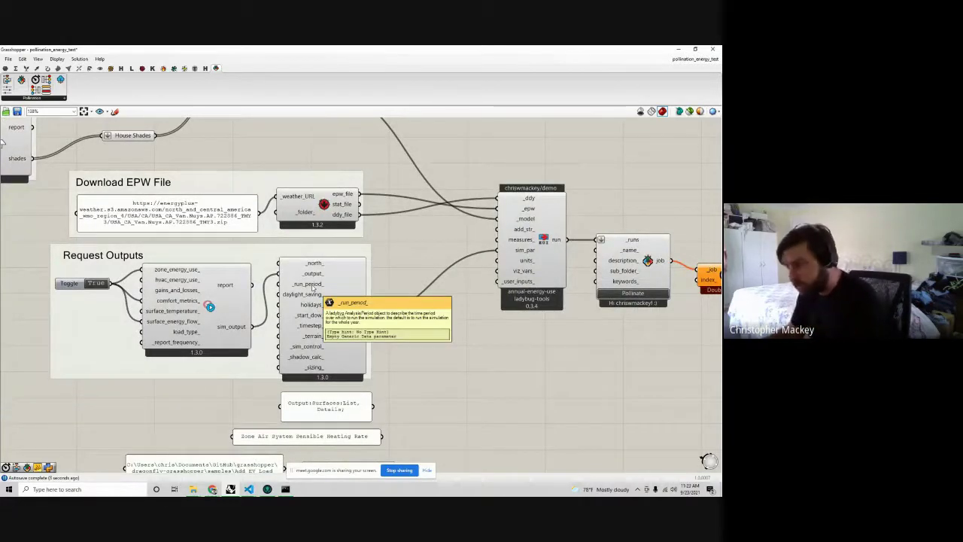
pyautogui.moveTo(315, 305)
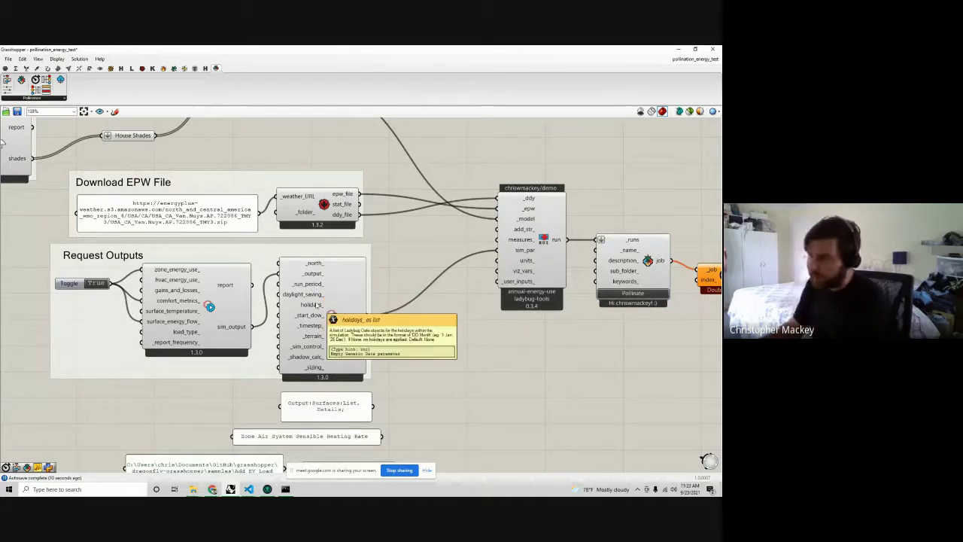
pyautogui.moveTo(307, 356)
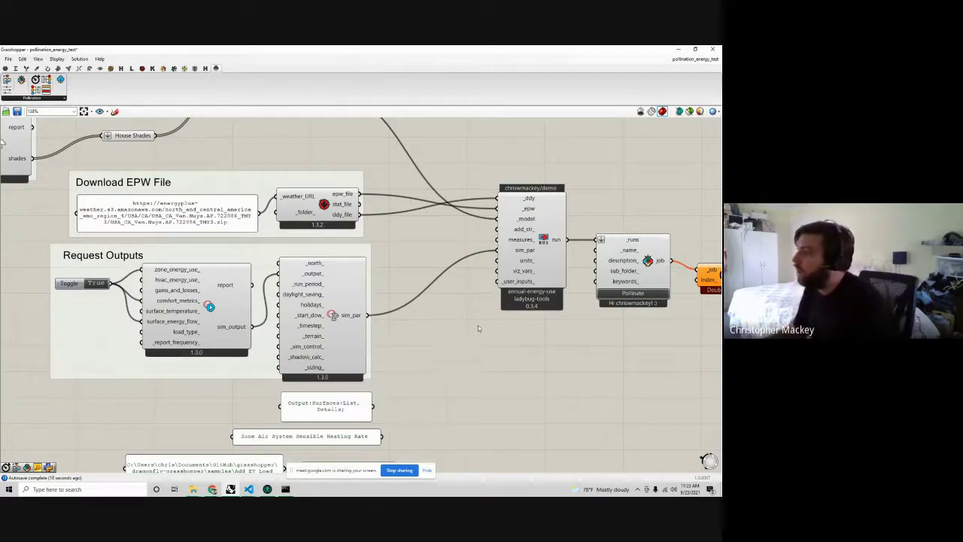
# Connect the "Output:Surfaces:List, Details;" panel to the add_str_ input of the annual-energy-use recipe
pyautogui.moveTo(482, 331); pyautogui.dragTo(422, 320, button='right')
pyautogui.moveTo(469, 214)
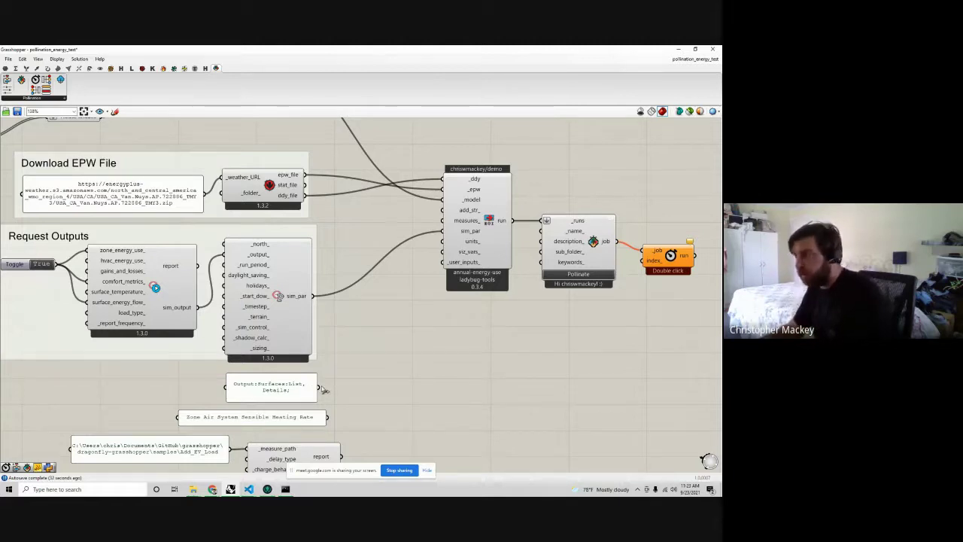
pyautogui.moveTo(319, 387); pyautogui.dragTo(443, 214)
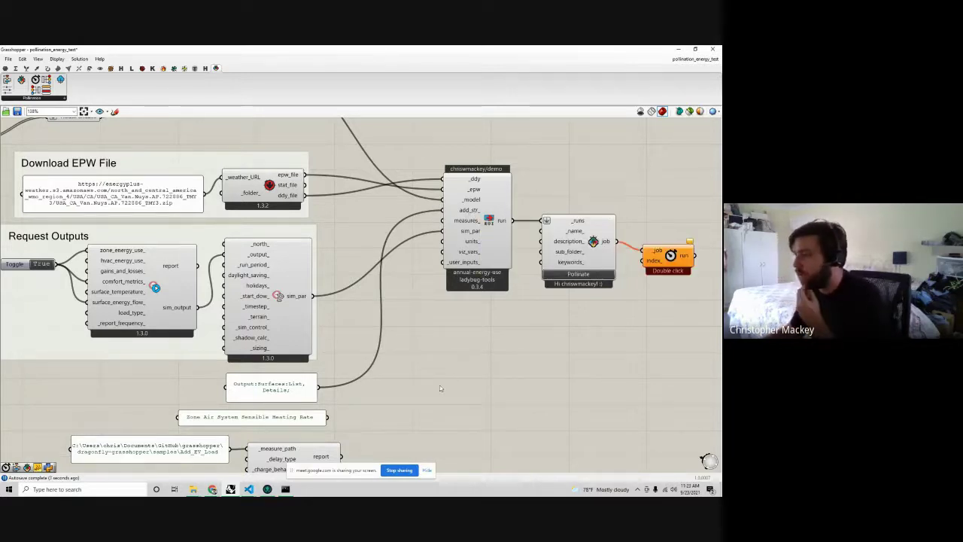
pyautogui.click(282, 391)
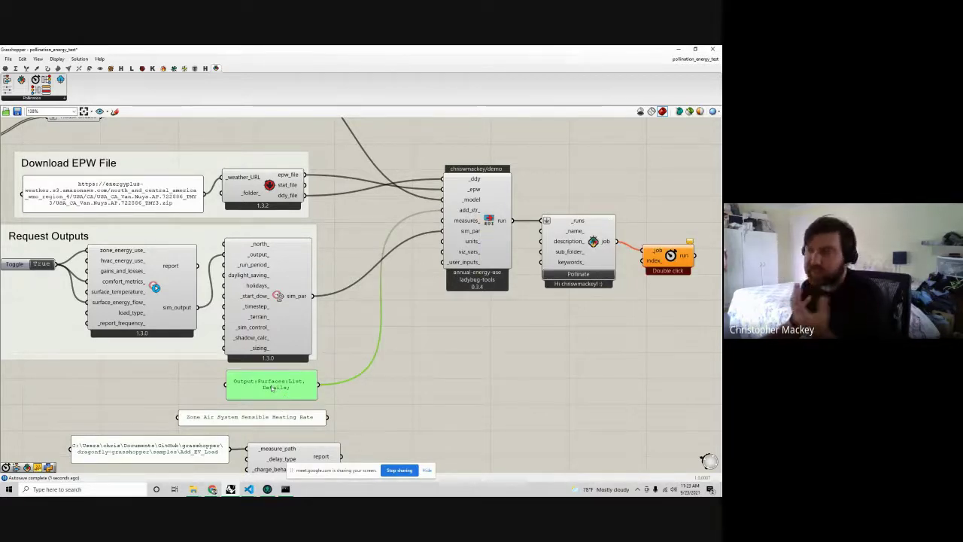
pyautogui.click(436, 386)
pyautogui.moveTo(433, 400); pyautogui.dragTo(438, 394, button='right')
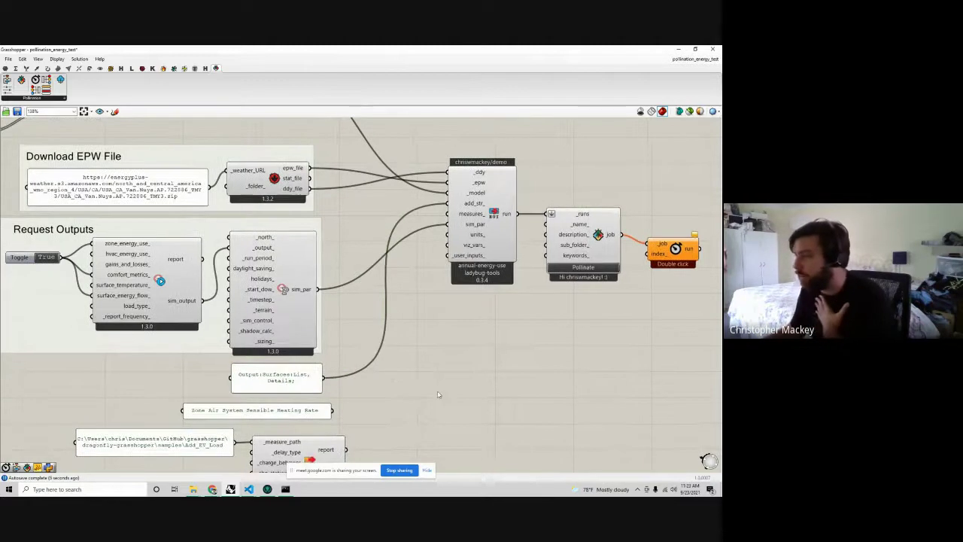
pyautogui.moveTo(363, 406); pyautogui.dragTo(363, 411, button='right')
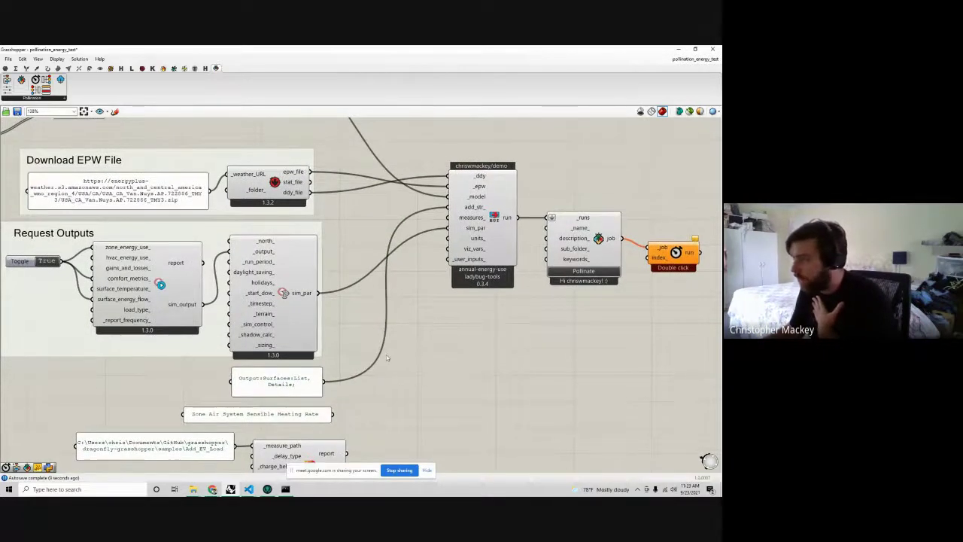
# Connect the "Zone Air System Sensible Heating Rate" panel to the viz_vars_ input of the annual-energy-use recipe
pyautogui.moveTo(474, 251)
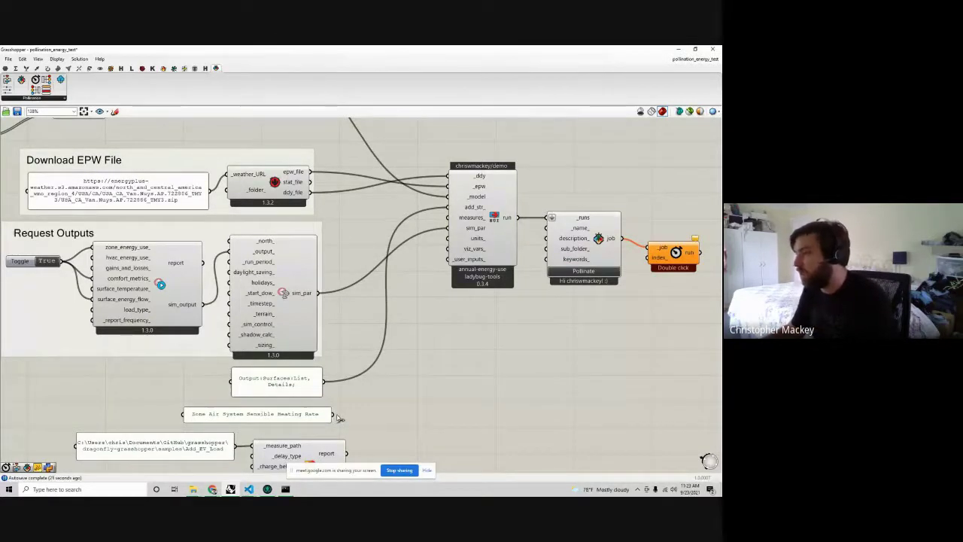
pyautogui.moveTo(336, 415); pyautogui.dragTo(447, 249)
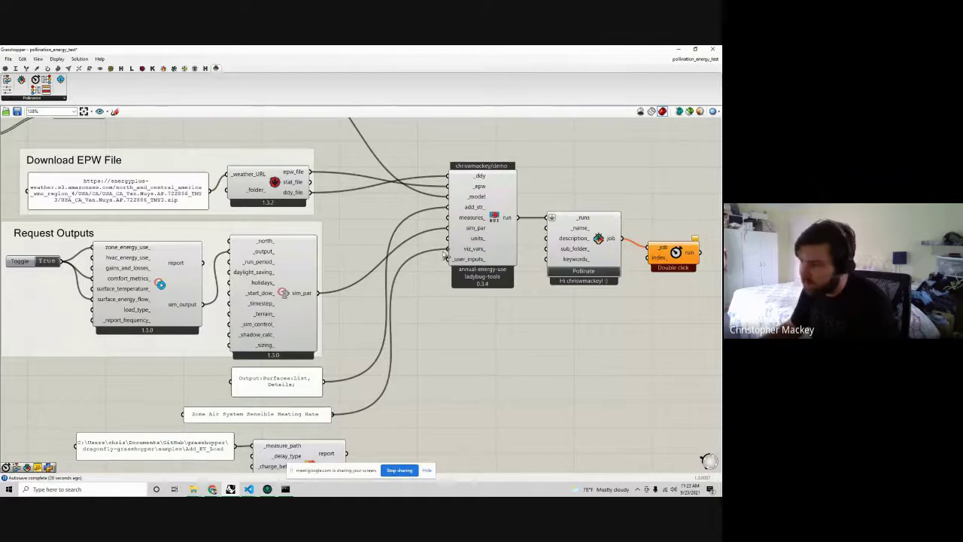
# Review the recipe's optional inputs in the graph, and view the measure categories of the Building Component Library in the browser
pyautogui.scroll(1, 276, 420)
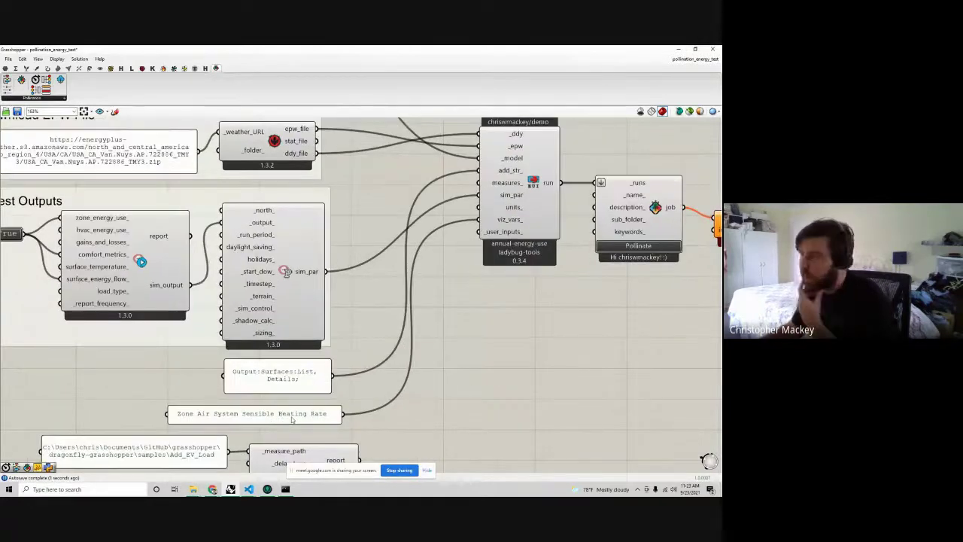
pyautogui.scroll(-1, 292, 420)
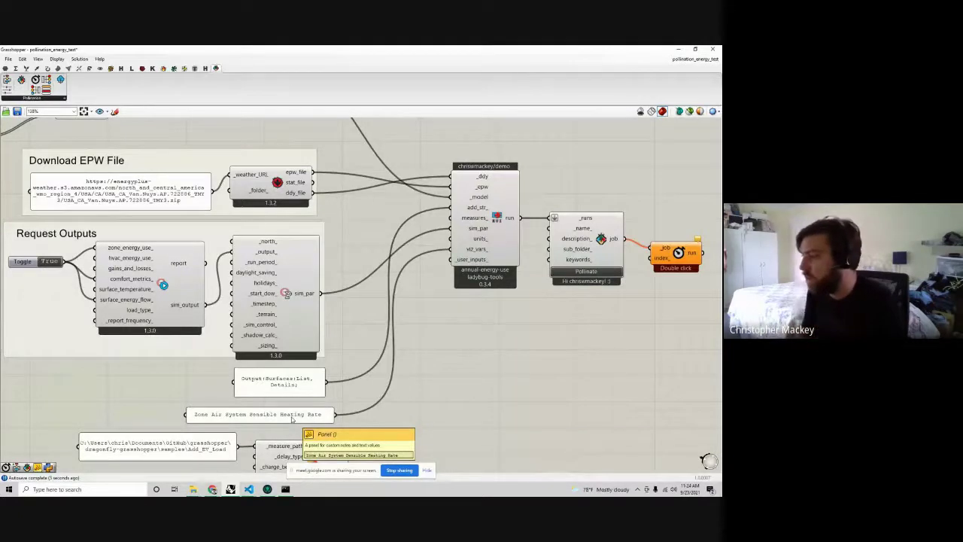
pyautogui.moveTo(453, 390); pyautogui.dragTo(448, 356, button='right')
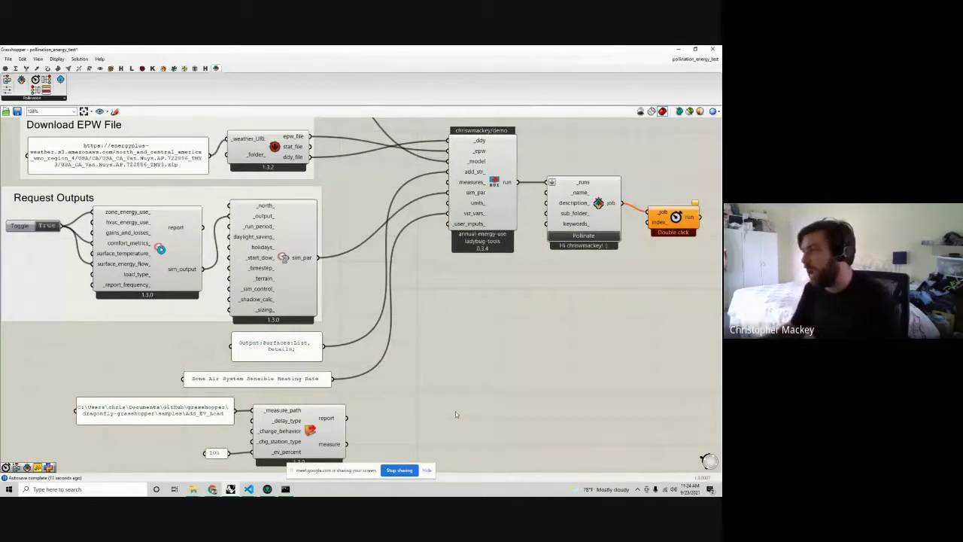
pyautogui.scroll(-2, 455, 411)
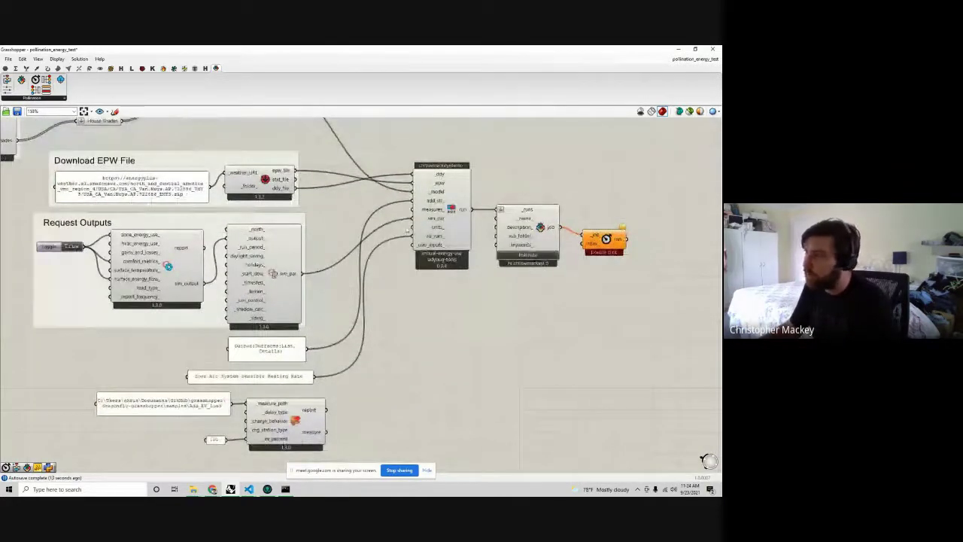
pyautogui.moveTo(426, 213)
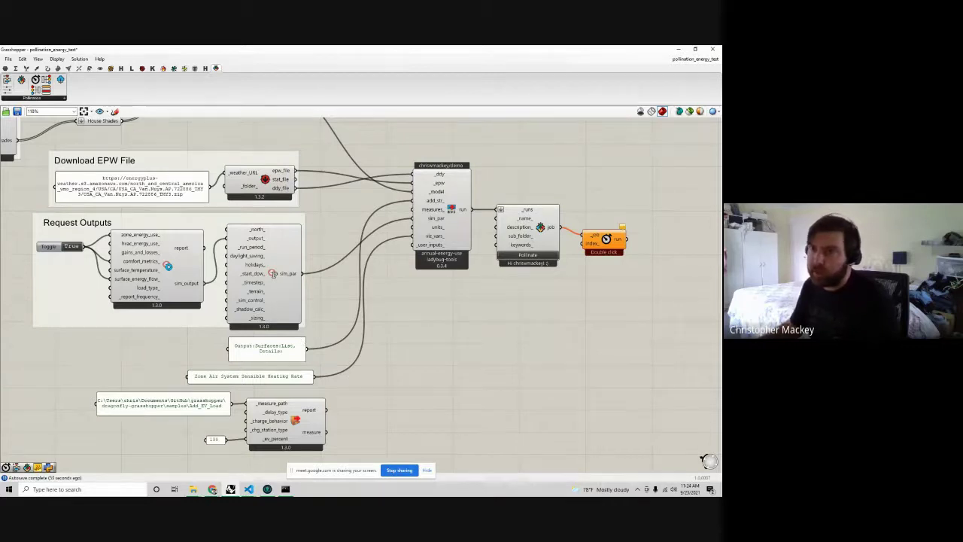
pyautogui.click(212, 489)
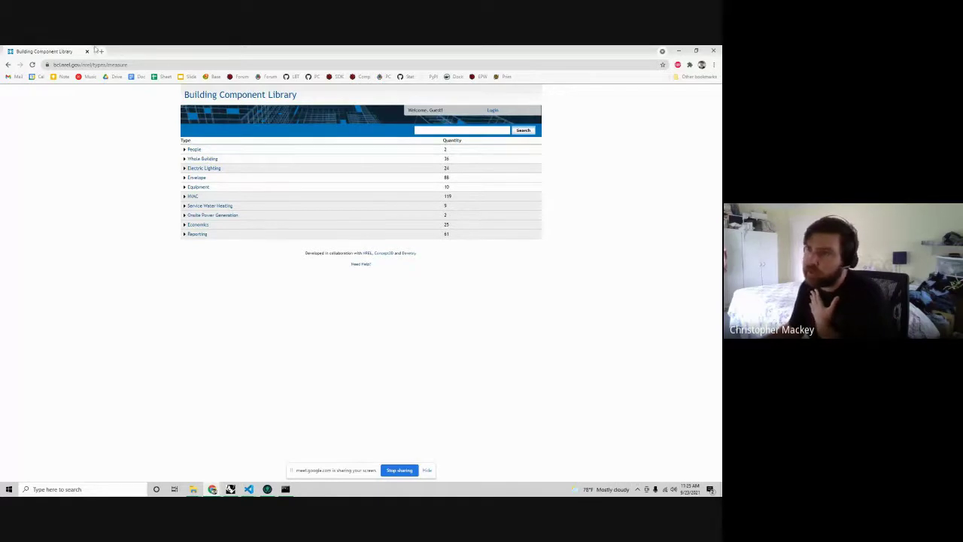
pyautogui.moveTo(97, 50); pyautogui.dragTo(4, 95)
pyautogui.press('super+Down')
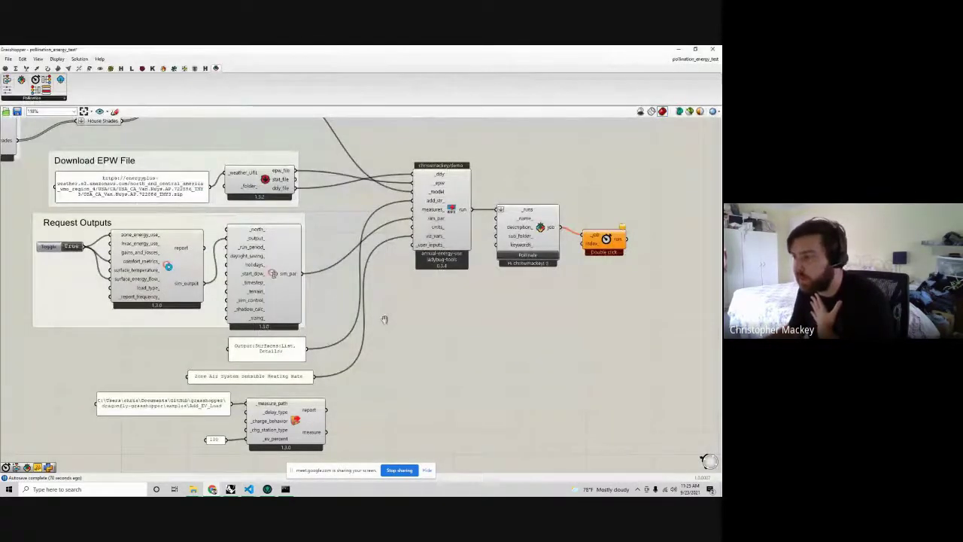
# Move the Add_EV_Load measure component further below its path panel, and place the 100 panel beside its _ev_percent input
pyautogui.moveTo(382, 318); pyautogui.dragTo(414, 216, button='right')
pyautogui.click(188, 301)
pyautogui.moveTo(331, 318); pyautogui.dragTo(338, 365)
pyautogui.click(218, 300)
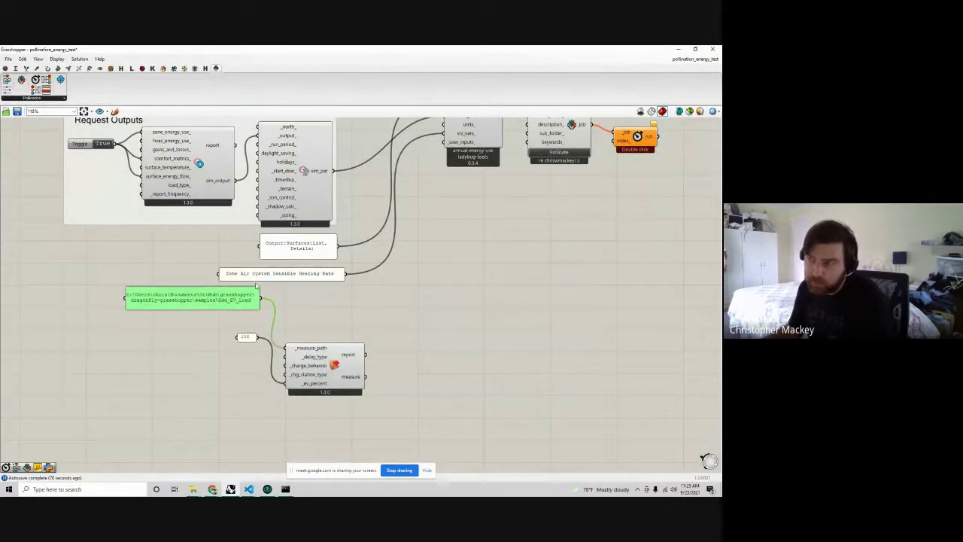
pyautogui.moveTo(245, 340); pyautogui.dragTo(234, 383)
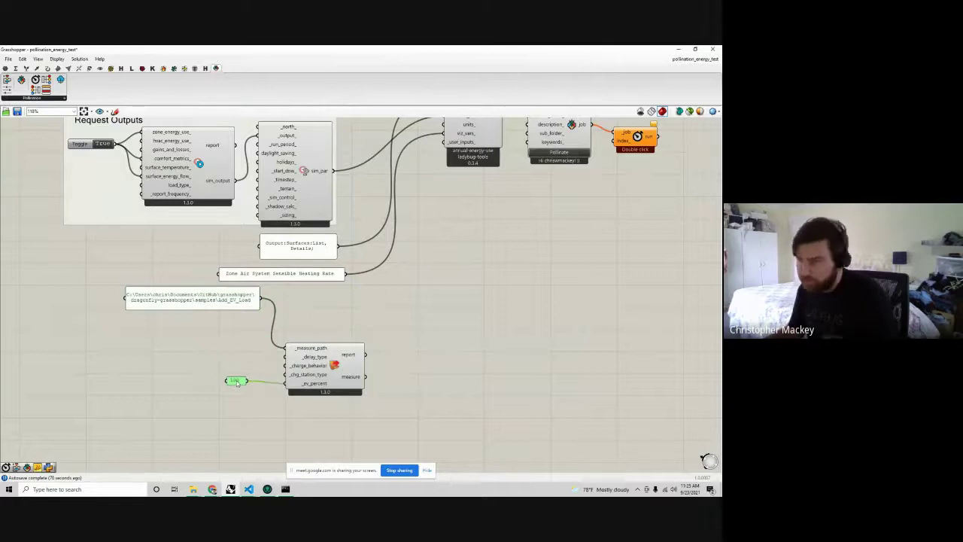
# Place a second measure-loading component and connect the Add_EV_Load path panel to its _measure_path input
pyautogui.click(164, 68)
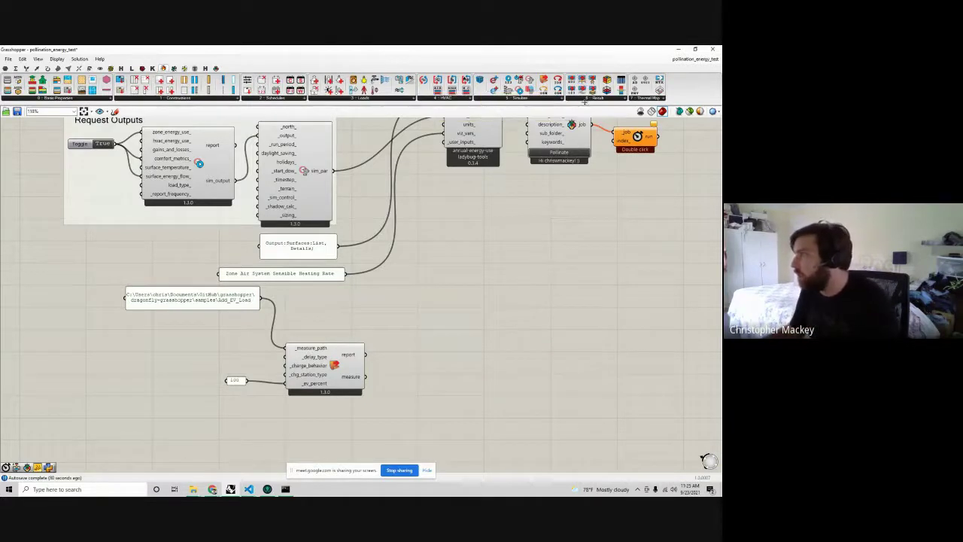
pyautogui.moveTo(551, 81); pyautogui.dragTo(368, 309)
pyautogui.moveTo(260, 300); pyautogui.dragTo(426, 316)
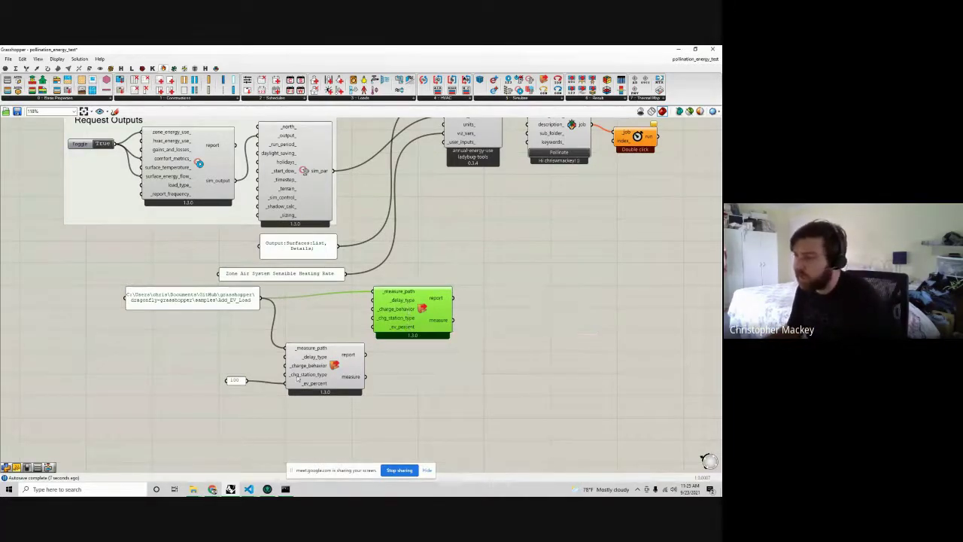
pyautogui.moveTo(236, 381); pyautogui.dragTo(264, 383)
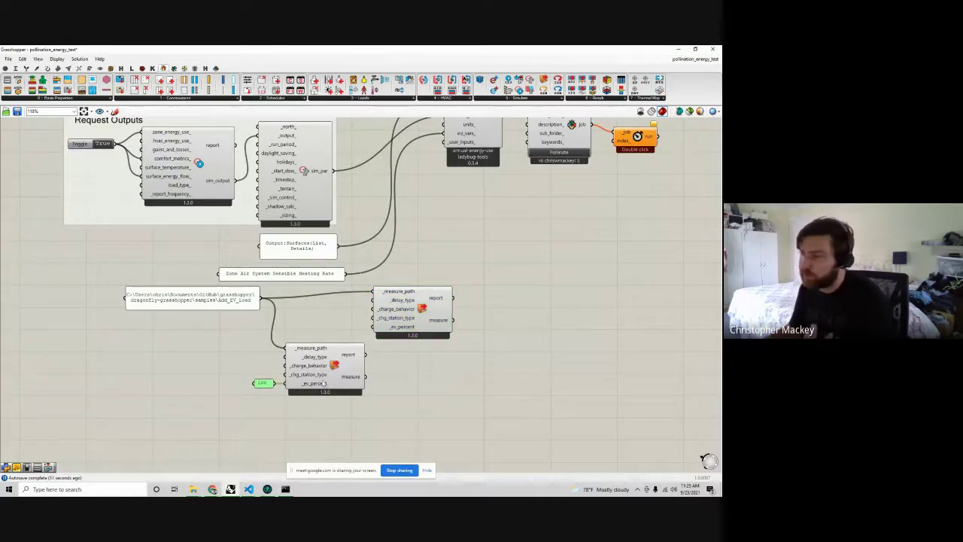
# Delete the second measure-loading component, keeping the one that receives the 100 value
pyautogui.moveTo(346, 49); pyautogui.dragTo(376, 48)
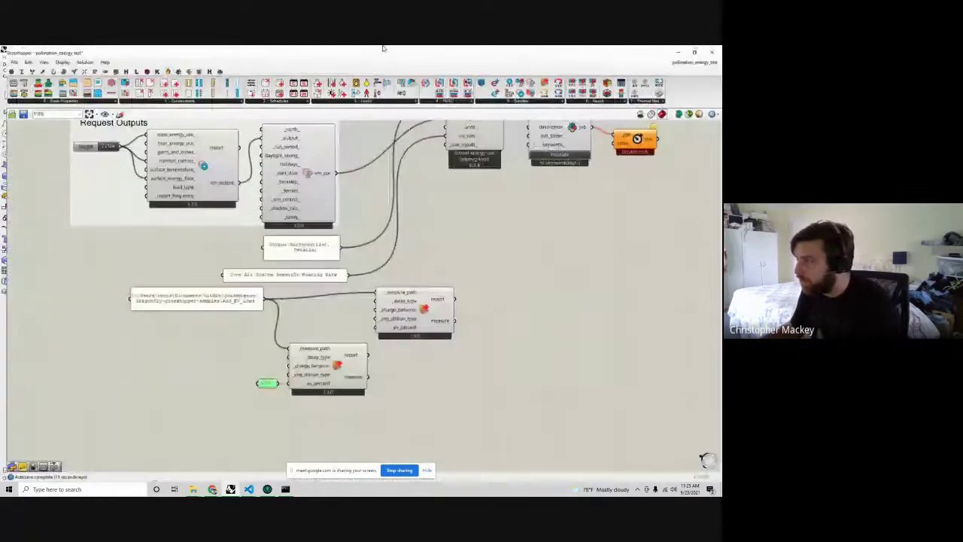
pyautogui.click(412, 311)
pyautogui.click(496, 391)
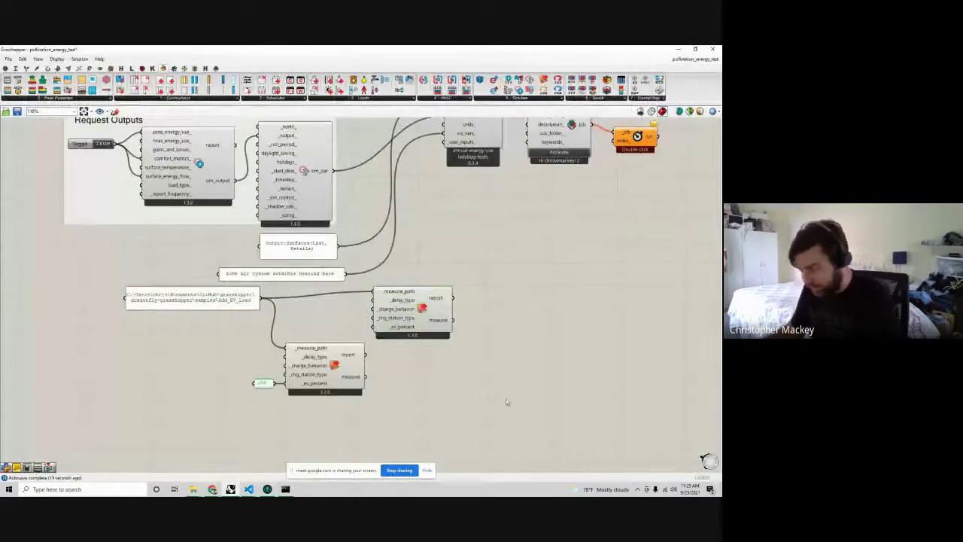
pyautogui.doubleClick(504, 391)
pyautogui.click(429, 316)
pyautogui.press('Delete')
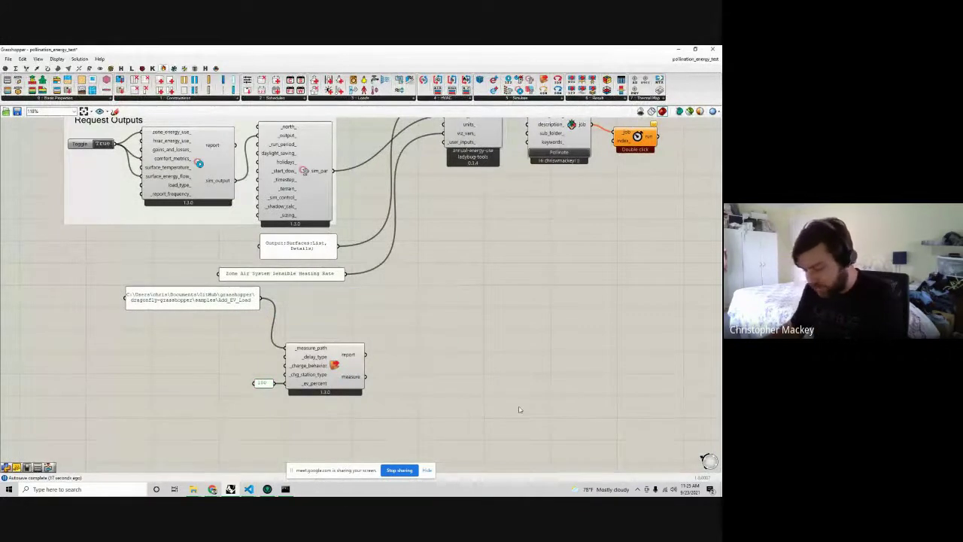
# Add the Bifocals component to label every component by name, and move it to an empty area below the graph
pyautogui.doubleClick(518, 408)
pyautogui.write('if')
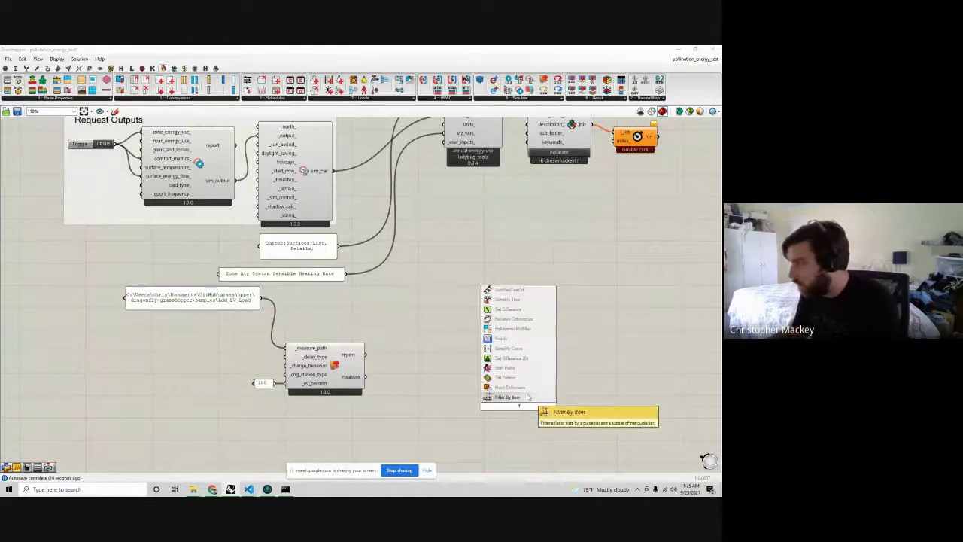
pyautogui.press('BackSpace')
pyautogui.write('bool')
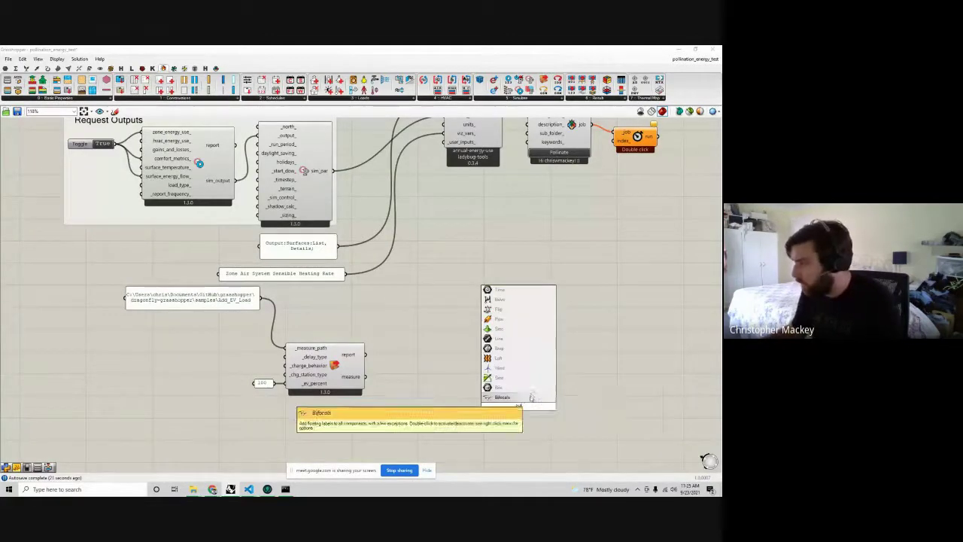
pyautogui.press('Return')
pyautogui.moveTo(519, 408); pyautogui.dragTo(544, 466)
# Tidy the Add_EV_Load component and its 100 panel, and connect the measure output to the recipe's measures_ input
pyautogui.moveTo(334, 365); pyautogui.dragTo(333, 325)
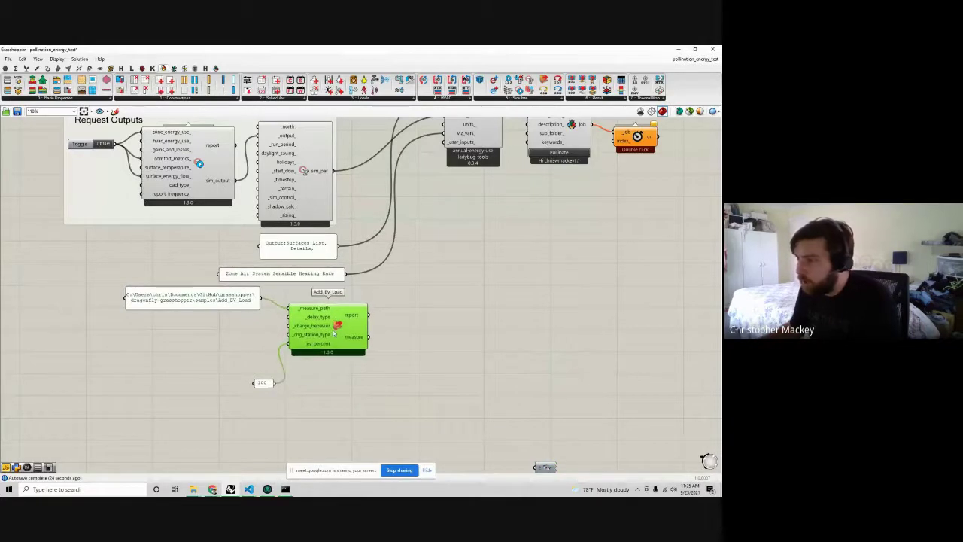
pyautogui.moveTo(263, 383); pyautogui.dragTo(240, 343)
pyautogui.moveTo(368, 345); pyautogui.dragTo(359, 411, button='right')
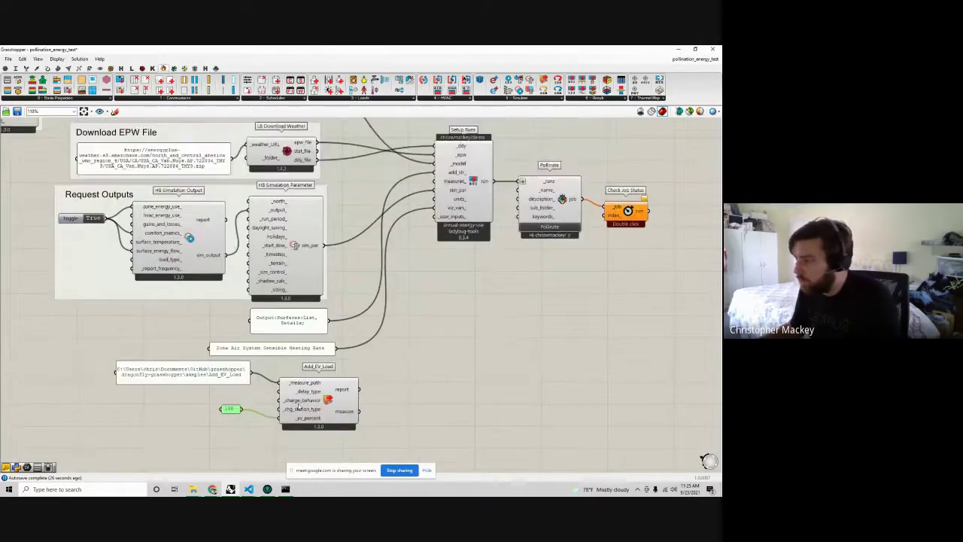
pyautogui.moveTo(359, 411); pyautogui.dragTo(428, 182)
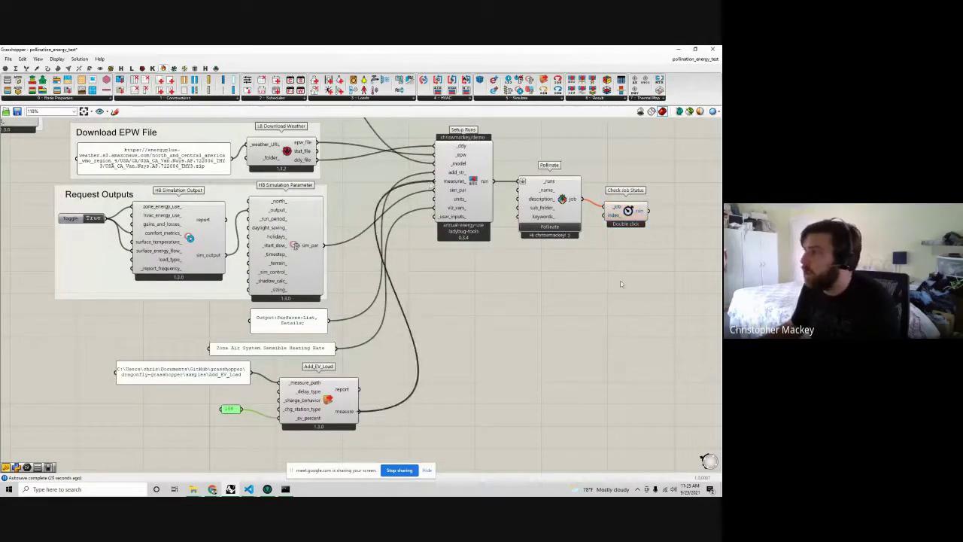
# Replace the existing Pollinate component with a new one between the annual-energy-use recipe and Check Job Status
pyautogui.moveTo(562, 229); pyautogui.dragTo(460, 276, button='right')
pyautogui.moveTo(460, 277); pyautogui.dragTo(452, 276)
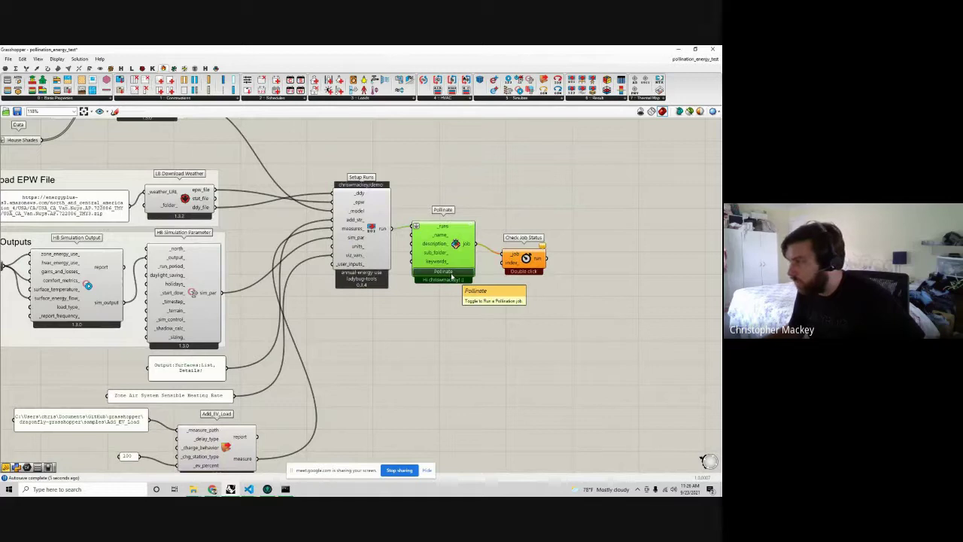
pyautogui.press('Delete')
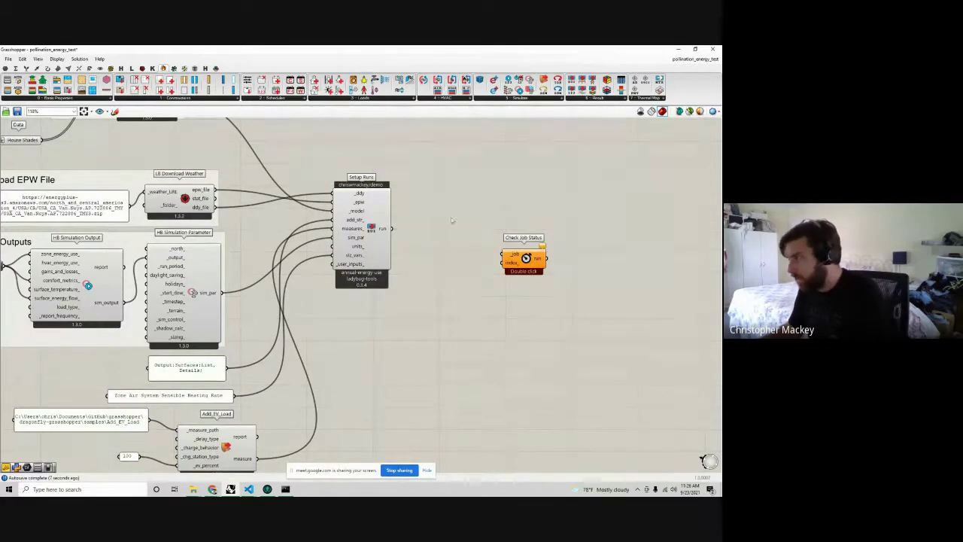
pyautogui.click(217, 69)
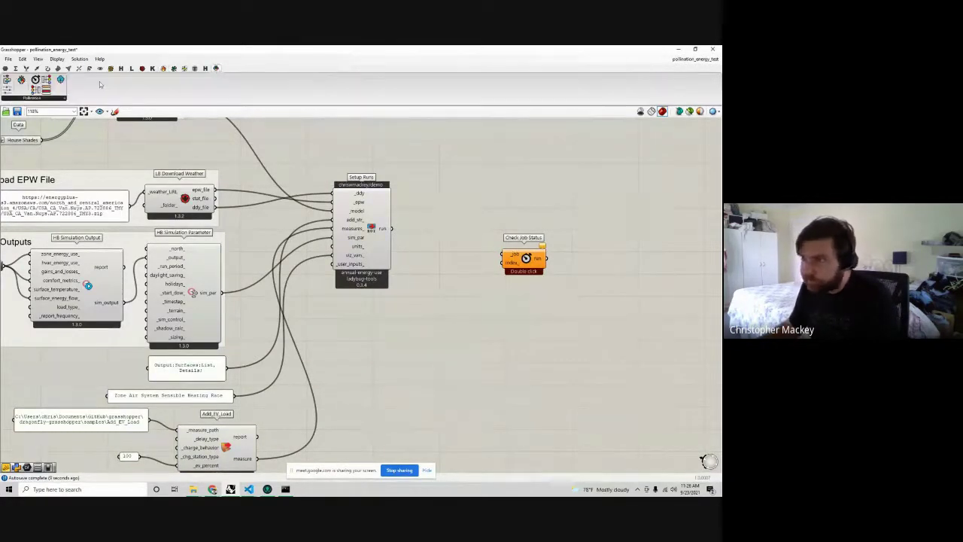
pyautogui.moveTo(21, 79); pyautogui.dragTo(436, 261)
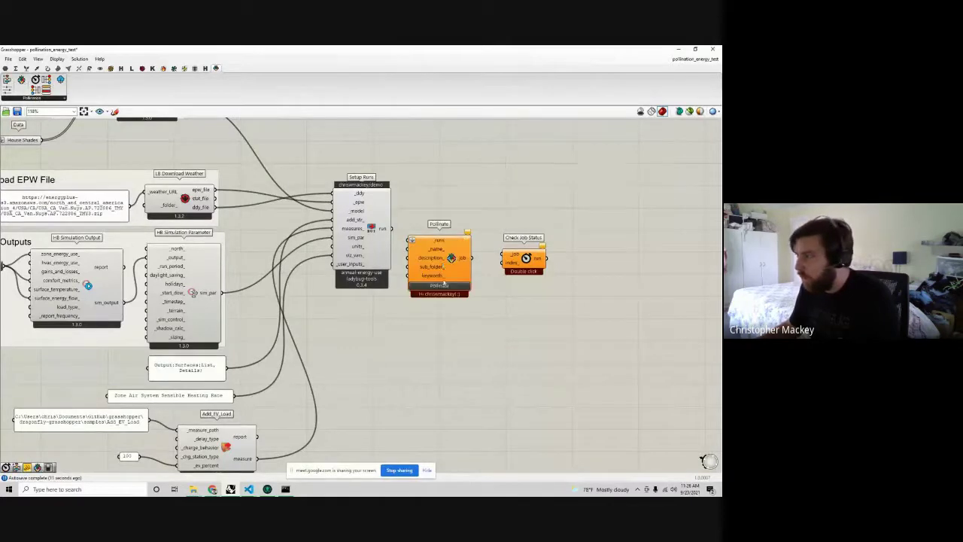
# Sign out of Pollination on the new Pollinate component and log in again through the browser
pyautogui.rightClick(447, 260)
pyautogui.click(474, 319)
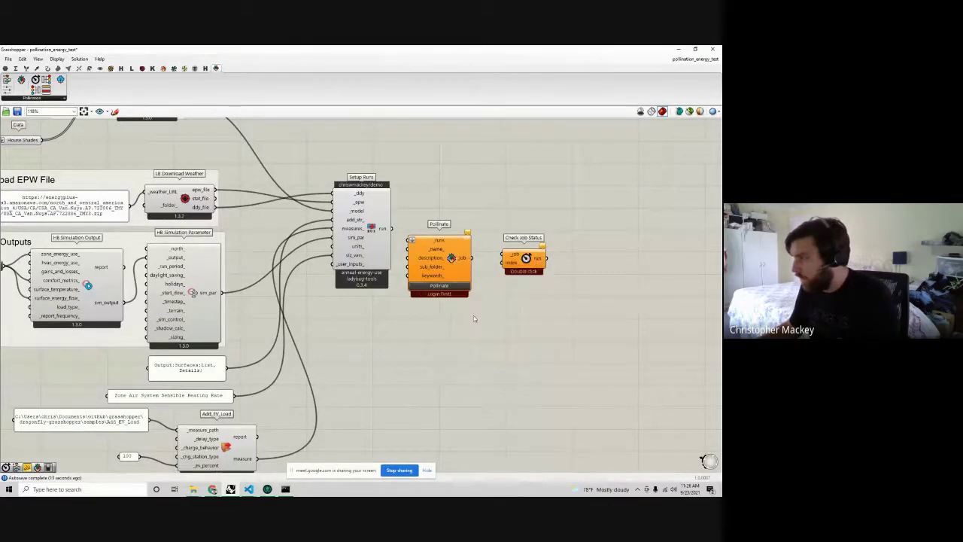
pyautogui.rightClick(453, 267)
pyautogui.click(481, 336)
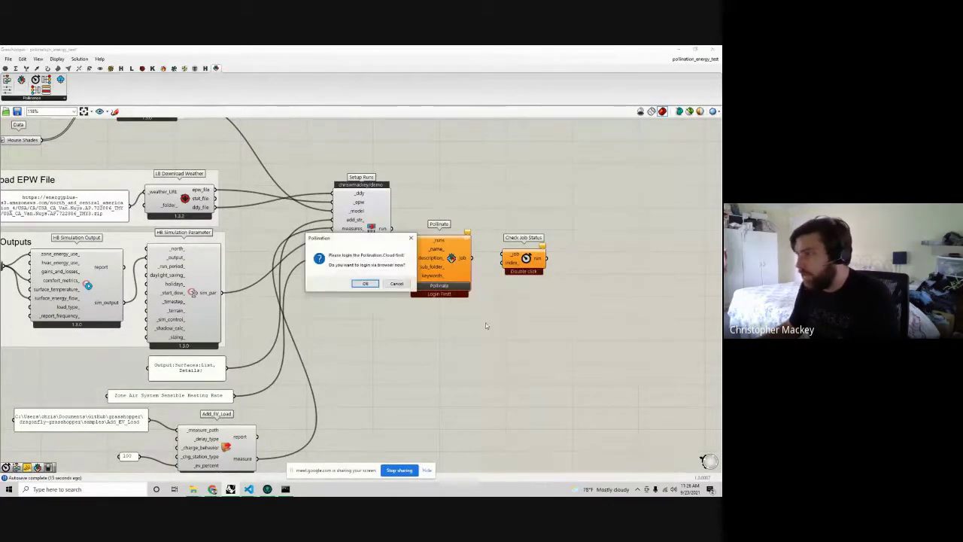
pyautogui.click(362, 284)
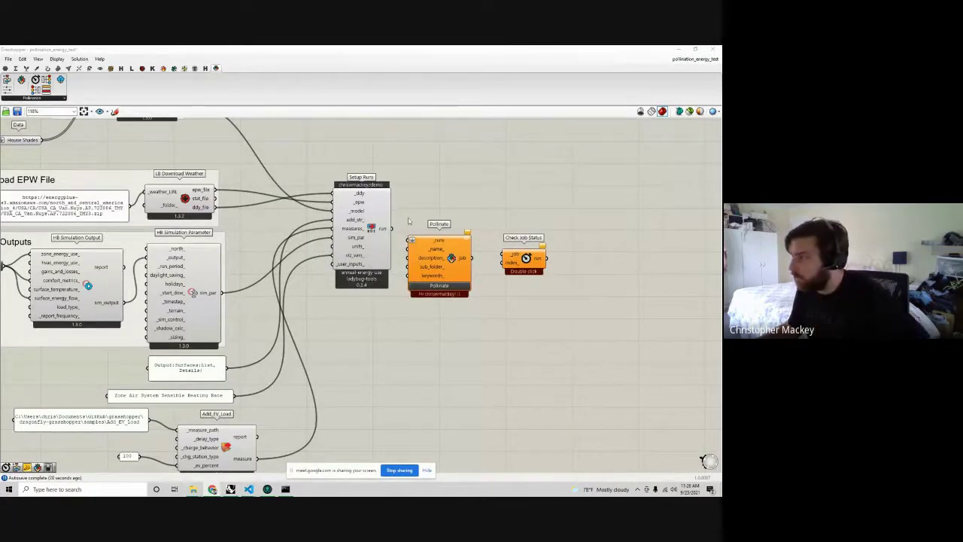
# Submit the recipe's run through the Pollinate component, and start Check Job Status on its job output
pyautogui.moveTo(391, 228); pyautogui.dragTo(440, 235)
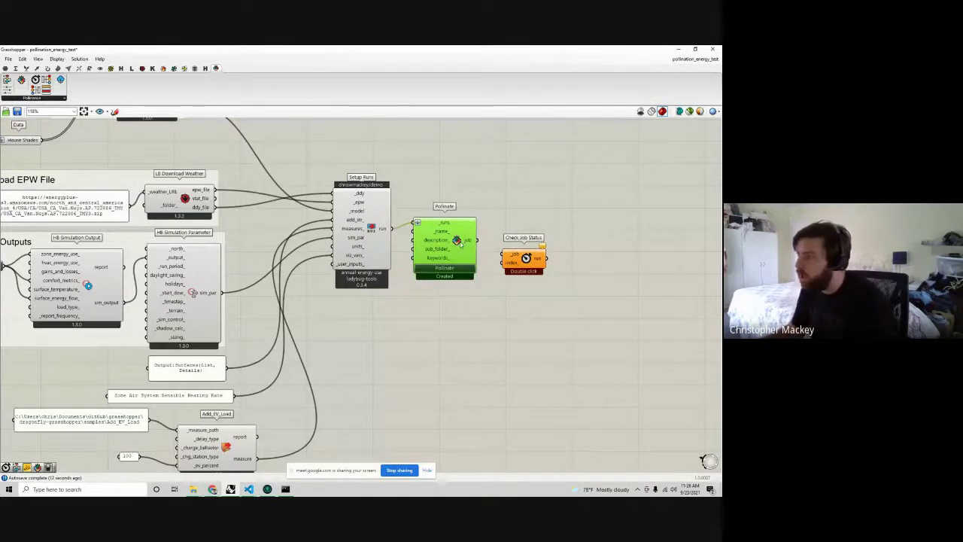
pyautogui.moveTo(455, 246); pyautogui.dragTo(503, 255)
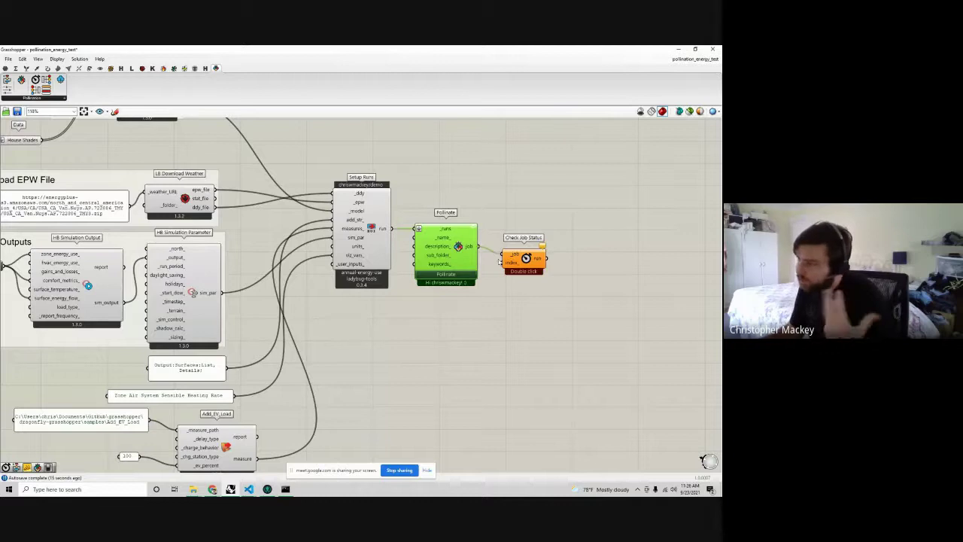
pyautogui.doubleClick(523, 255)
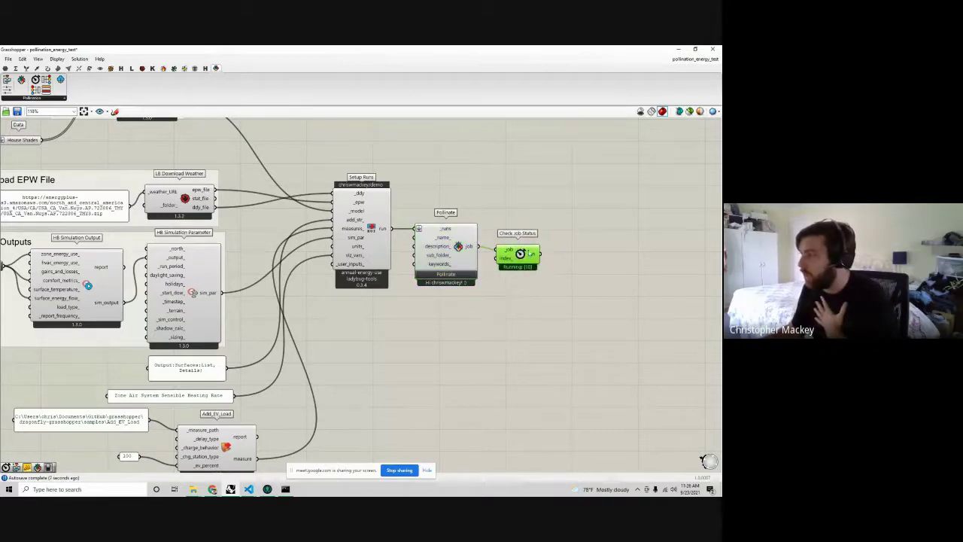
# Open the submitted job on Pollination Cloud in the browser and compare its run's Debug graph with that of the earlier run
pyautogui.rightClick(522, 253)
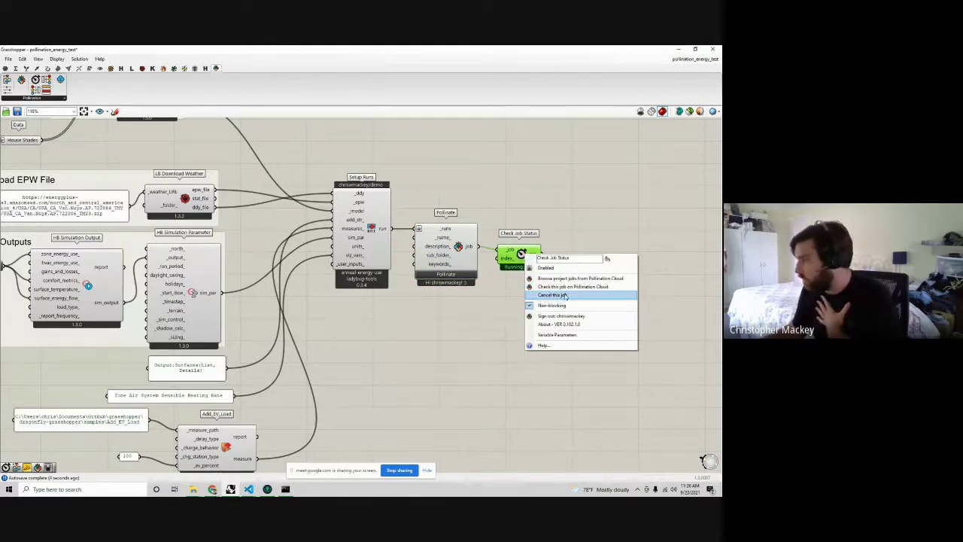
pyautogui.click(560, 300)
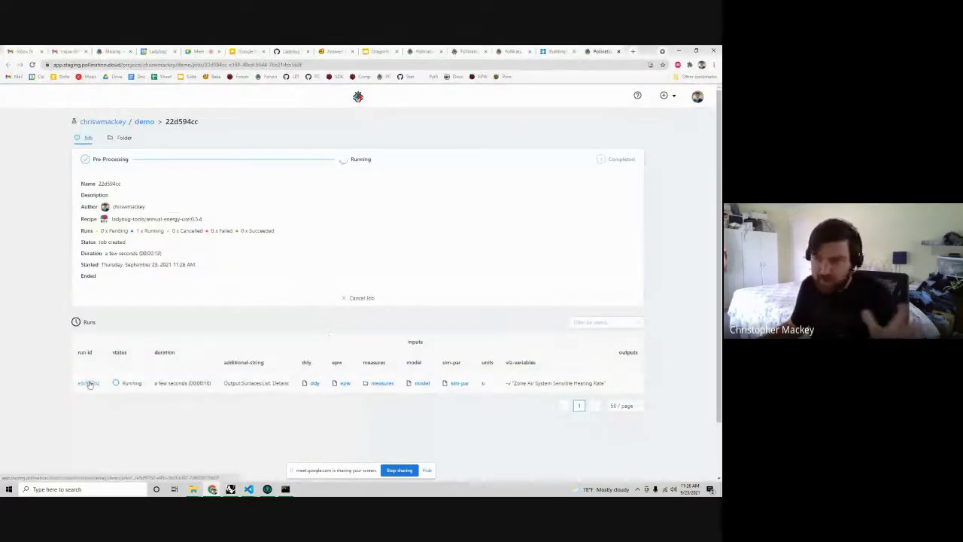
pyautogui.click(89, 382)
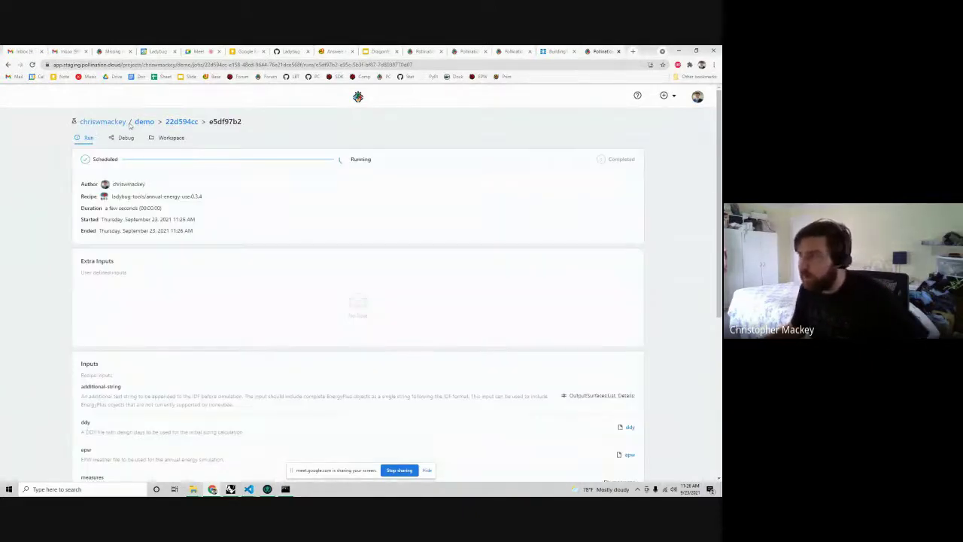
pyautogui.click(124, 137)
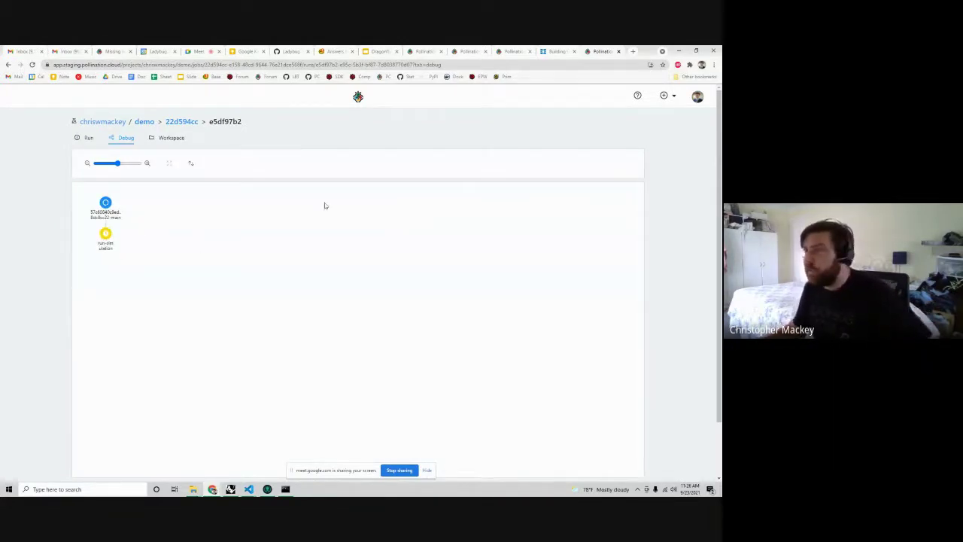
pyautogui.click(419, 50)
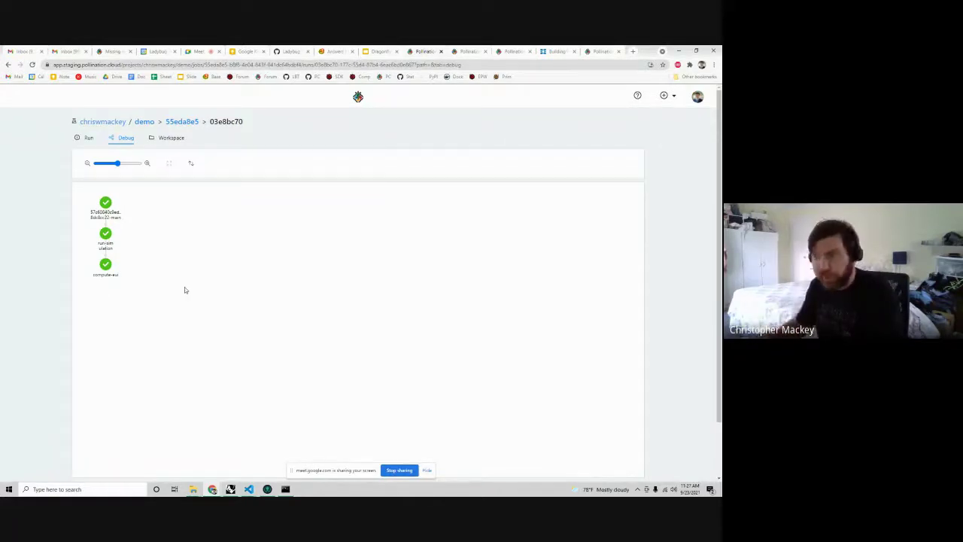
# Inspect the task details of the run-simulation and compute-eui tasks in the earlier run's Debug graph
pyautogui.click(106, 234)
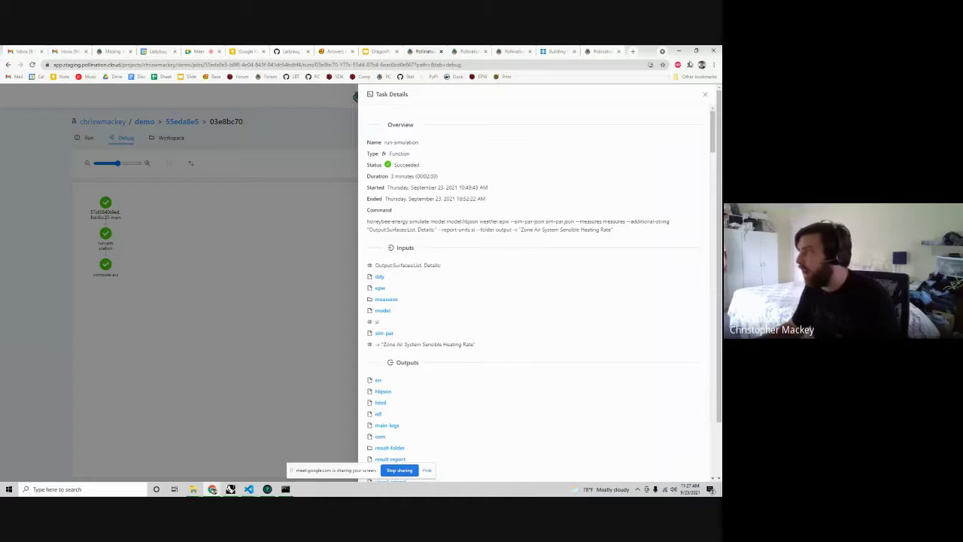
pyautogui.click(704, 95)
pyautogui.click(109, 265)
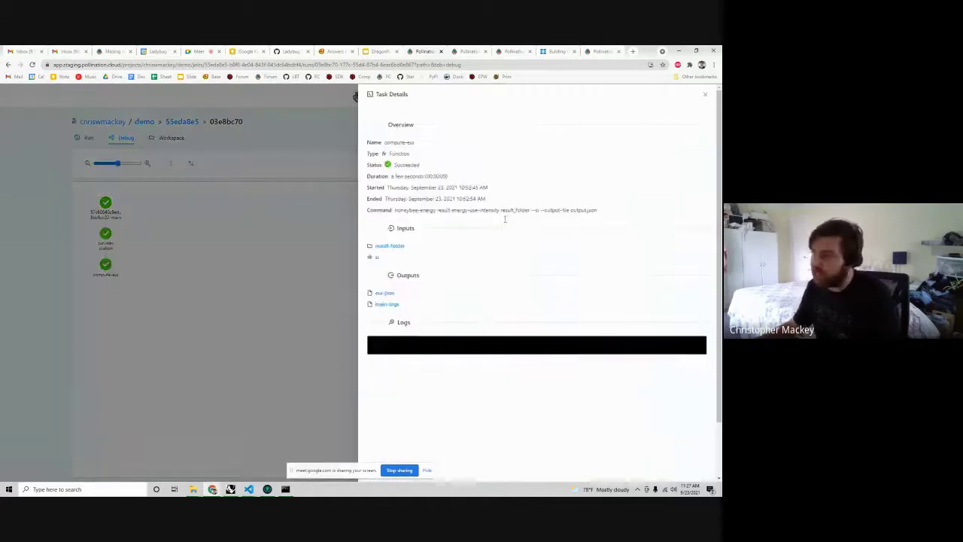
pyautogui.click(316, 190)
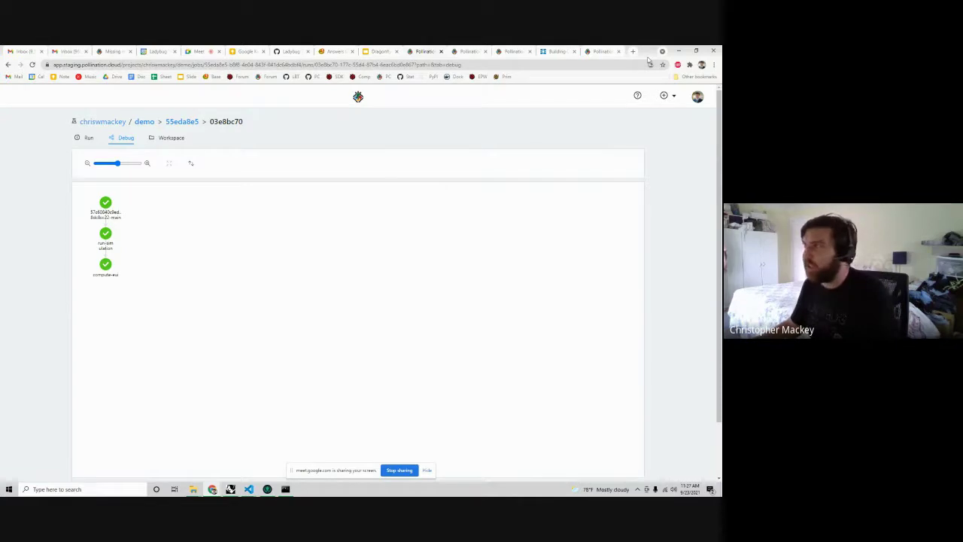
# Move the browser window aside to check the job's progress in Grasshopper, and maximize the browser again
pyautogui.moveTo(646, 47)
pyautogui.mouseDown()
pyautogui.moveTo(646, 328)
pyautogui.moveTo(646, 48)
pyautogui.mouseUp()
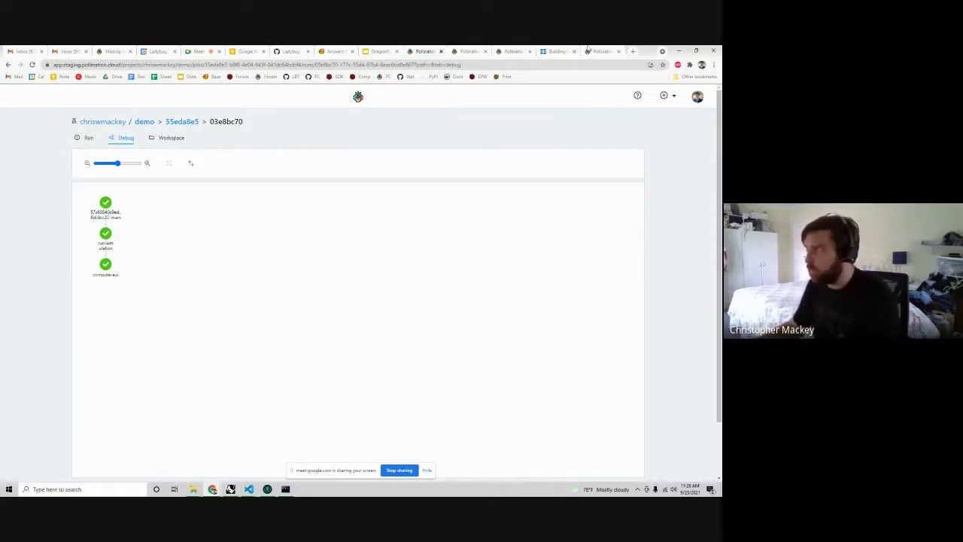
pyautogui.moveTo(646, 48); pyautogui.dragTo(628, 370)
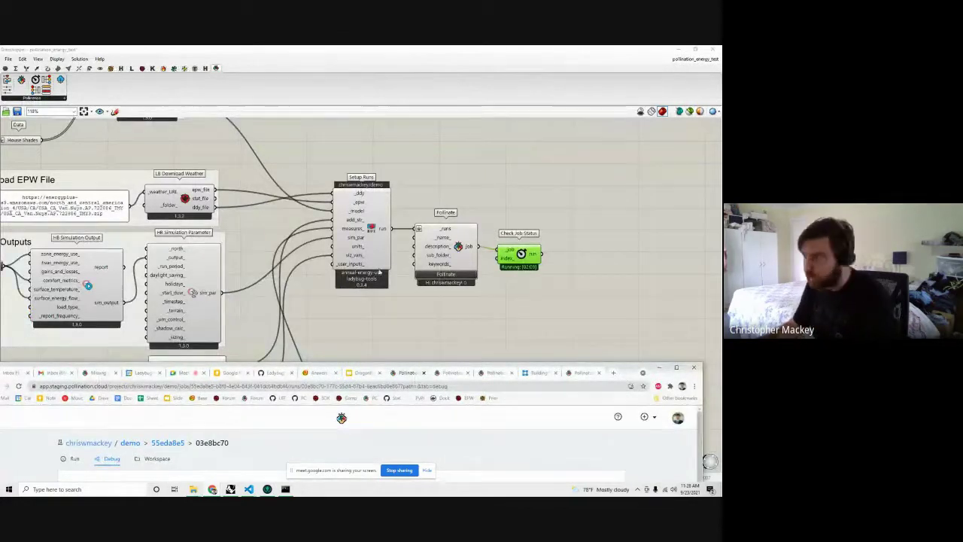
pyautogui.doubleClick(626, 372)
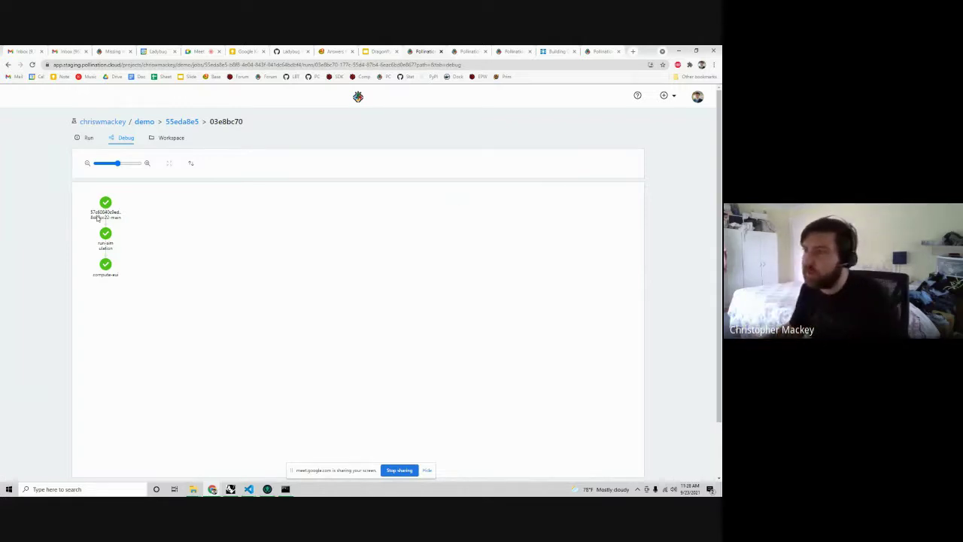
# Review eui.json in the earlier run's workspace, and check the Check Job Status component in Grasshopper before closing the preview
pyautogui.click(170, 137)
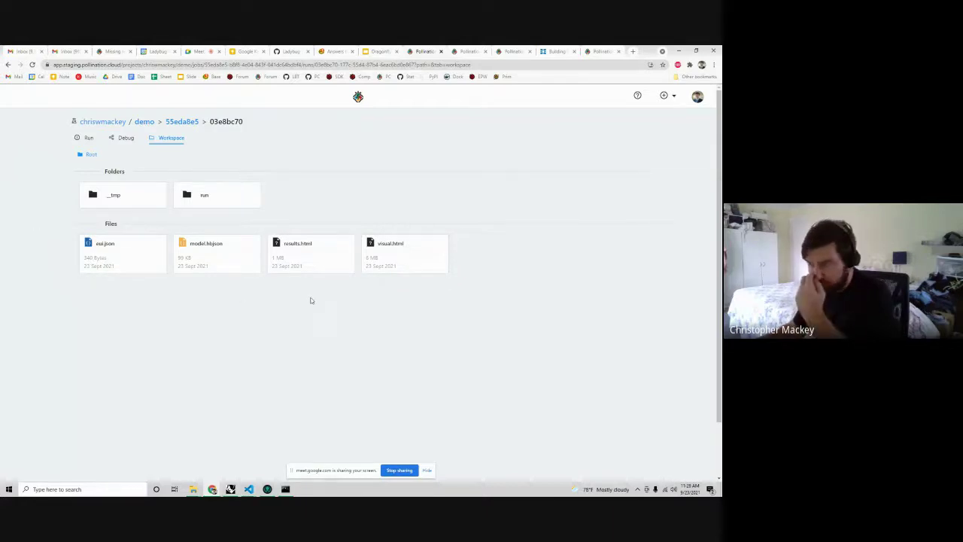
pyautogui.click(136, 260)
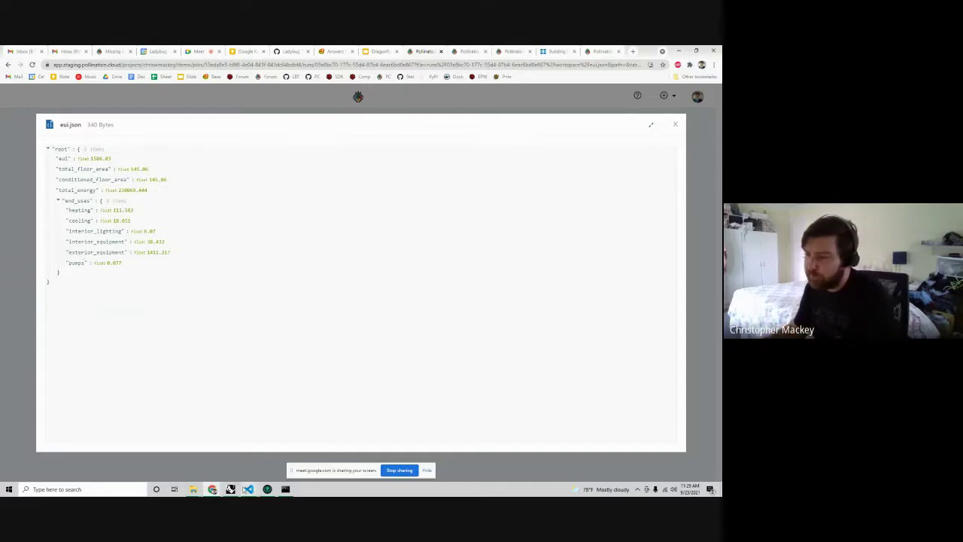
pyautogui.click(230, 489)
pyautogui.scroll(3, 315, 249)
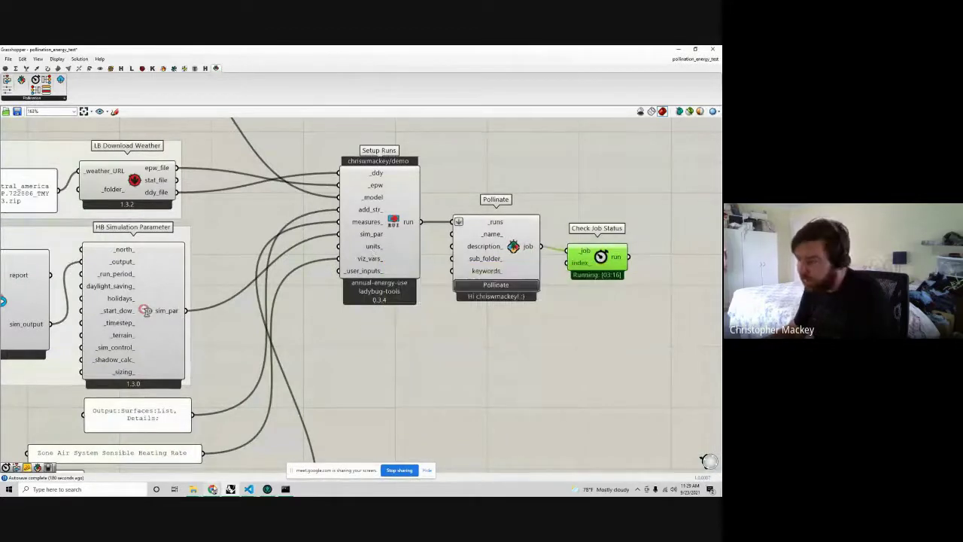
pyautogui.moveTo(214, 487)
pyautogui.click(171, 453)
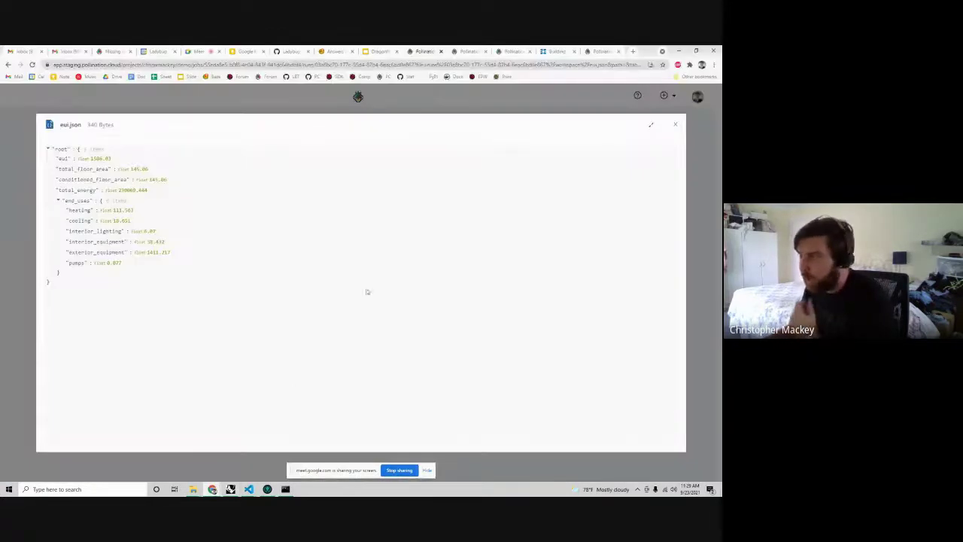
pyautogui.click(675, 125)
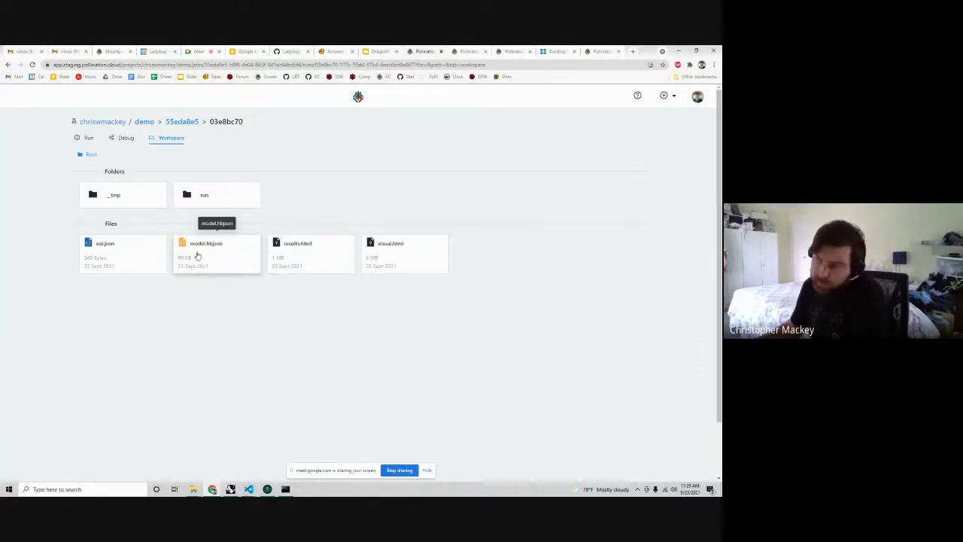
# Preview model.hbjson in 3D and examine the house's walls, roof and windows up close
pyautogui.click(219, 258)
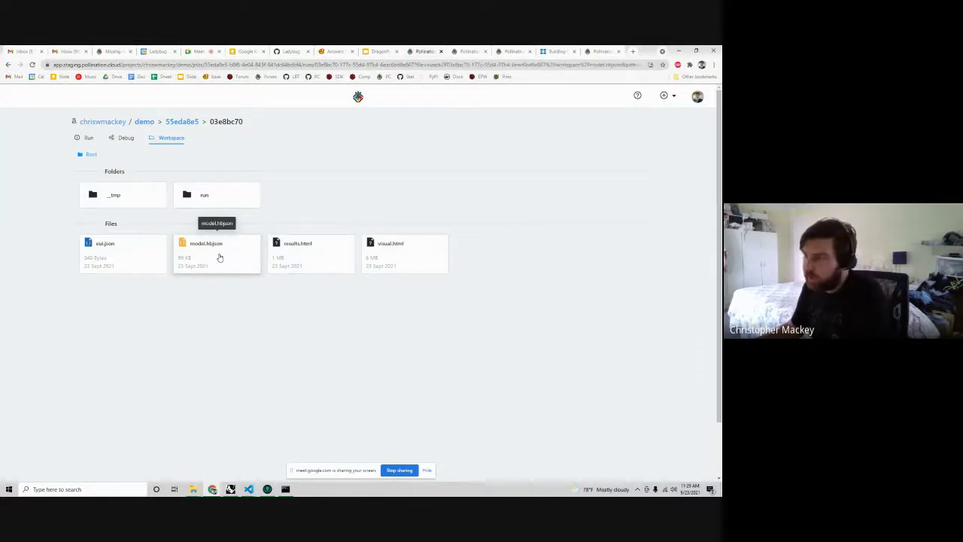
pyautogui.moveTo(394, 273); pyautogui.dragTo(579, 316)
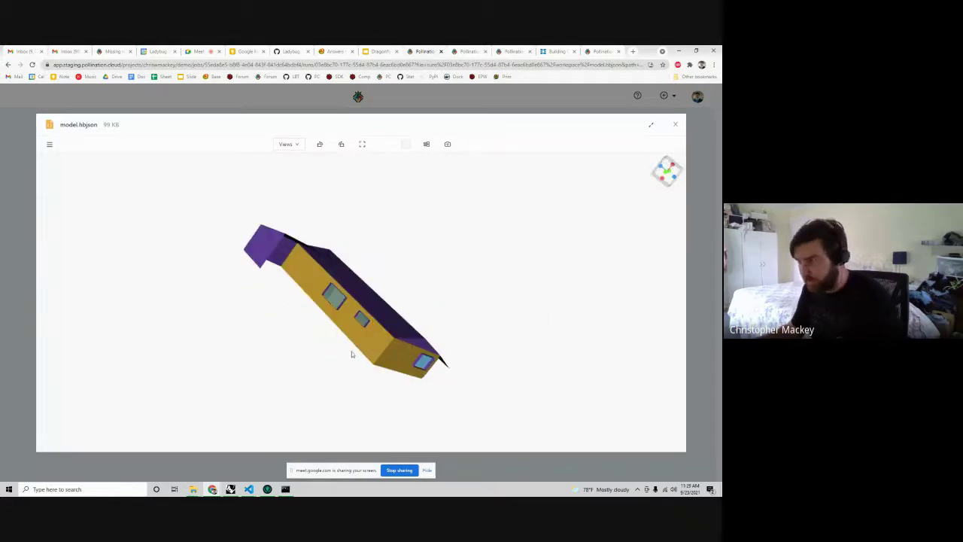
pyautogui.moveTo(351, 354); pyautogui.dragTo(642, 161)
pyautogui.scroll(3, 363, 326)
pyautogui.scroll(2, 363, 326)
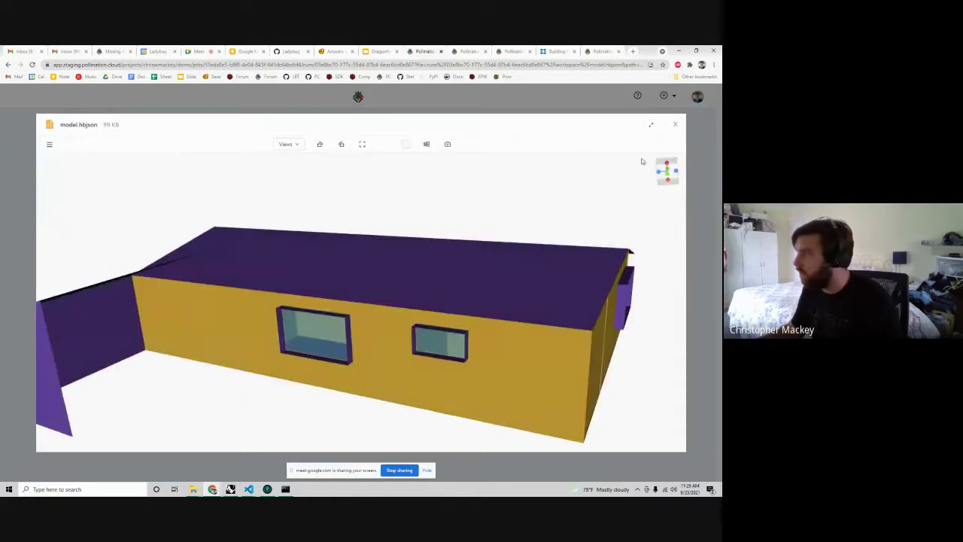
pyautogui.click(675, 124)
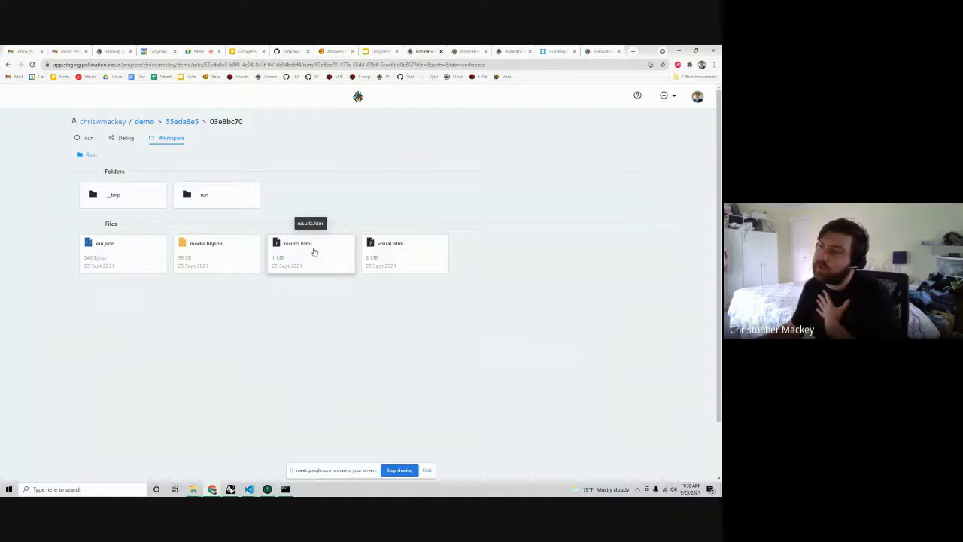
# Try to preview results.html from the run's workspace, and download the file and open it in the browser
pyautogui.click(303, 246)
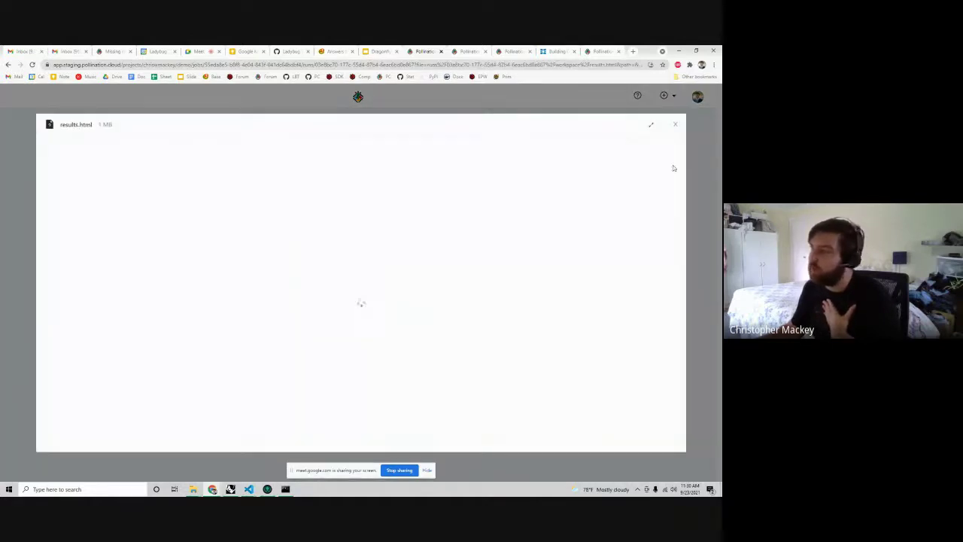
pyautogui.click(675, 125)
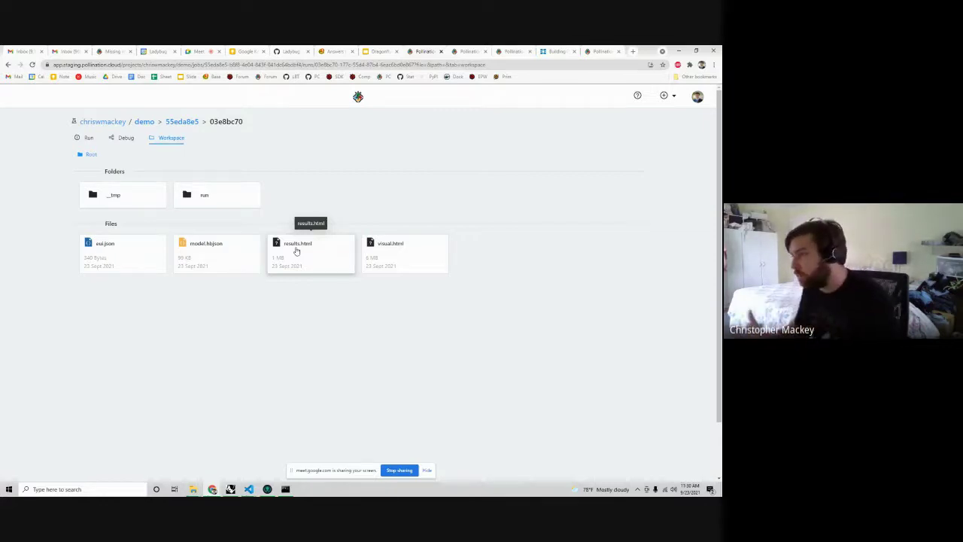
pyautogui.click(298, 248)
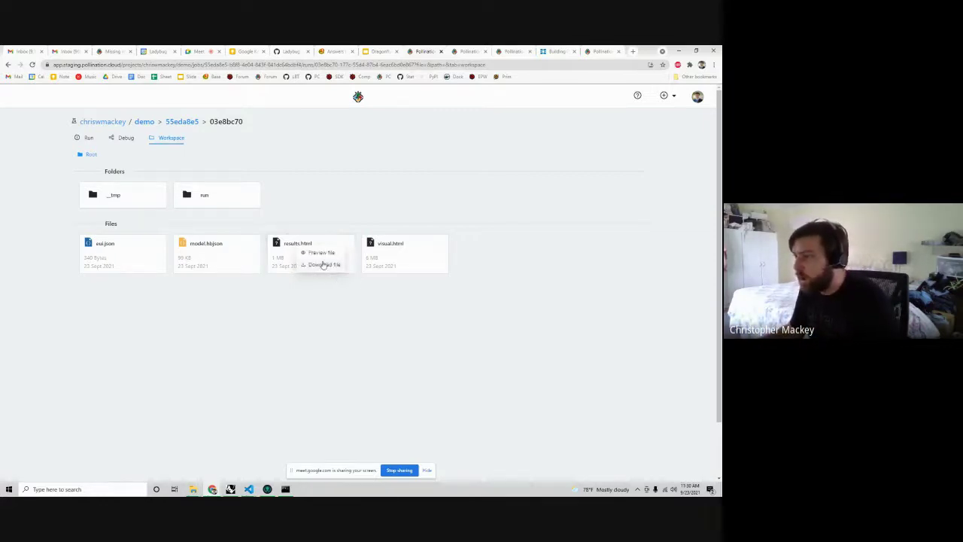
pyautogui.click(322, 265)
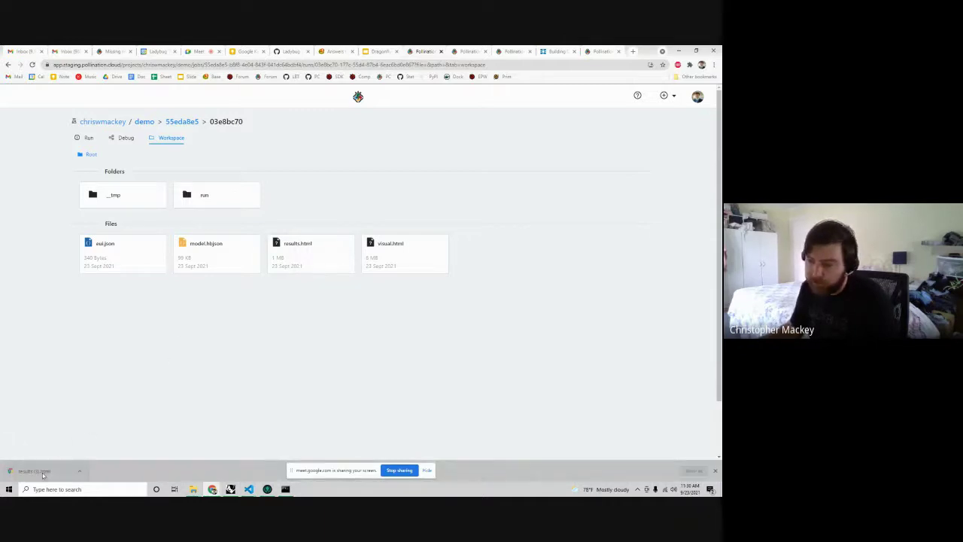
pyautogui.click(42, 472)
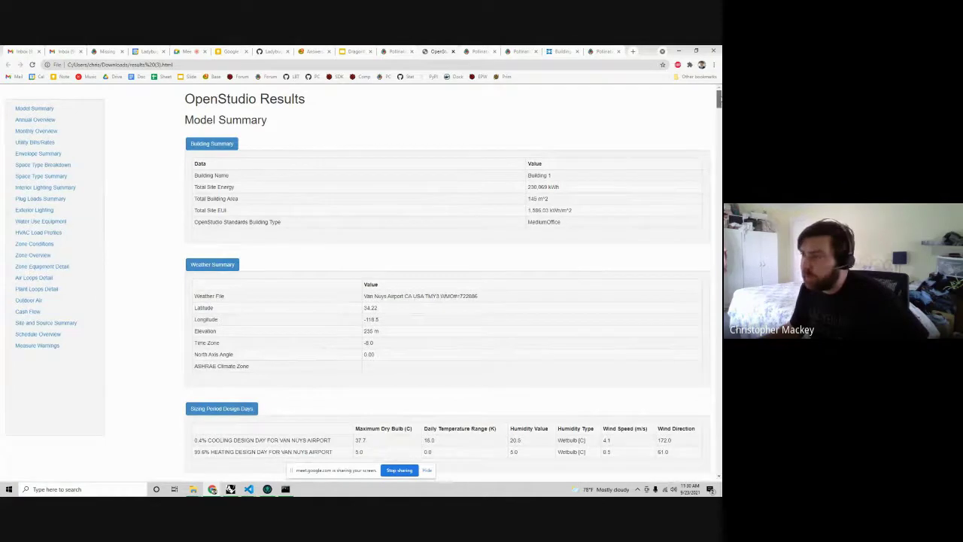
# Examine the Model Summary tables and Annual Overview charts in the OpenStudio Results report
pyautogui.scroll(-10, 448, 286)
pyautogui.scroll(-2, 447, 286)
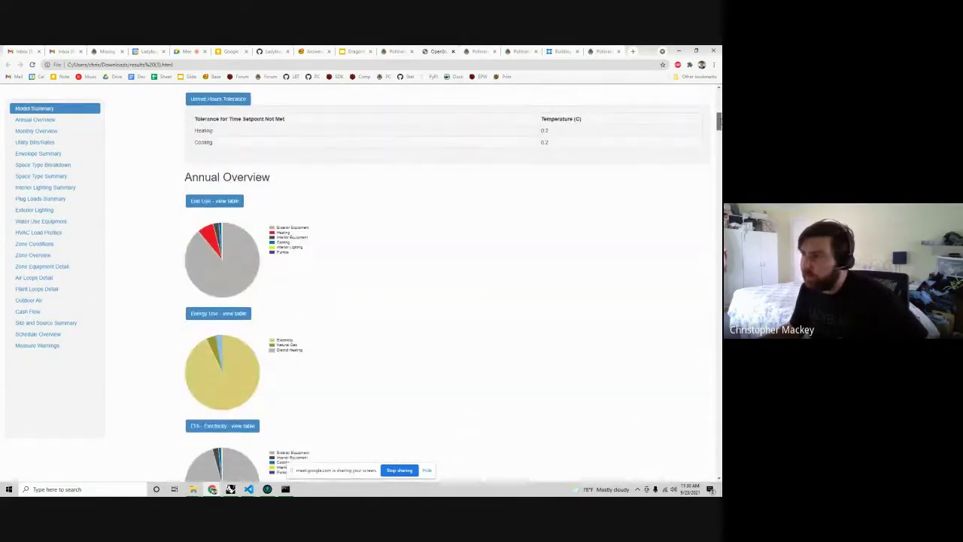
pyautogui.scroll(2, 447, 286)
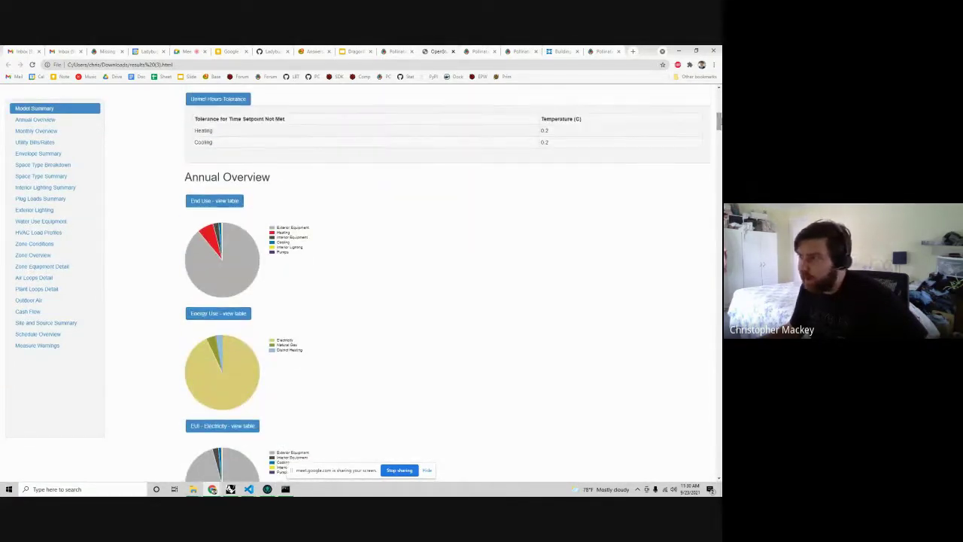
pyautogui.scroll(-2, 447, 285)
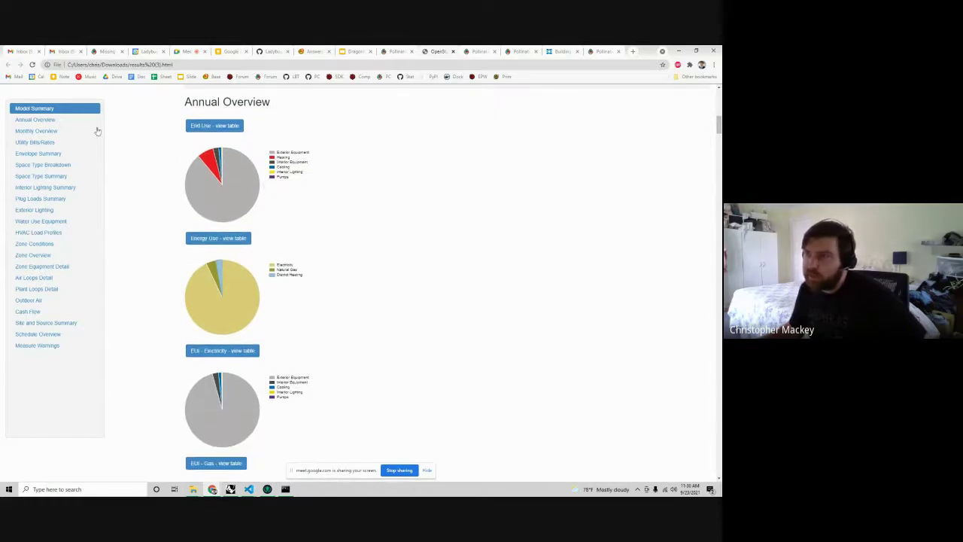
pyautogui.click(22, 120)
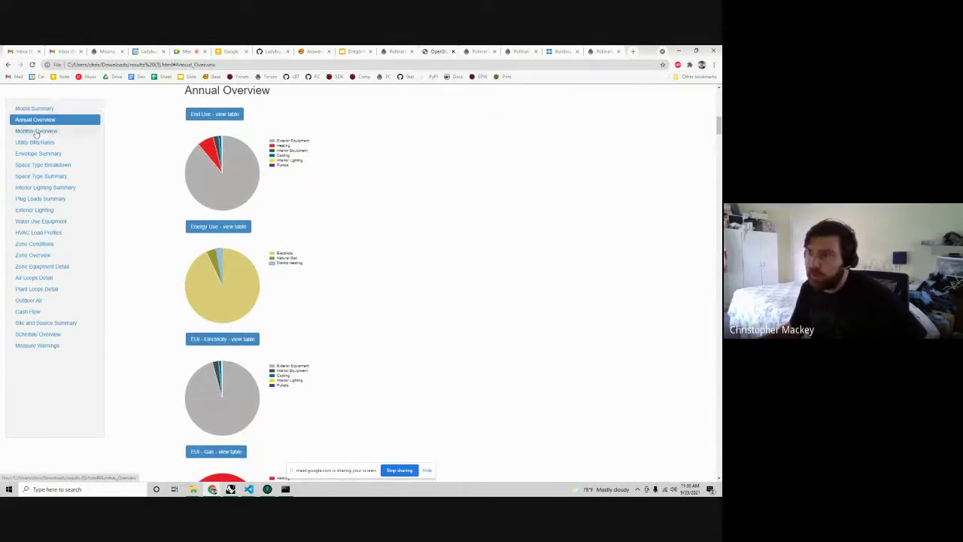
pyautogui.click(36, 109)
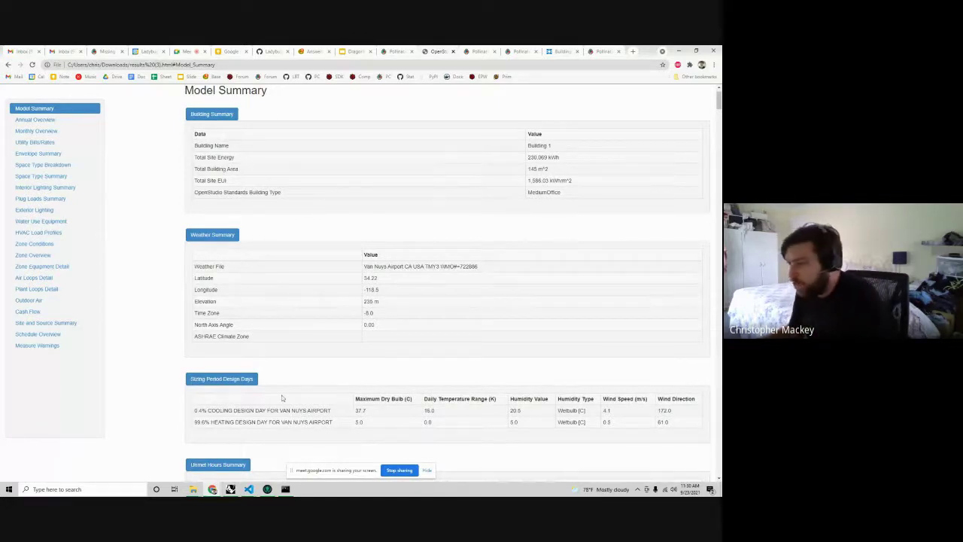
pyautogui.scroll(-3, 263, 279)
pyautogui.scroll(-5, 409, 346)
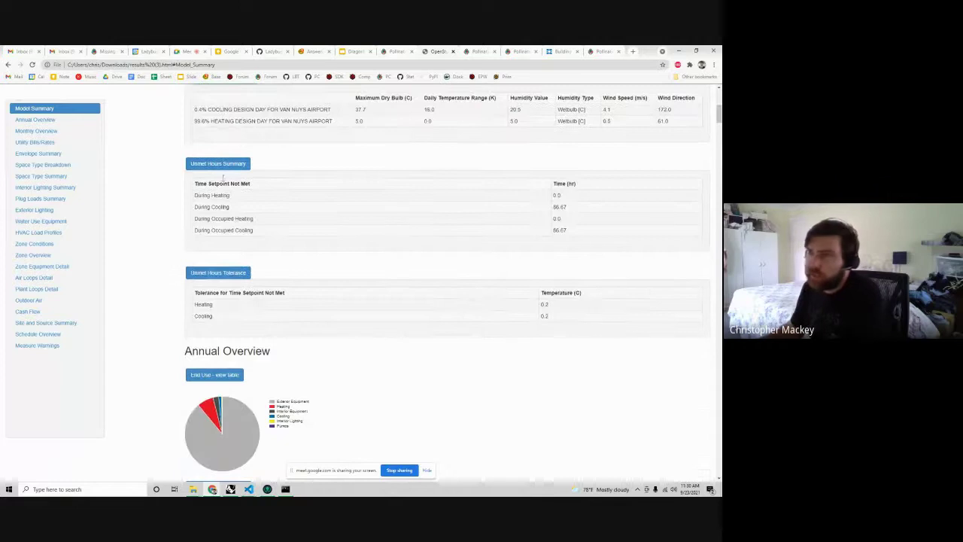
# Examine the Monthly Overview charts of electricity, natural gas and district heating consumption in the report
pyautogui.click(36, 131)
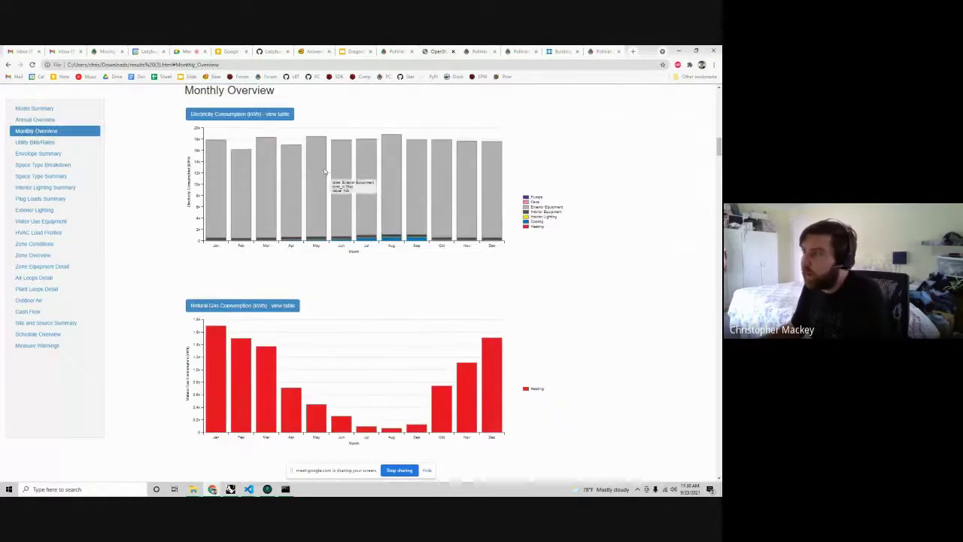
pyautogui.scroll(-2, 366, 365)
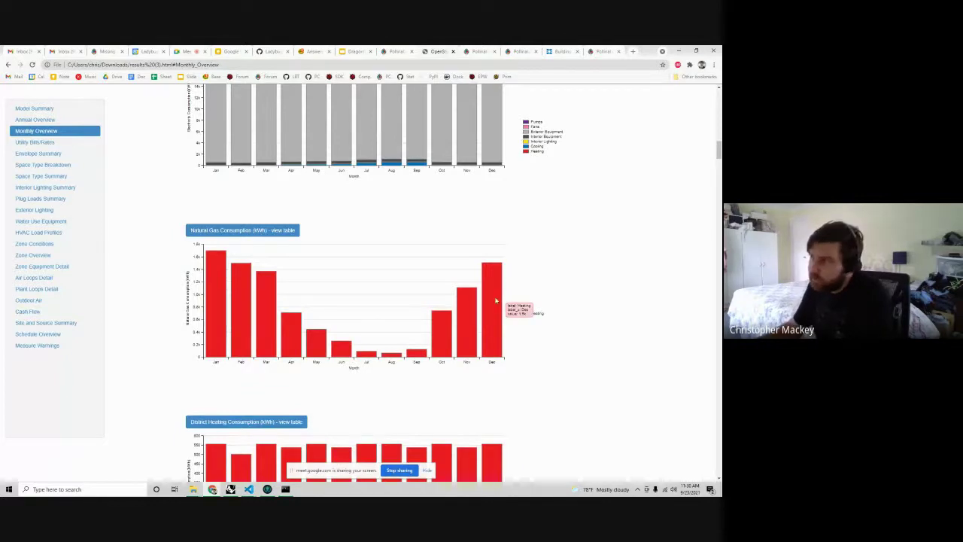
pyautogui.scroll(-2, 256, 356)
pyautogui.scroll(6, 256, 356)
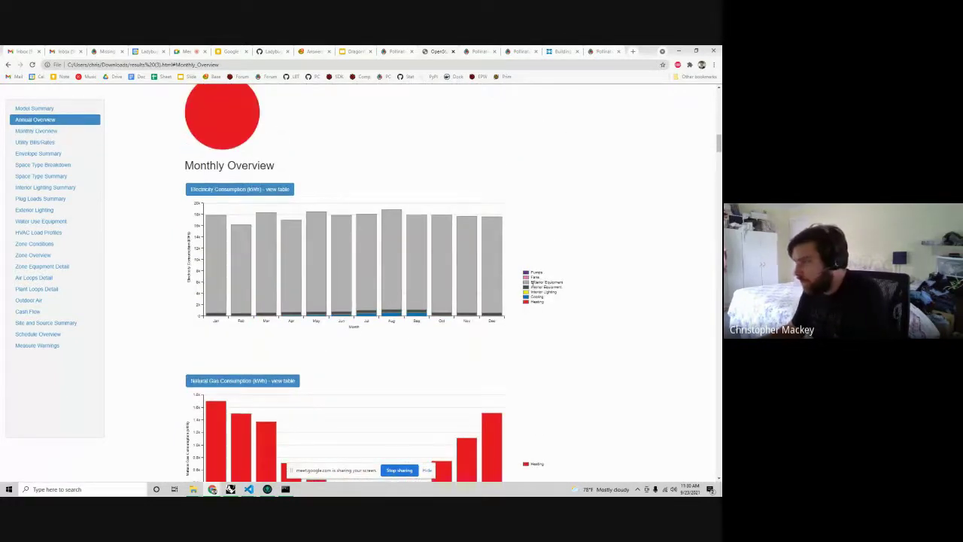
pyautogui.scroll(-6, 440, 326)
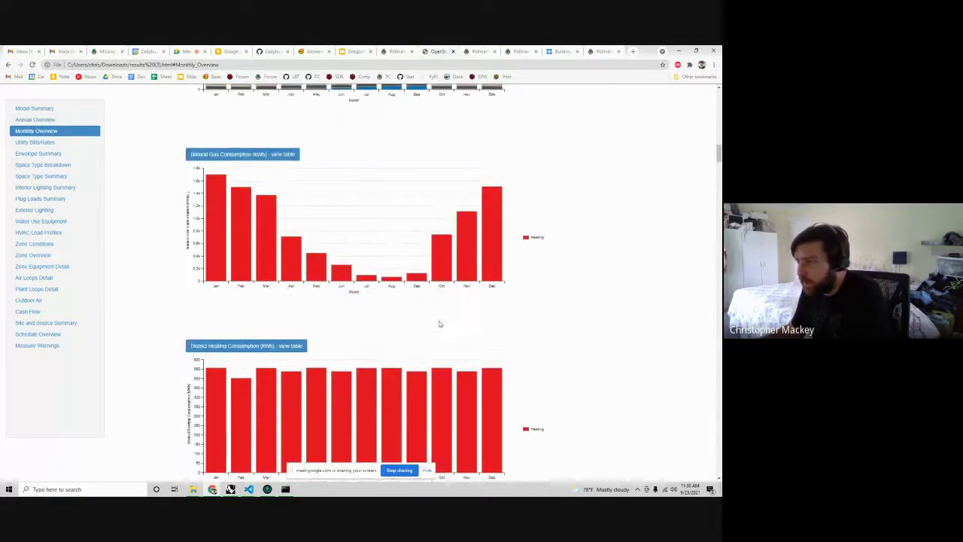
# Review the report's Envelope Summary and Space Type Breakdown sections, and return to the Model Summary
pyautogui.scroll(-15, 439, 323)
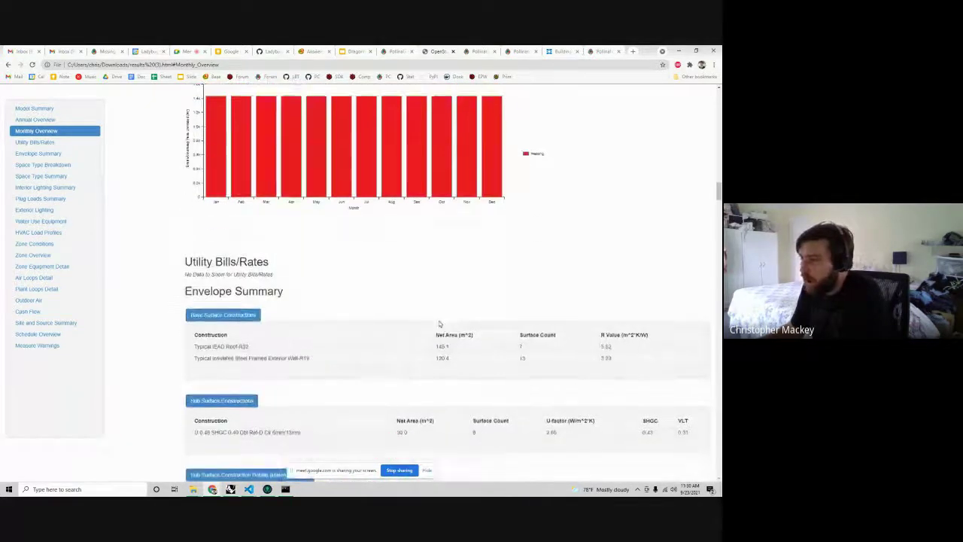
pyautogui.scroll(-5, 439, 323)
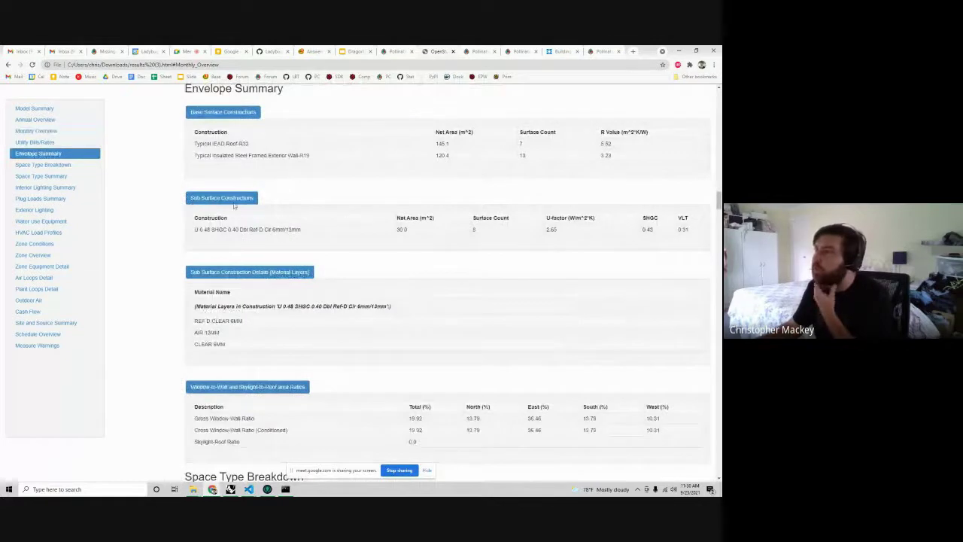
pyautogui.click(55, 156)
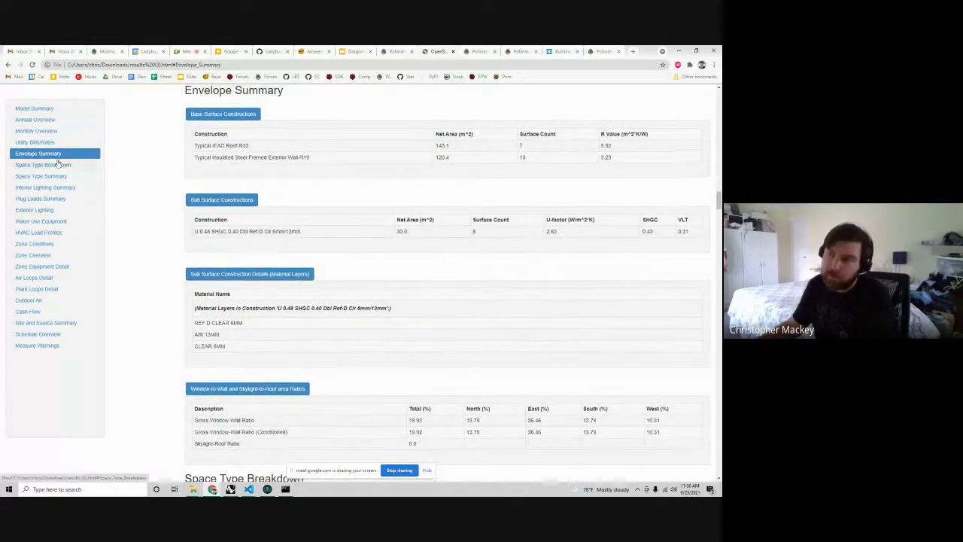
pyautogui.click(58, 164)
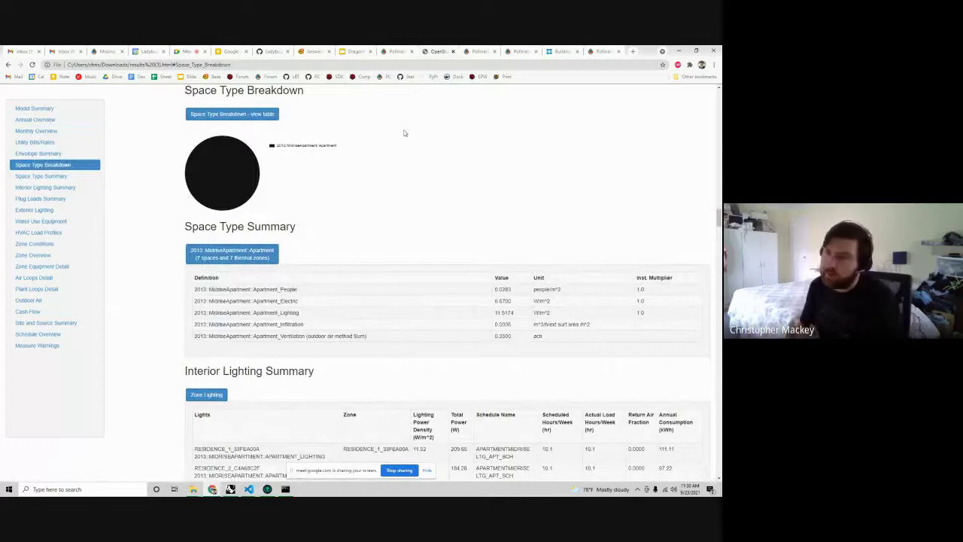
pyautogui.click(47, 107)
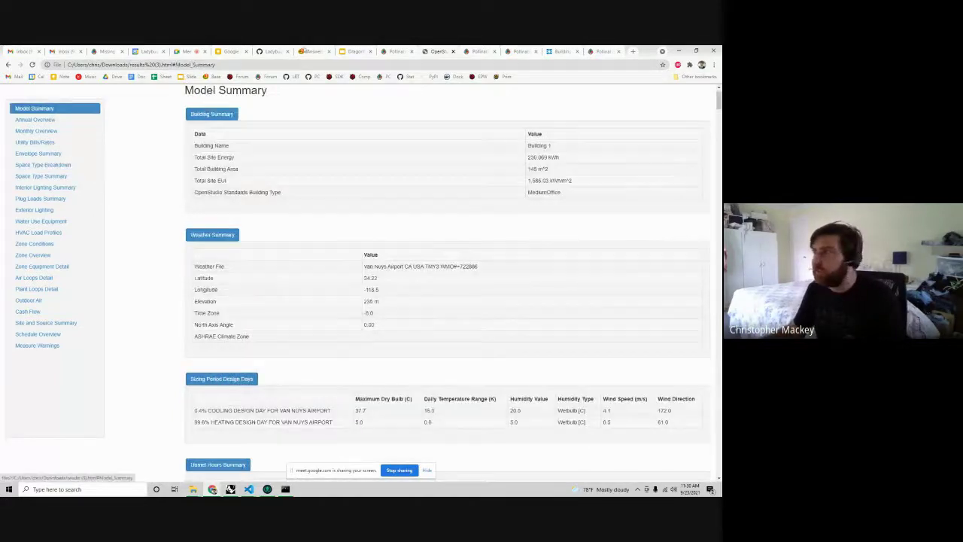
# Check the run's workspace files, and re-examine the Monthly Overview, Model Summary and Annual Overview sections of the OpenStudio Results report
pyautogui.click(393, 51)
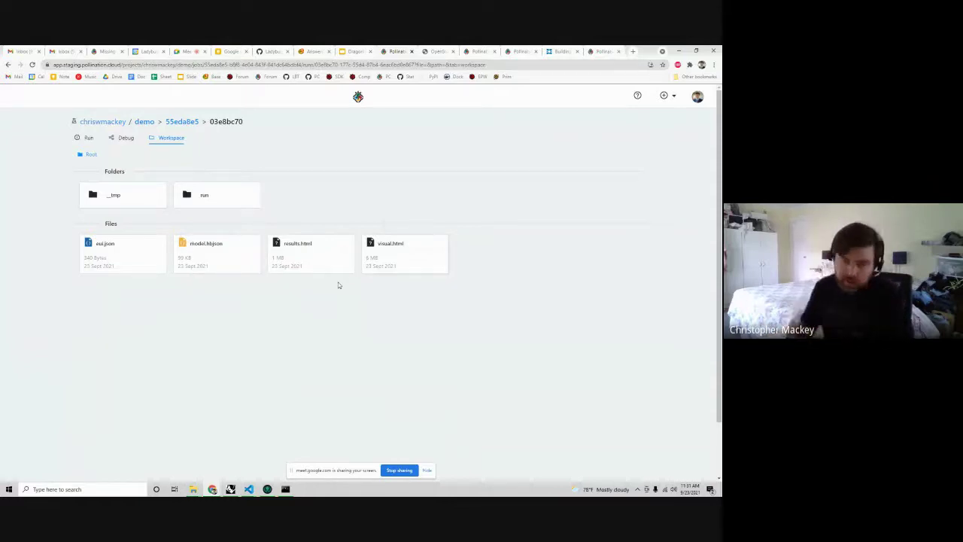
pyautogui.click(436, 51)
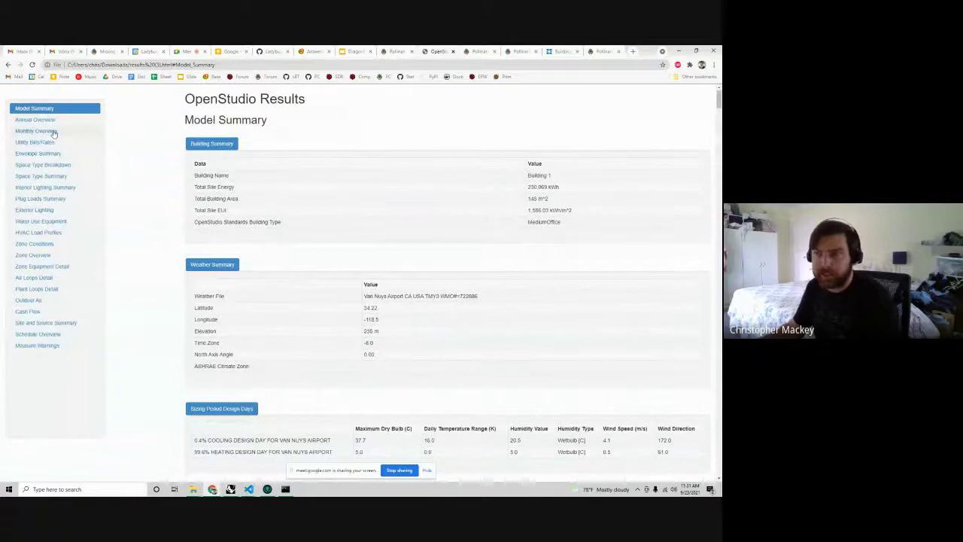
pyautogui.click(52, 132)
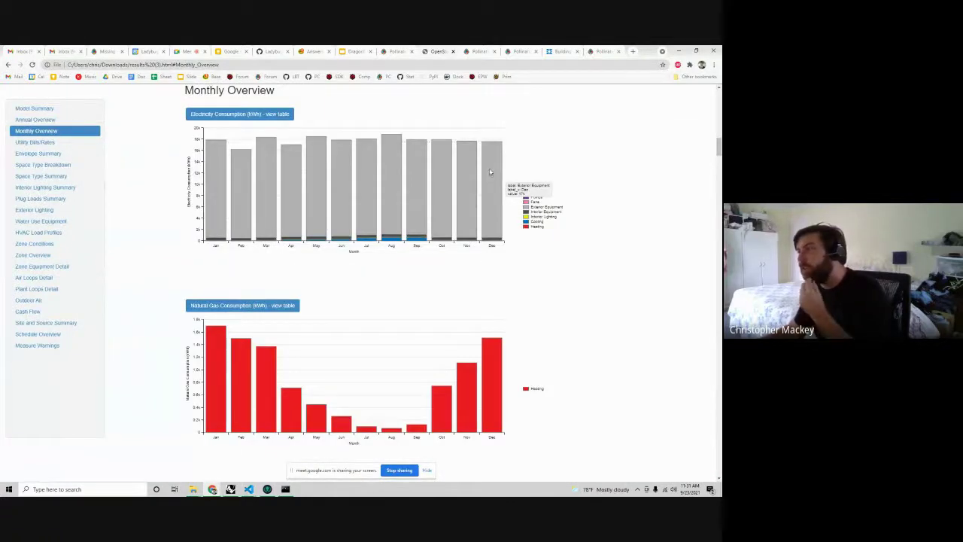
pyautogui.scroll(5, 576, 253)
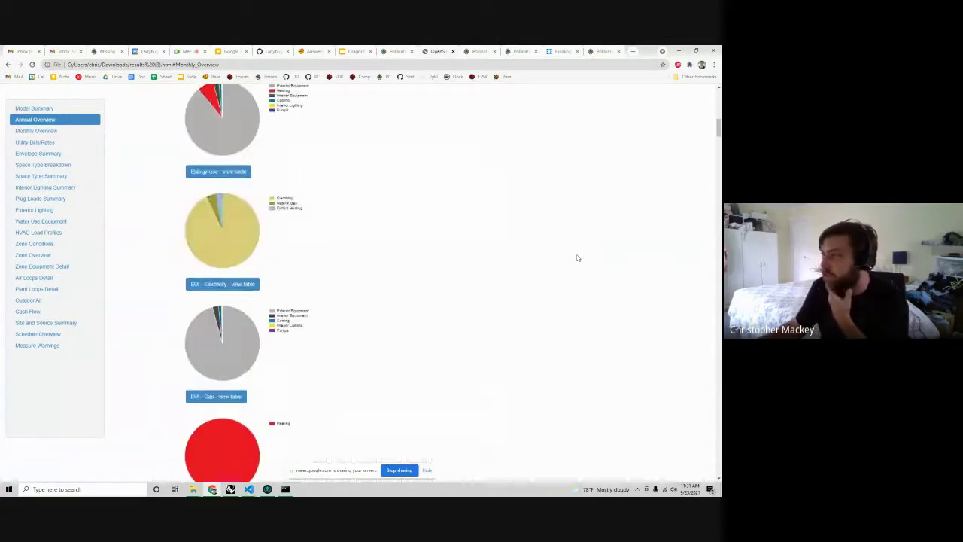
pyautogui.scroll(10, 576, 258)
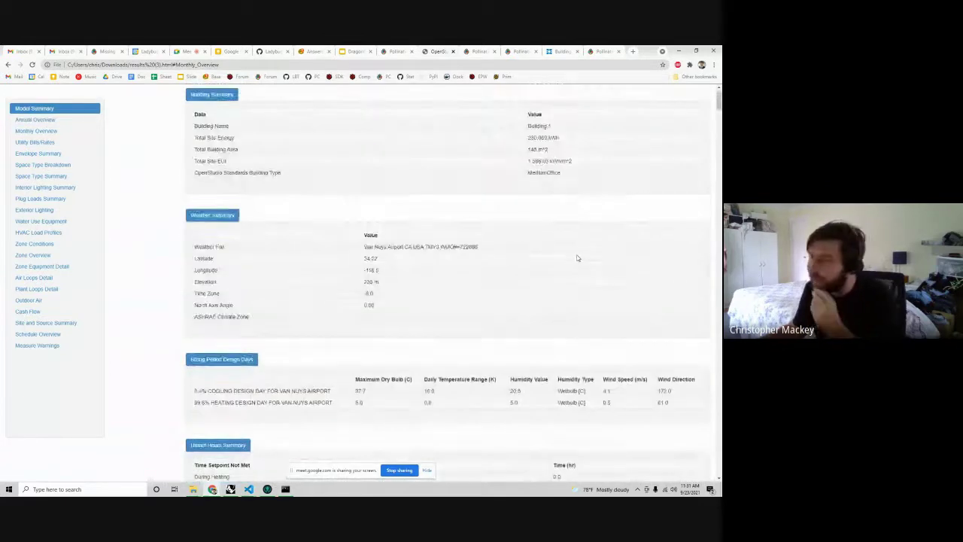
pyautogui.scroll(-6, 526, 254)
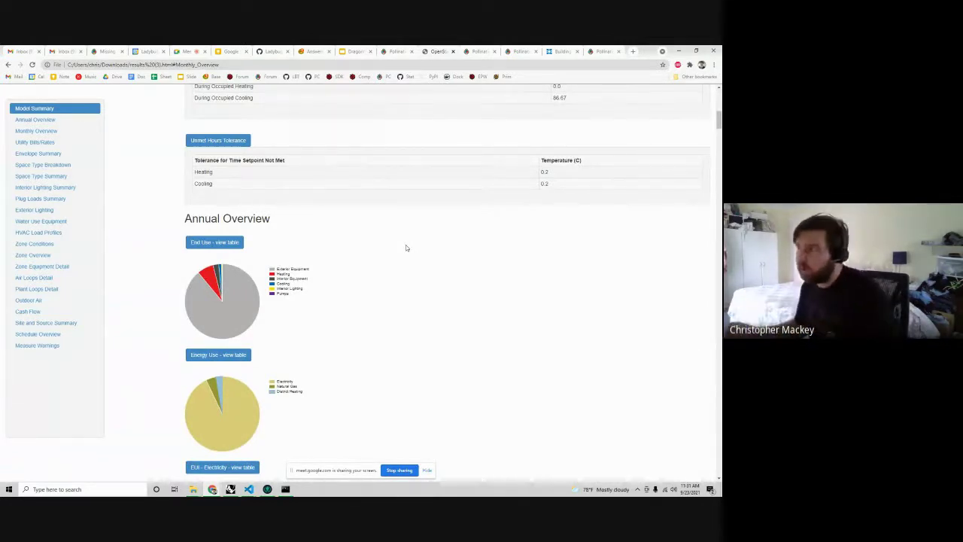
# Look over the annual-energy-use recipe's inputs in Grasshopper, and return to the run's workspace in the browser
pyautogui.click(405, 50)
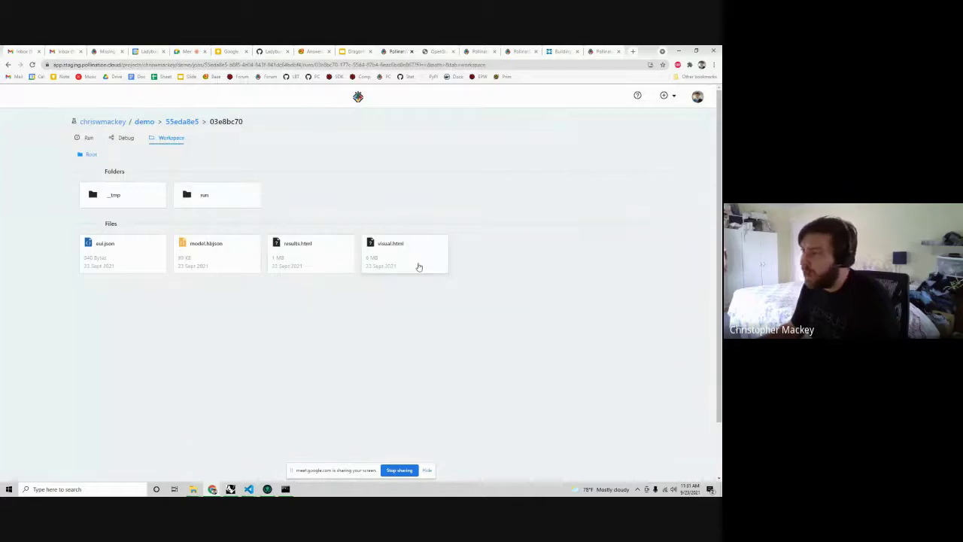
pyautogui.hotkey('alt', 'Tab')
pyautogui.moveTo(381, 272); pyautogui.dragTo(366, 240, button='right')
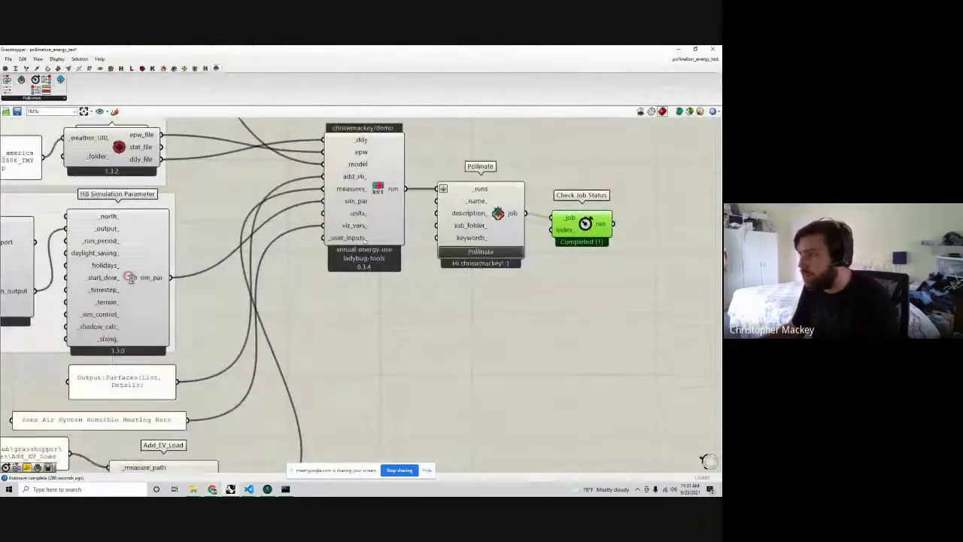
pyautogui.moveTo(359, 229)
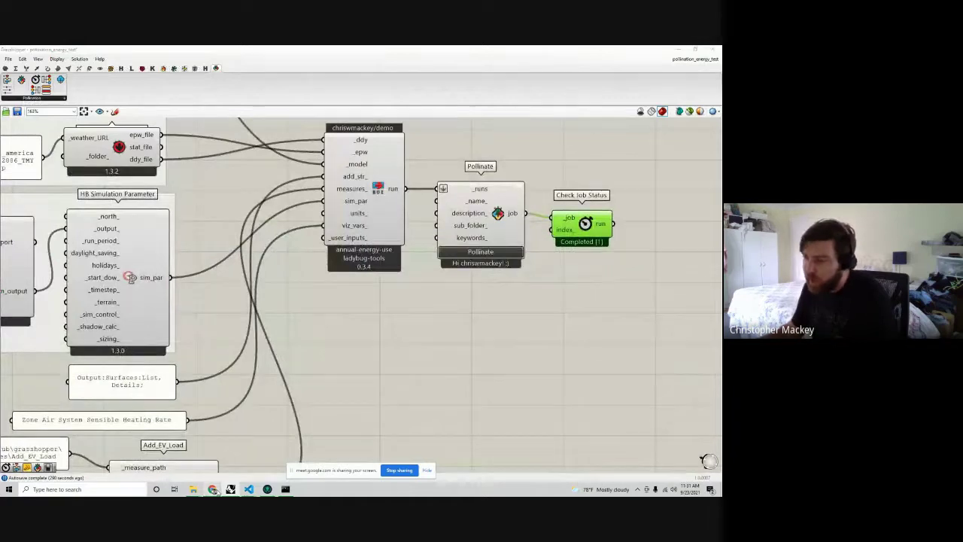
pyautogui.moveTo(213, 487)
pyautogui.click(245, 426)
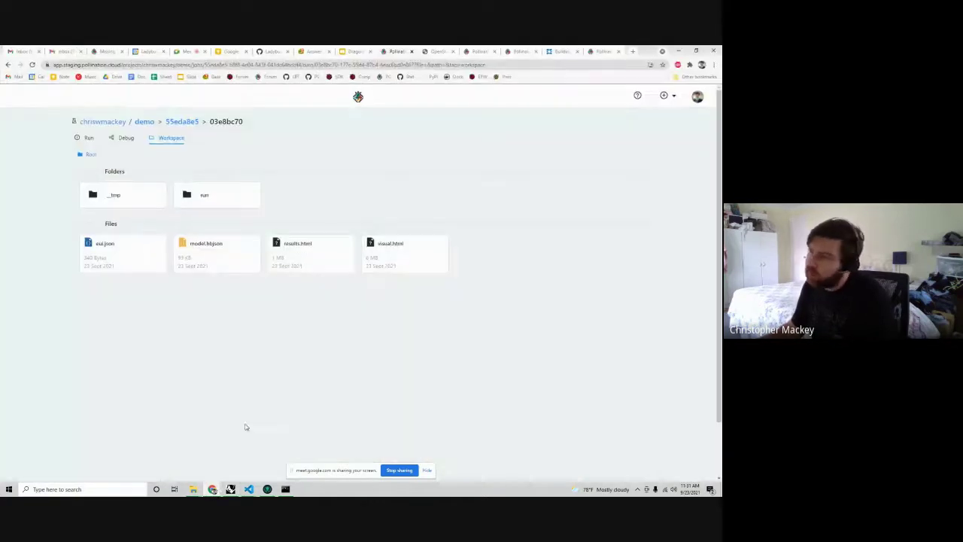
# Download visual.html from the run's workspace and open it in the browser as a 3D view of the house
pyautogui.click(397, 257)
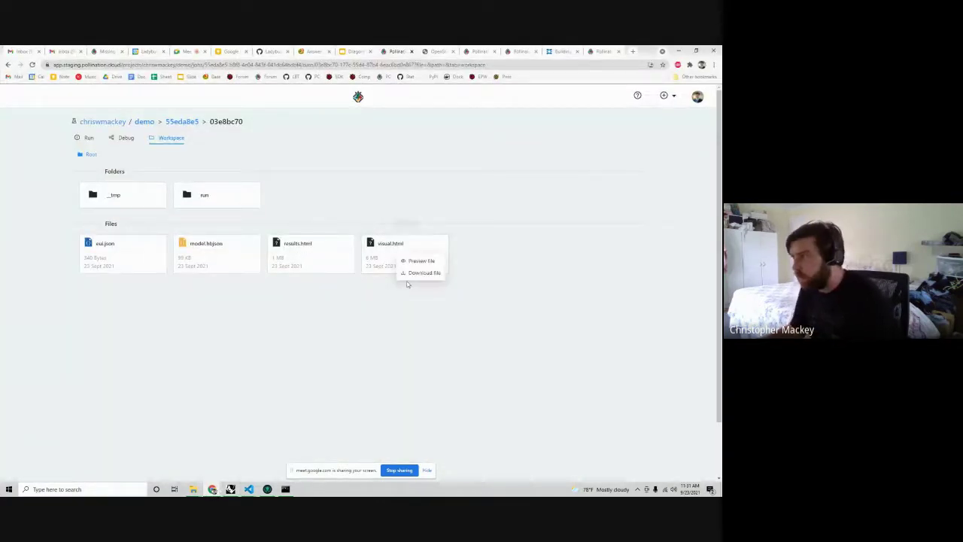
pyautogui.click(418, 272)
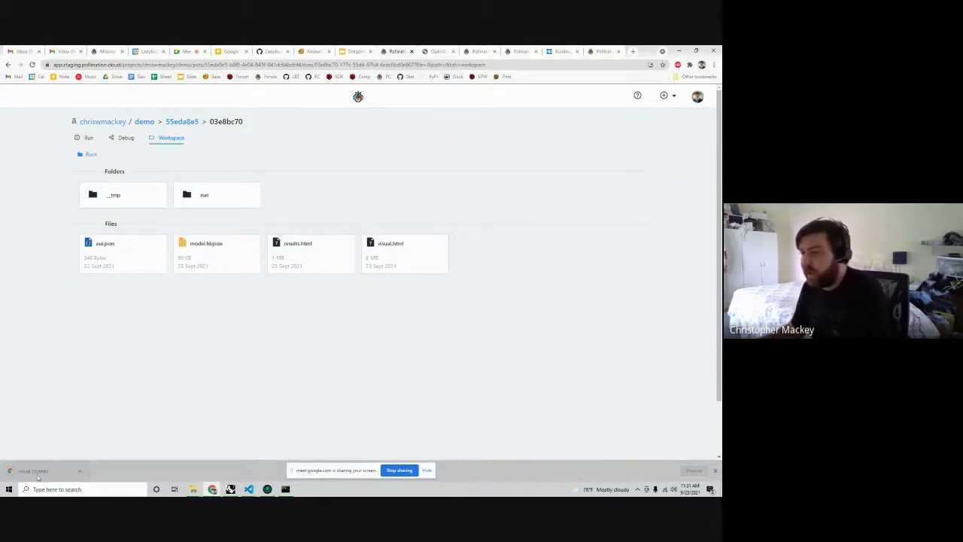
pyautogui.click(36, 473)
pyautogui.moveTo(139, 352); pyautogui.dragTo(369, 366)
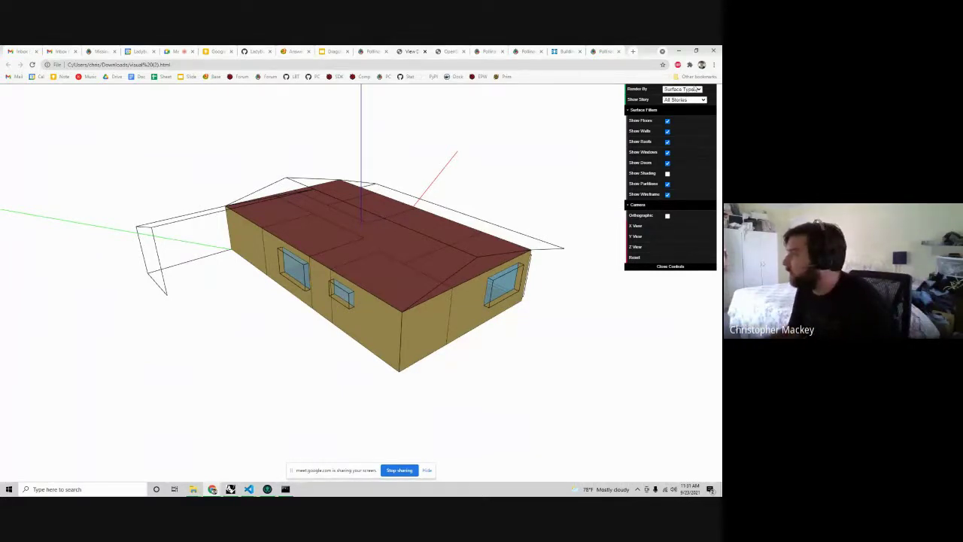
# Show and hide the shading surfaces, and hide the roofs to inspect the interior before showing them again
pyautogui.click(666, 173)
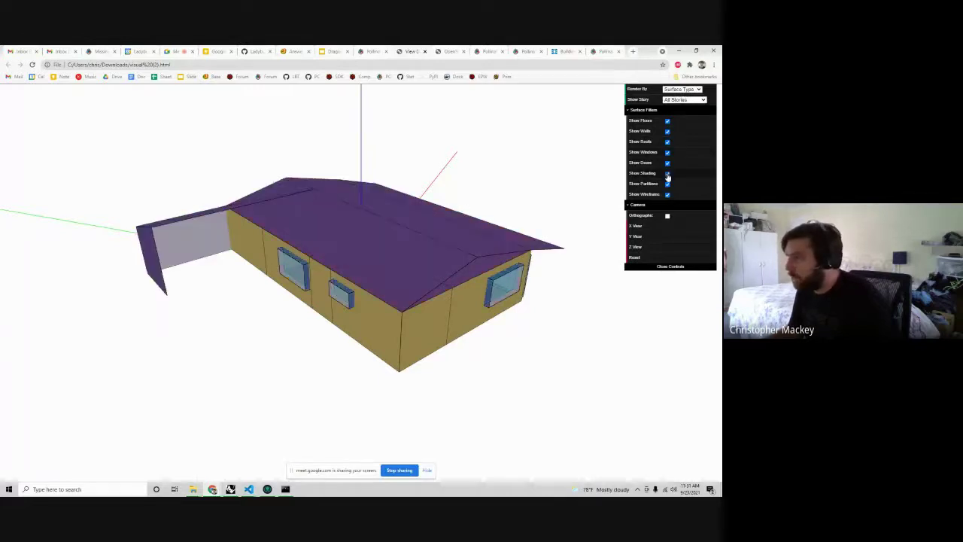
pyautogui.moveTo(575, 301)
pyautogui.mouseDown()
pyautogui.moveTo(571, 204)
pyautogui.moveTo(569, 217)
pyautogui.moveTo(668, 139)
pyautogui.mouseUp()
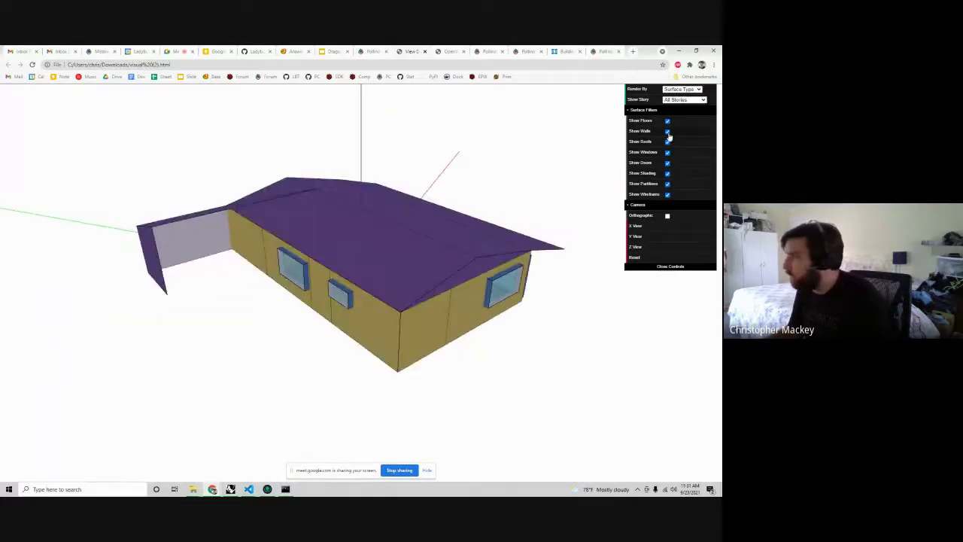
pyautogui.click(667, 173)
pyautogui.click(666, 141)
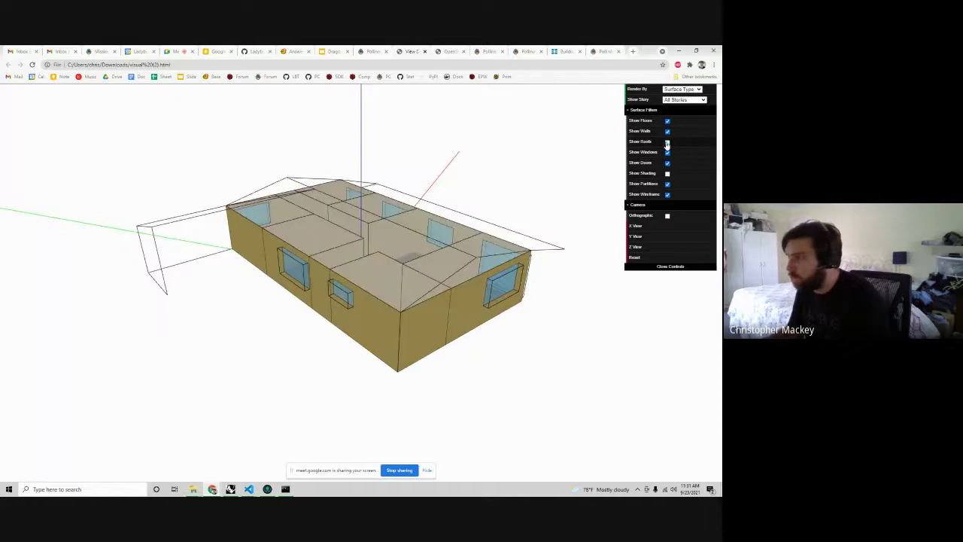
pyautogui.moveTo(613, 145); pyautogui.dragTo(621, 161)
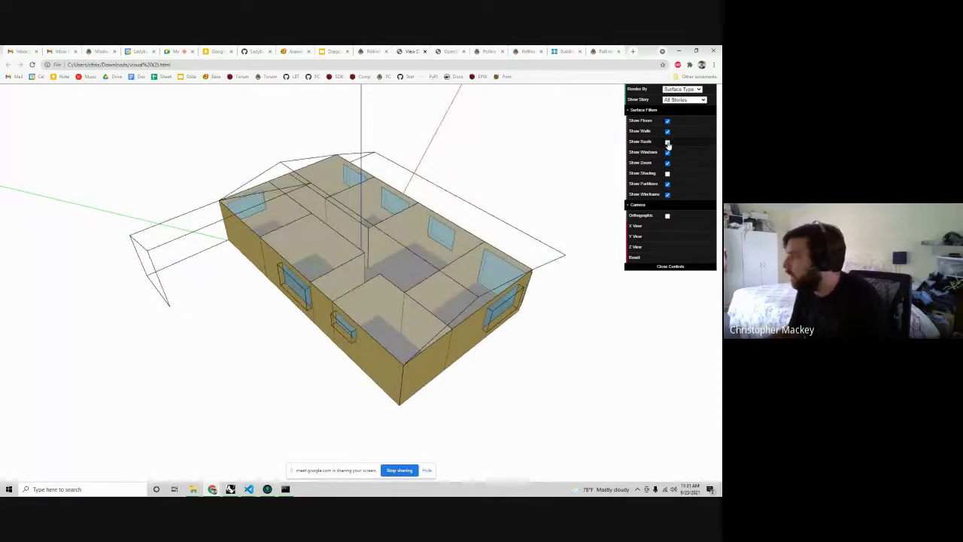
pyautogui.click(666, 141)
# Render the house model by Normal and by Construction, and finally by Data
pyautogui.click(680, 89)
pyautogui.click(674, 102)
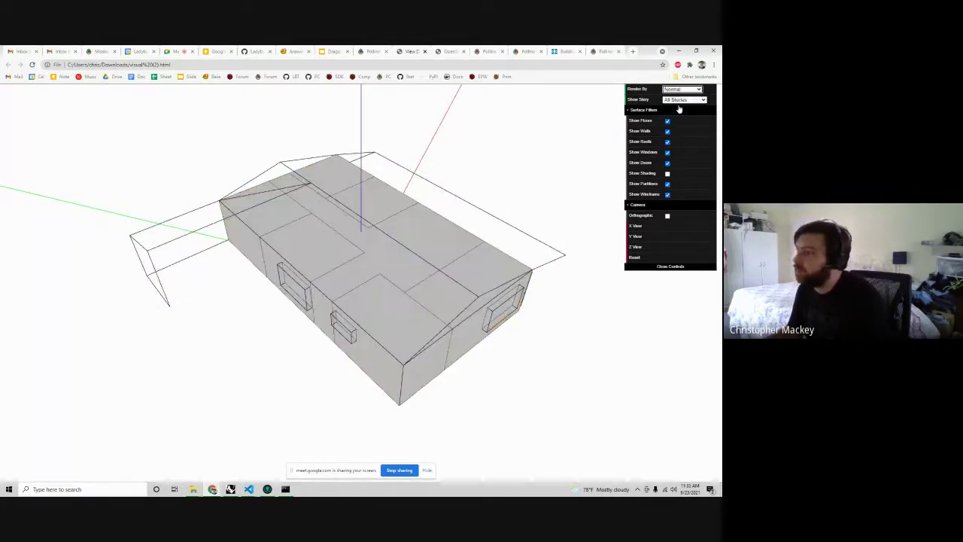
pyautogui.click(680, 89)
pyautogui.click(678, 114)
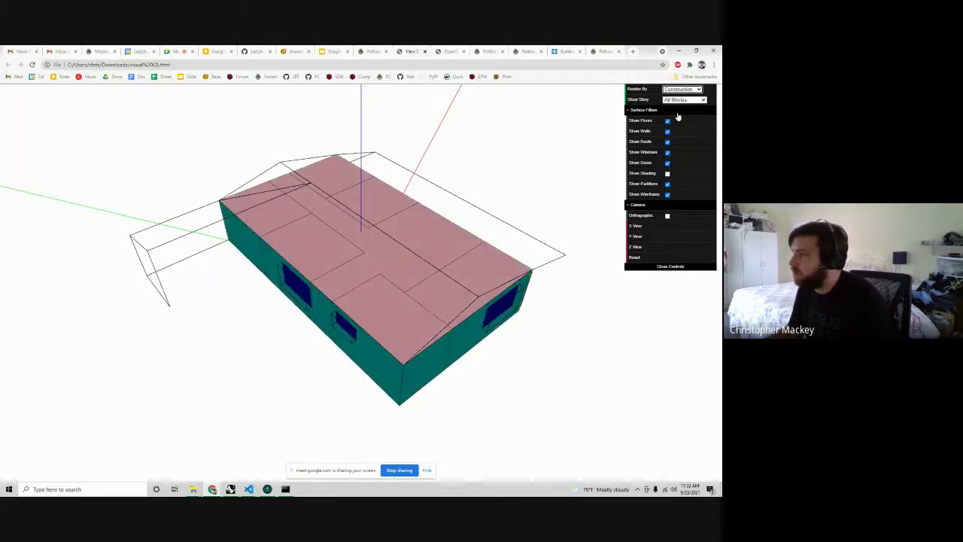
pyautogui.click(678, 91)
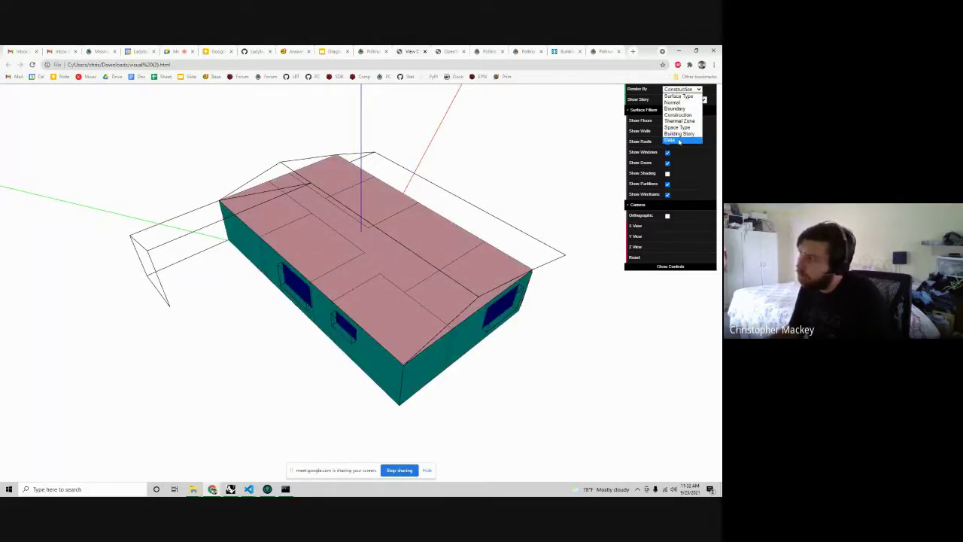
pyautogui.click(679, 141)
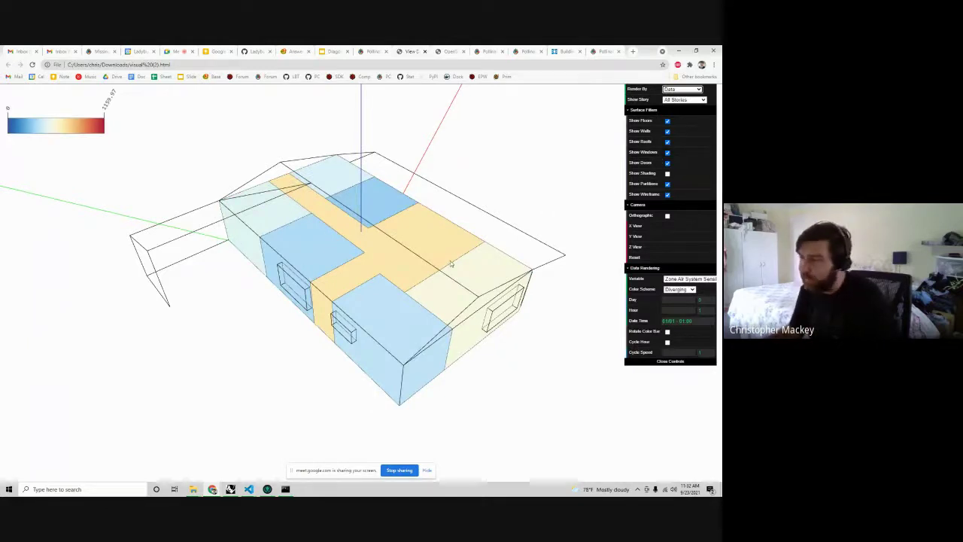
pyautogui.moveTo(447, 267); pyautogui.dragTo(481, 249)
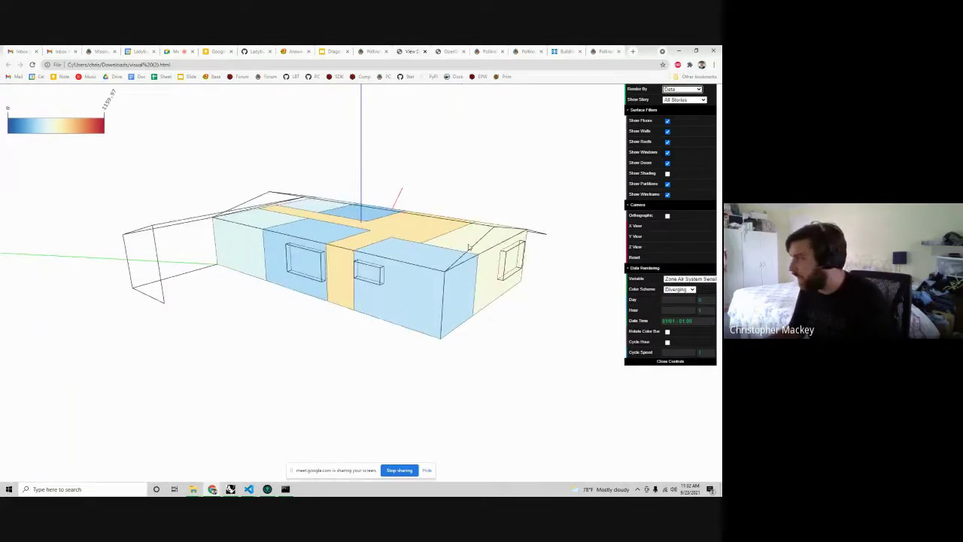
# Look through the available data variables and color schemes, and set the displayed hour to 8
pyautogui.click(688, 279)
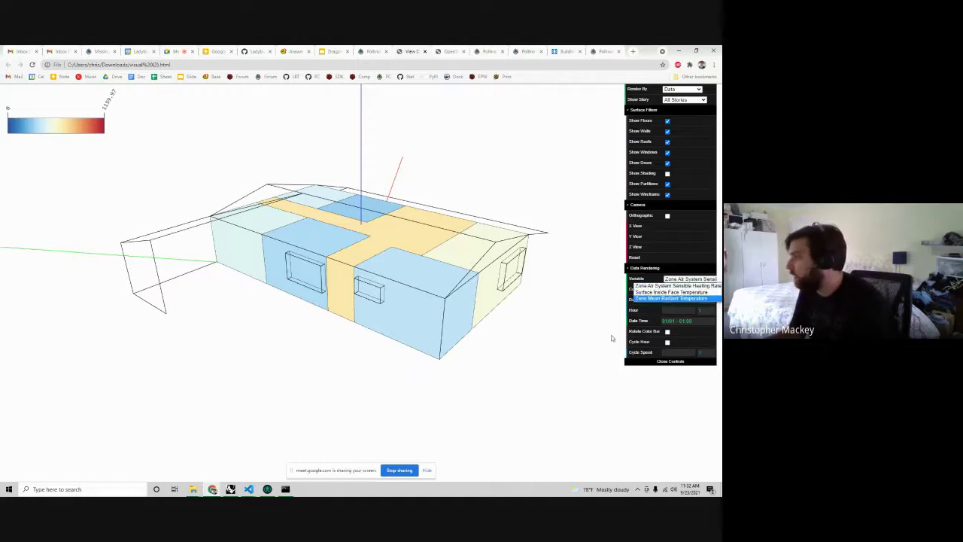
pyautogui.click(583, 343)
pyautogui.click(688, 290)
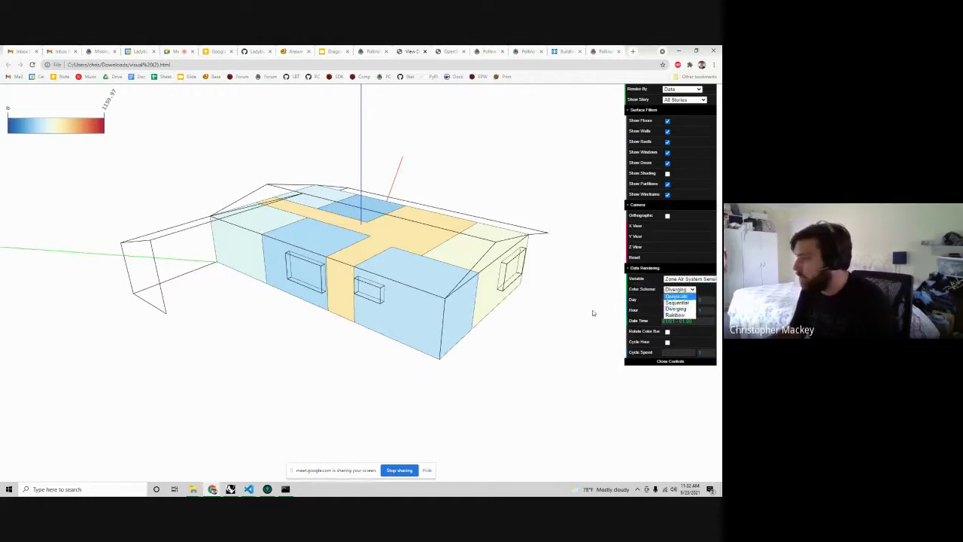
pyautogui.click(592, 310)
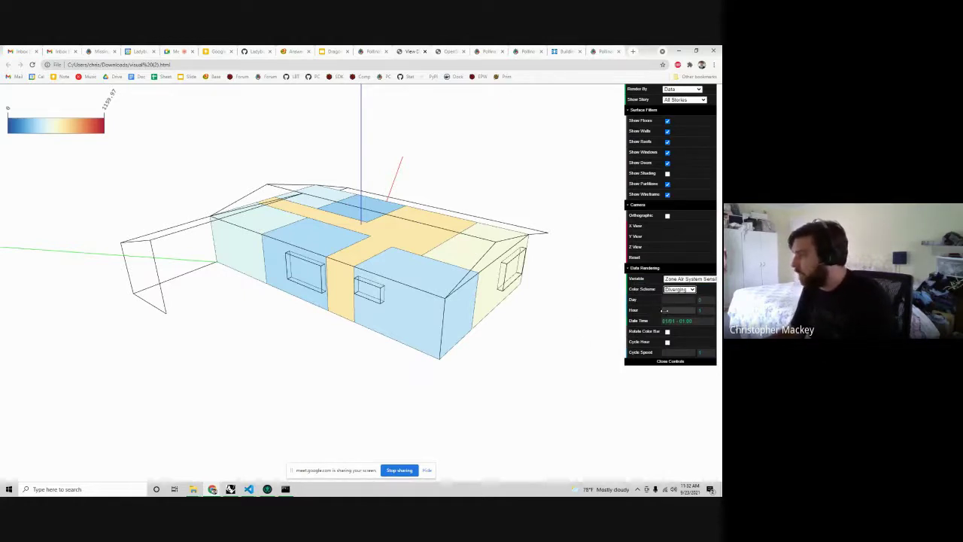
pyautogui.moveTo(667, 310)
pyautogui.mouseDown()
pyautogui.moveTo(690, 311)
pyautogui.moveTo(673, 311)
pyautogui.mouseUp()
pyautogui.moveTo(675, 309)
pyautogui.mouseDown()
pyautogui.moveTo(663, 311)
pyautogui.moveTo(663, 300)
pyautogui.moveTo(683, 299)
pyautogui.moveTo(668, 309)
pyautogui.mouseUp()
pyautogui.moveTo(512, 269); pyautogui.dragTo(541, 303)
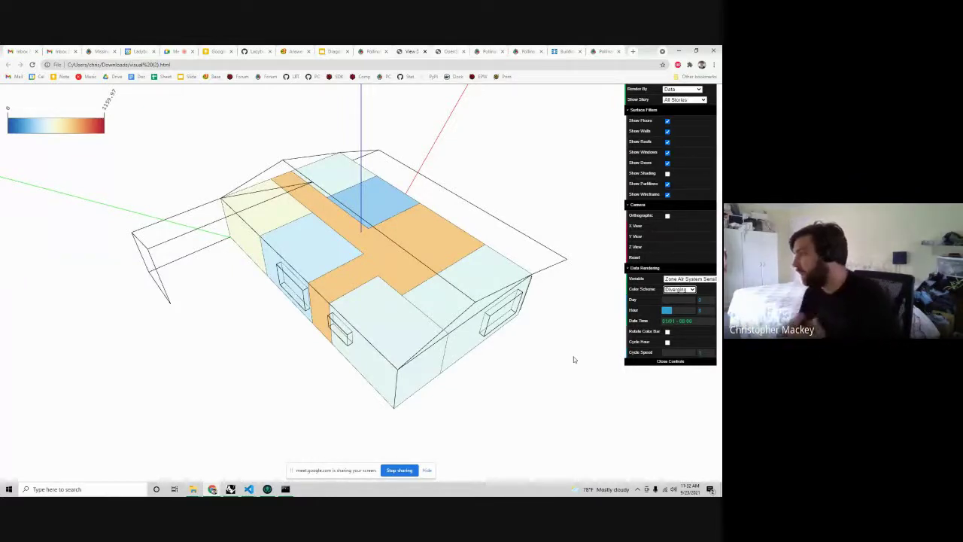
# Color the model by the Surface Inside Face Temperature variable and inspect the walls and windows
pyautogui.click(680, 279)
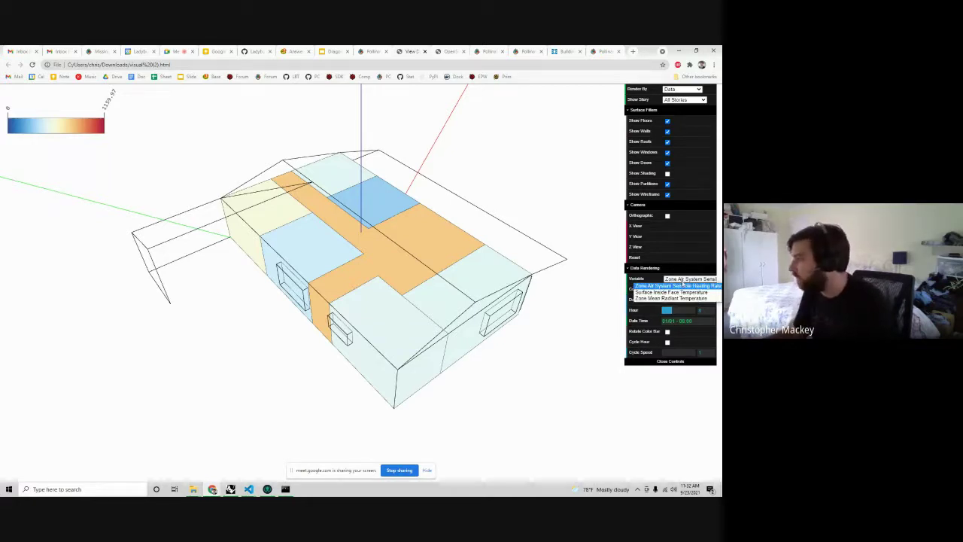
pyautogui.click(677, 293)
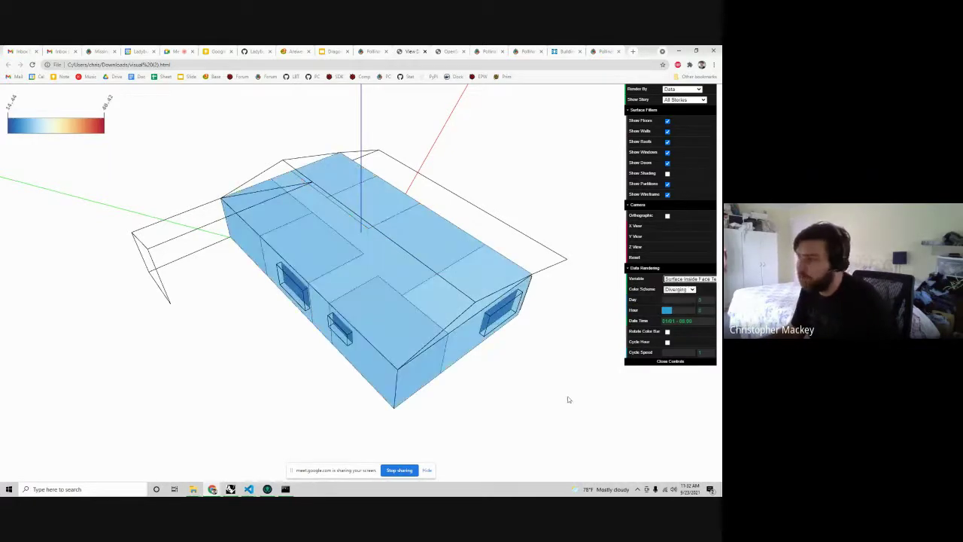
pyautogui.moveTo(567, 398); pyautogui.dragTo(571, 361)
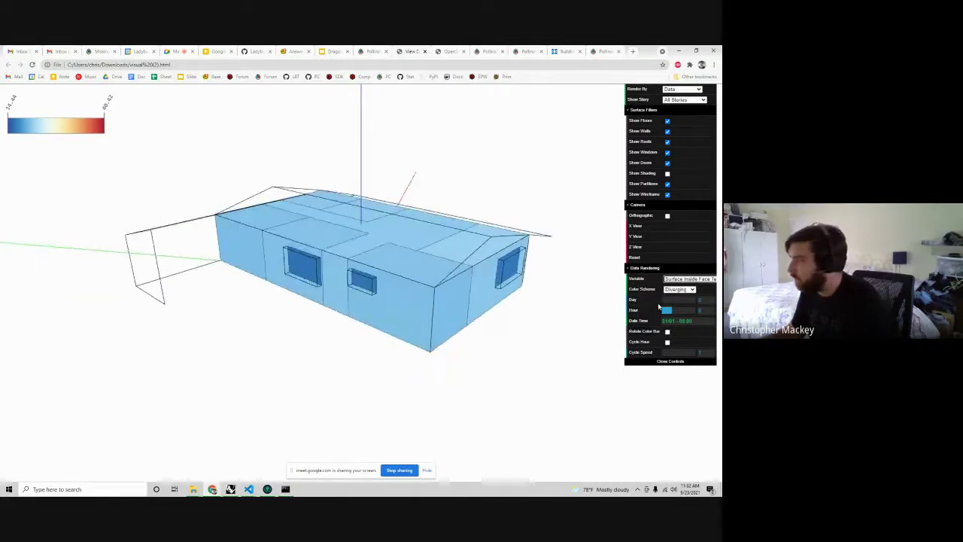
pyautogui.moveTo(658, 300)
pyautogui.mouseDown()
pyautogui.moveTo(685, 310)
pyautogui.moveTo(672, 309)
pyautogui.mouseUp()
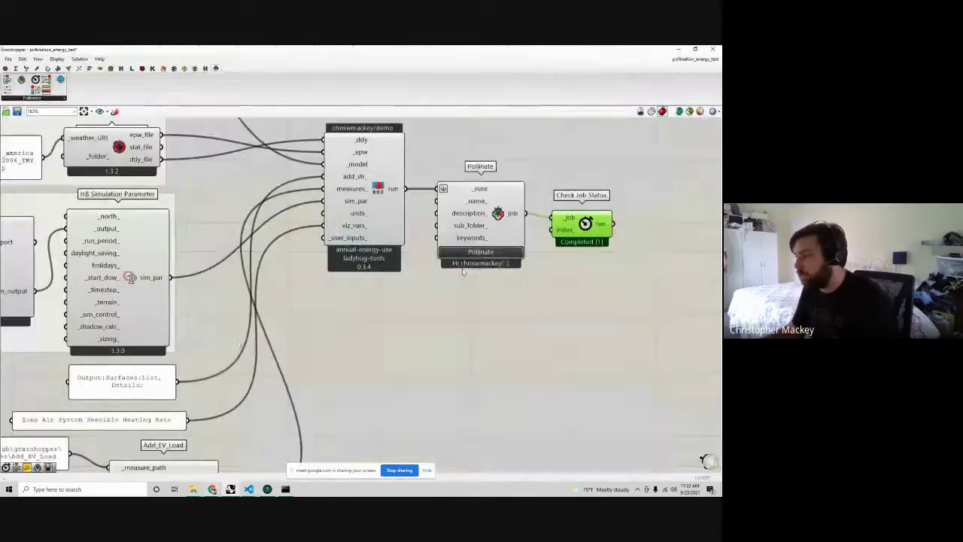
# Review the Zone Air System Sensible Heating Rate panel feeding viz_vars in Grasshopper, and return to the 3D data view
pyautogui.hotkey('alt', 'Tab')
pyautogui.moveTo(238, 344); pyautogui.dragTo(301, 302, button='right')
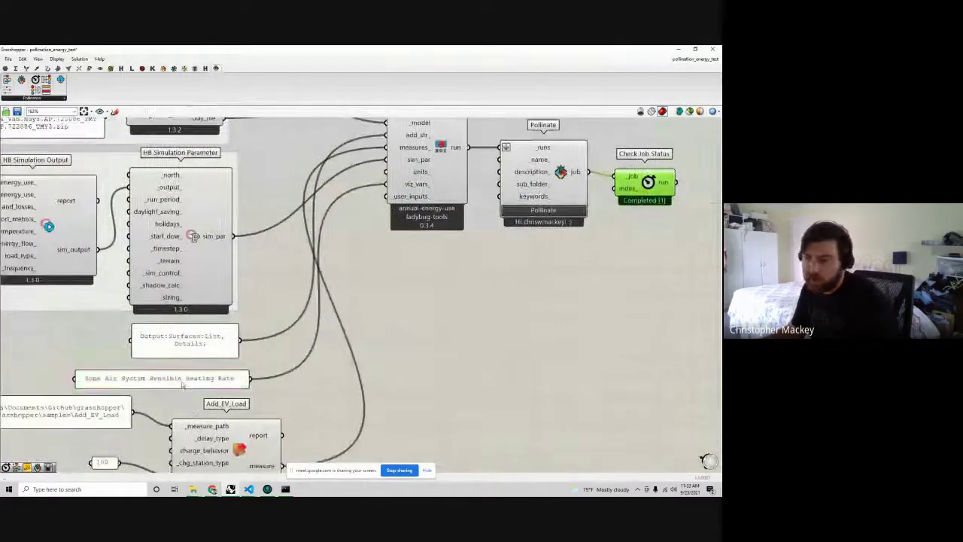
pyautogui.click(181, 383)
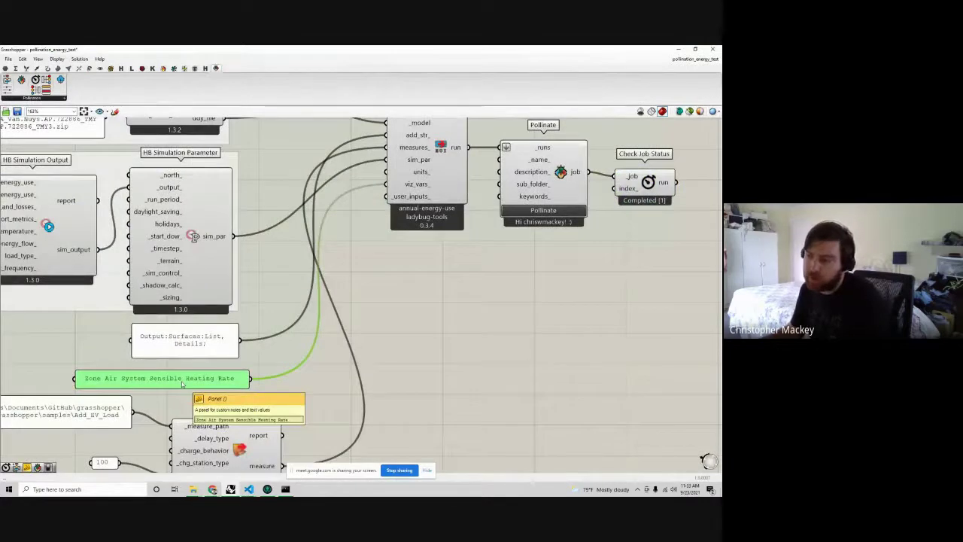
pyautogui.scroll(-3, 181, 383)
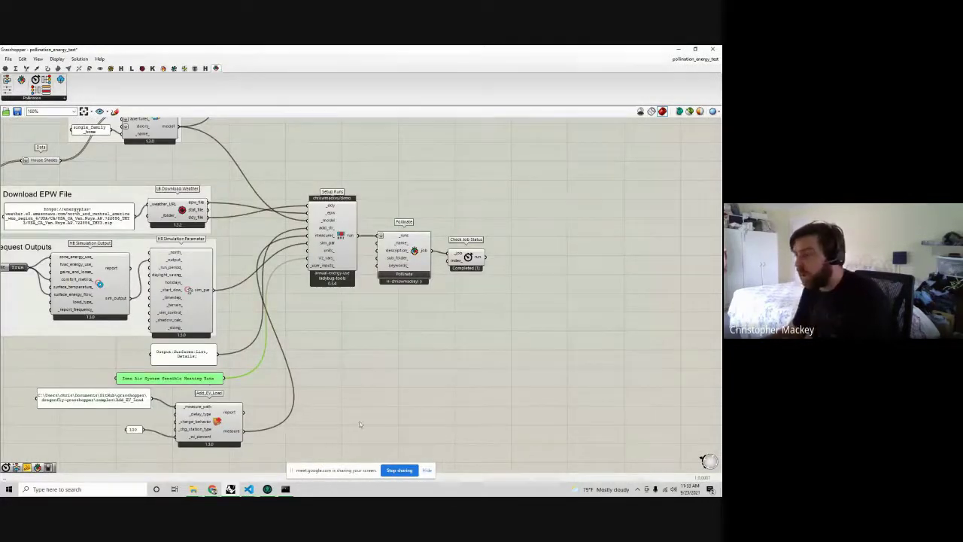
pyautogui.moveTo(212, 490)
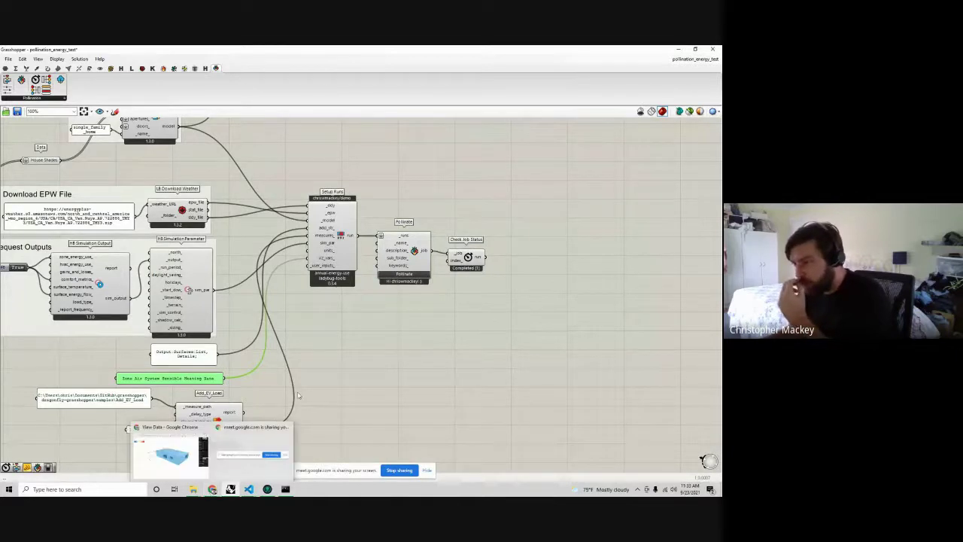
pyautogui.click(186, 460)
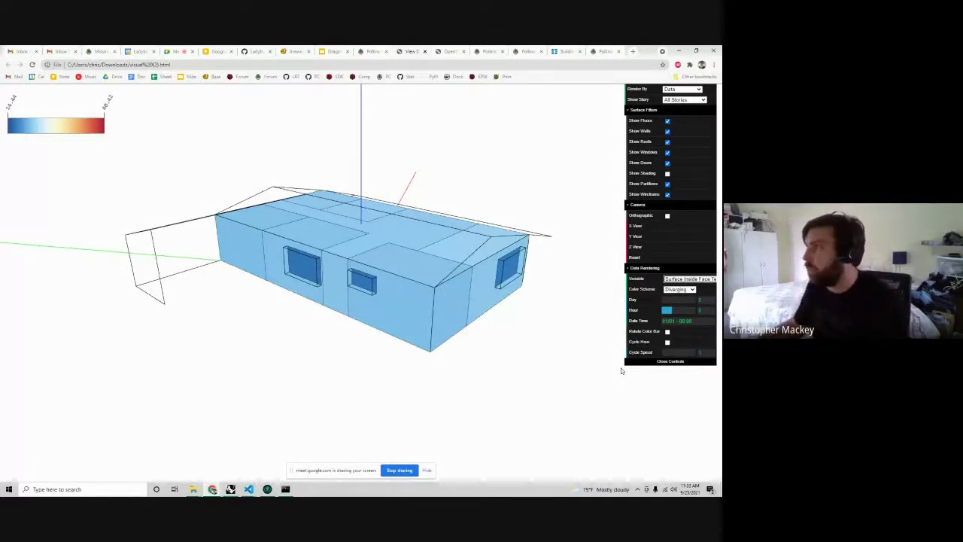
# View the finished run's Debug page on Pollination, and show the Workflows for Large Models slide of the Dragonfly presentation
pyautogui.click(372, 51)
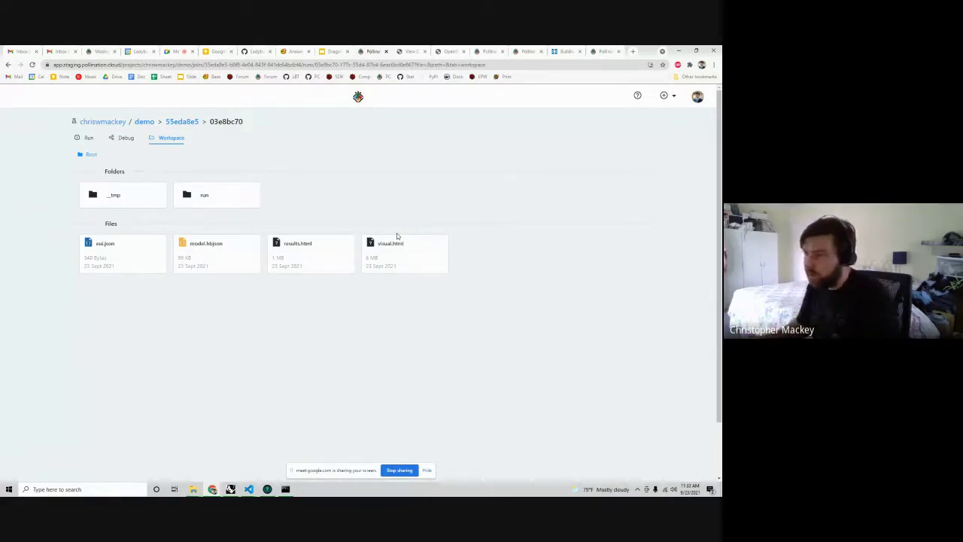
pyautogui.click(123, 139)
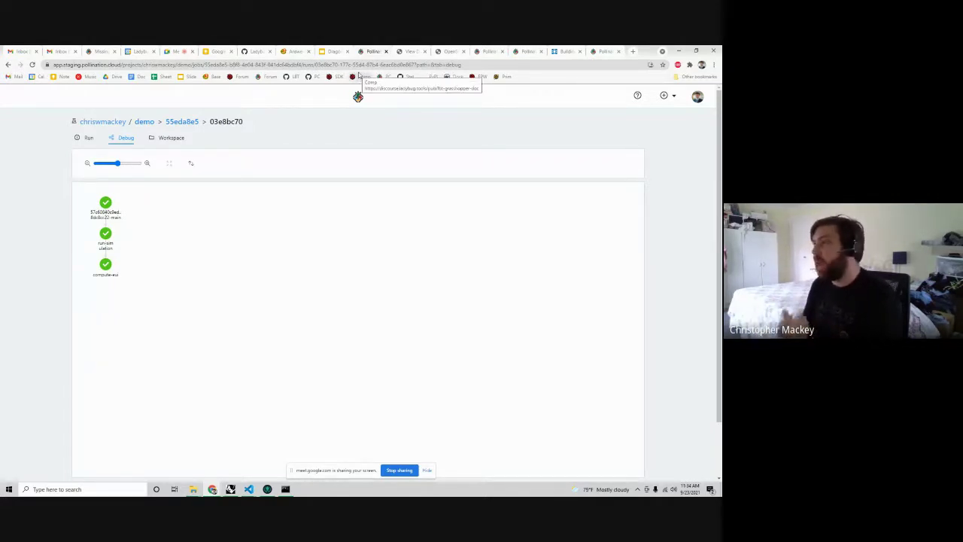
pyautogui.click(329, 51)
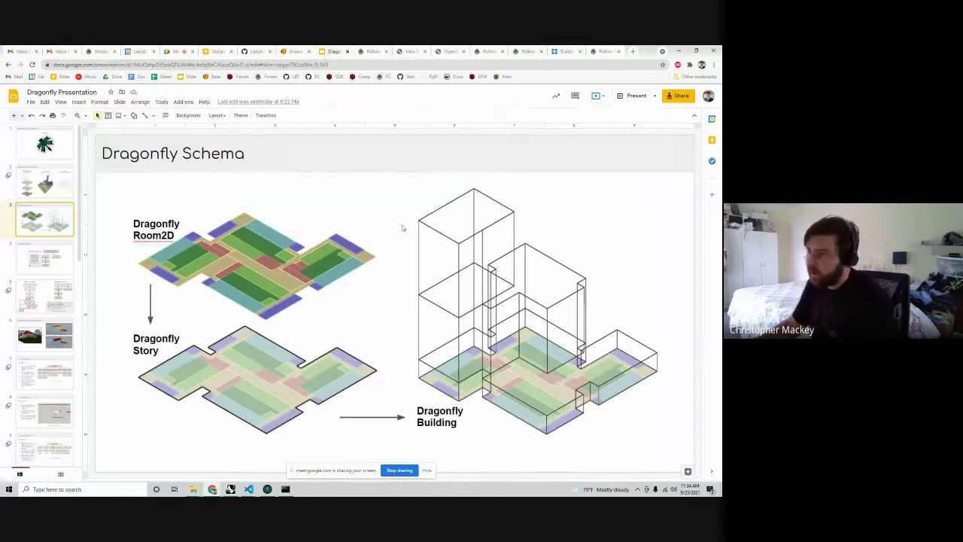
pyautogui.click(68, 151)
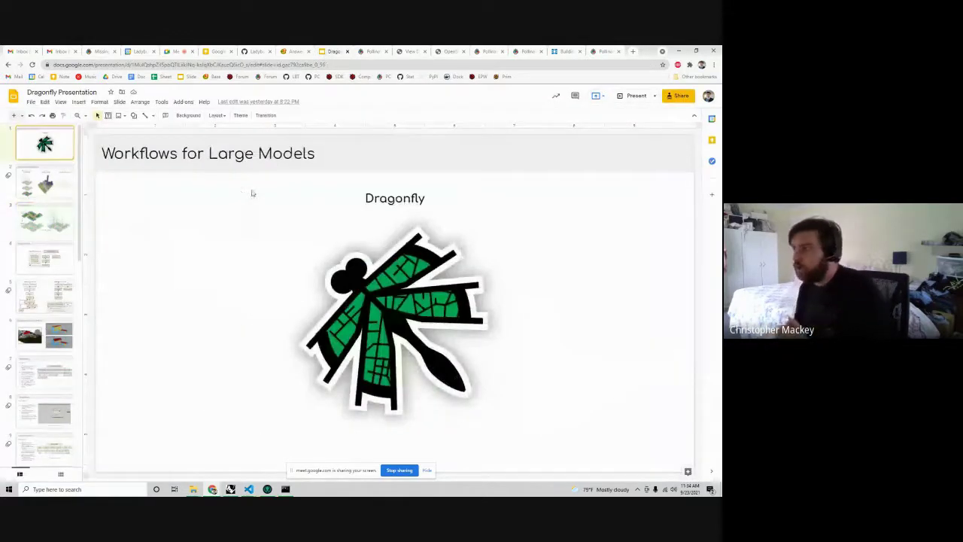
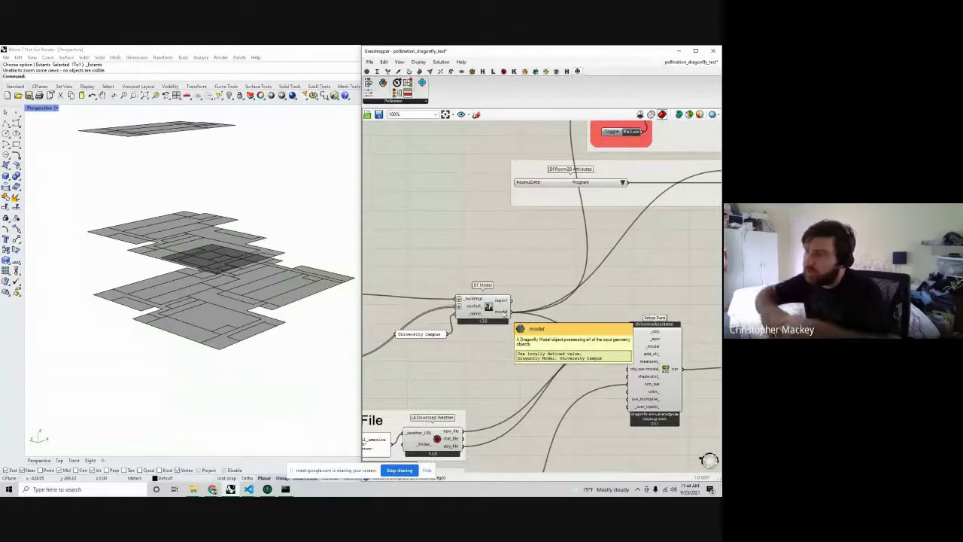
# Turn off the viewport preview of the DF Model component in the pollination_dragonfly_test definition
pyautogui.moveTo(590, 428); pyautogui.dragTo(406, 362, button='right')
pyautogui.click(462, 308)
pyautogui.moveTo(467, 310); pyautogui.dragTo(489, 315, button='right')
pyautogui.scroll(-3, 491, 319)
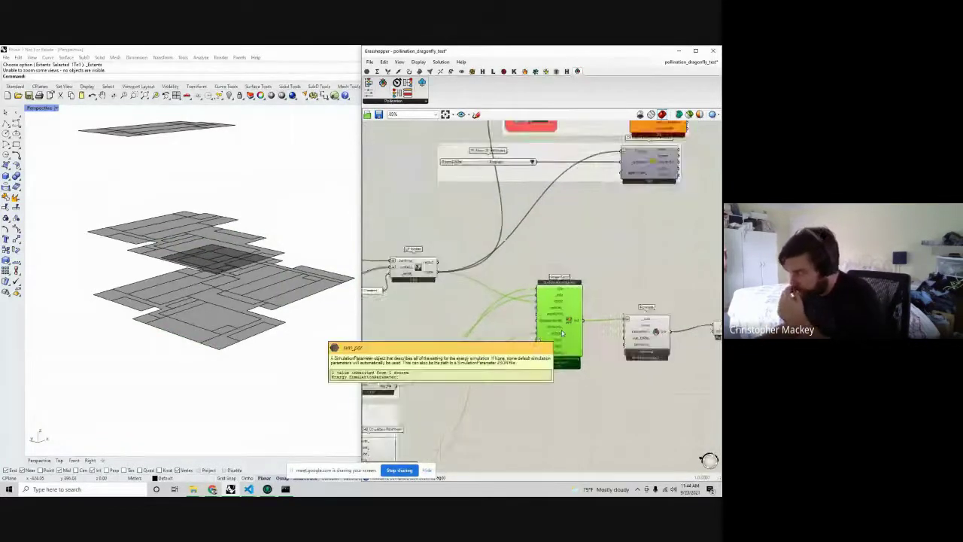
pyautogui.scroll(-3, 531, 277)
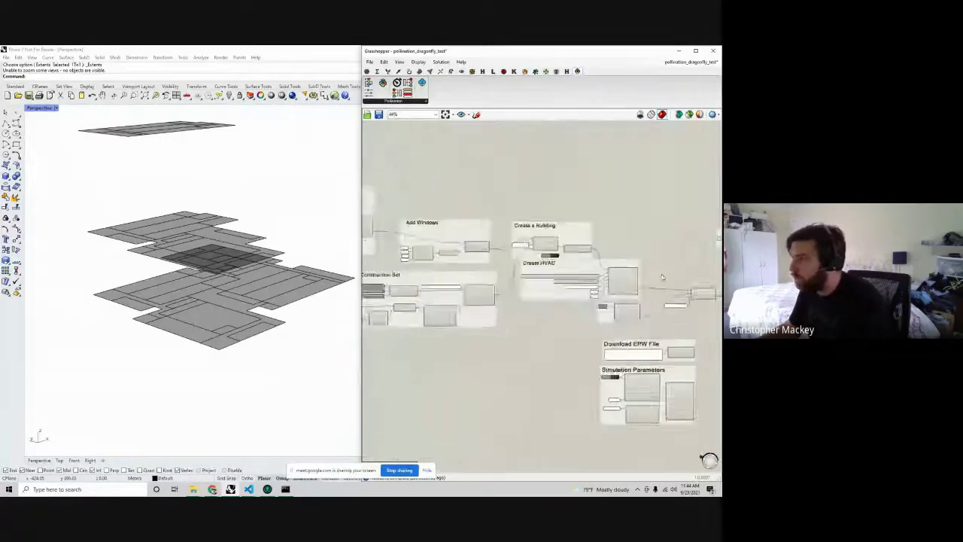
pyautogui.click(466, 309)
pyautogui.rightClick(466, 309)
pyautogui.click(462, 185)
# Turn on the preview of the DF Color Room2D Attributes component and inspect the building's rooms colored by program in Rhino
pyautogui.scroll(5, 598, 206)
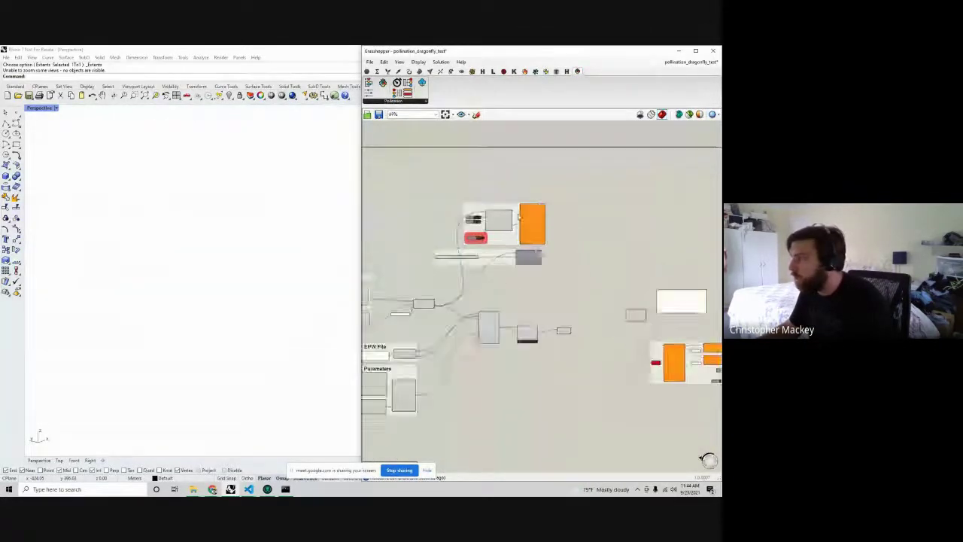
pyautogui.click(590, 275)
pyautogui.rightClick(653, 250)
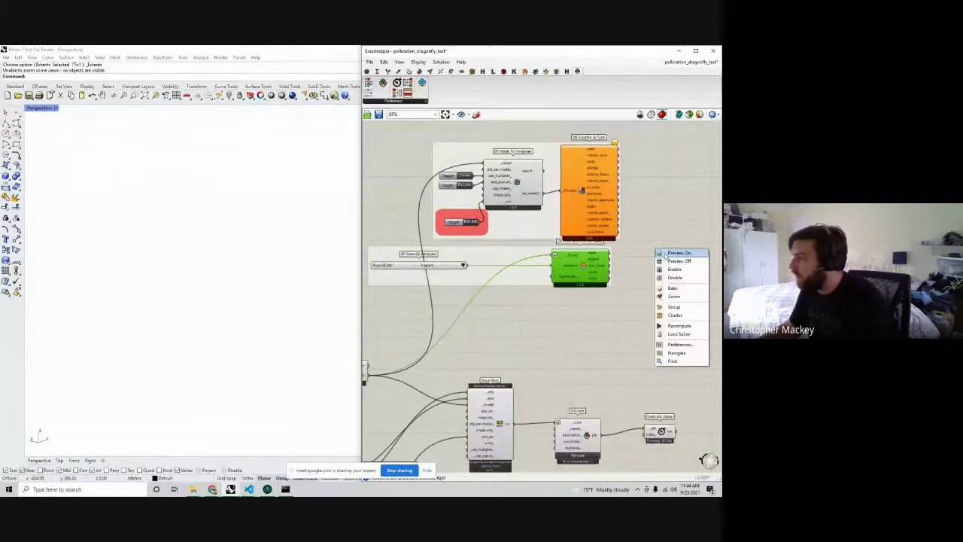
pyautogui.click(665, 264)
pyautogui.moveTo(180, 330); pyautogui.dragTo(226, 407, button='right')
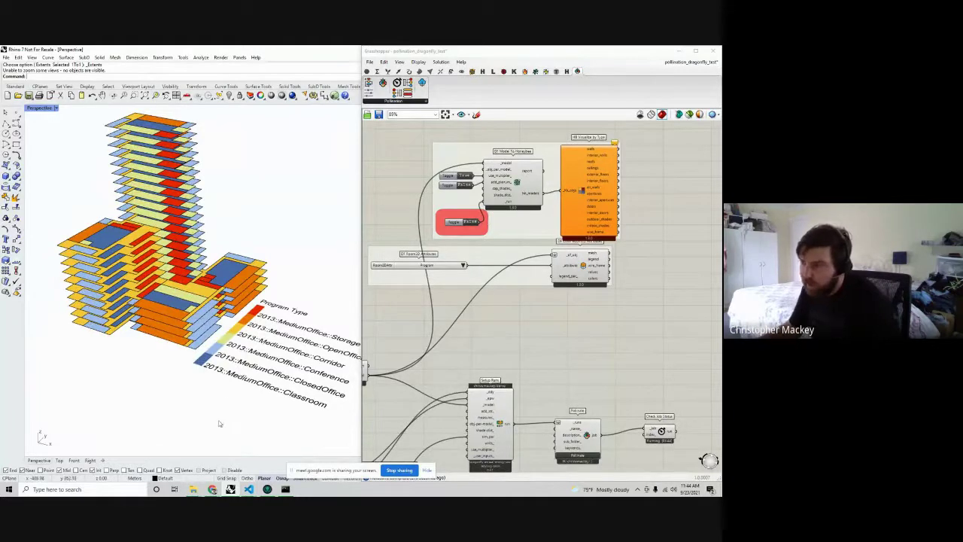
pyautogui.moveTo(181, 359); pyautogui.dragTo(179, 308, button='right')
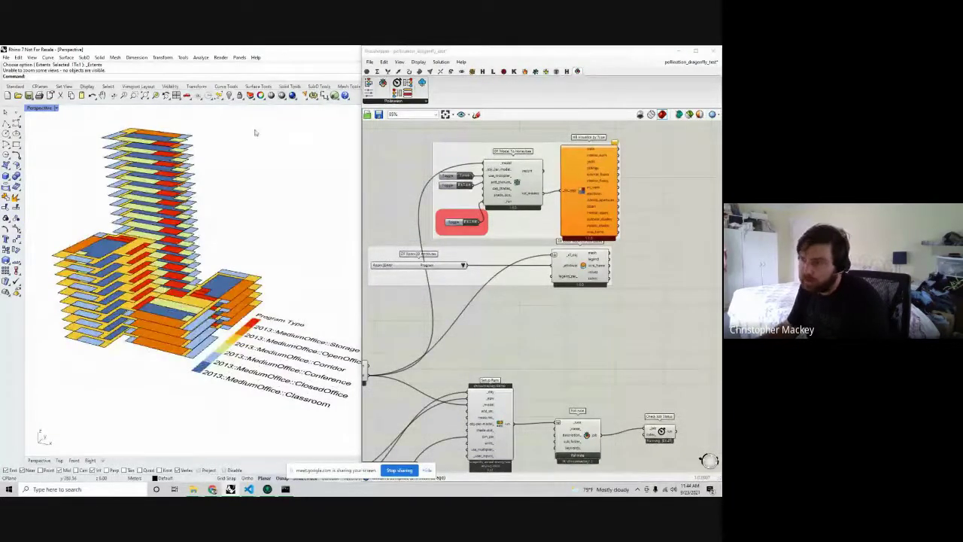
pyautogui.moveTo(255, 260); pyautogui.dragTo(226, 323, button='right')
pyautogui.middleClick(225, 324)
# Move the DF Room2D Attributes list closer to the coloring component, and color the rooms by People per Area and by Lighting per Area
pyautogui.moveTo(417, 273); pyautogui.dragTo(447, 277)
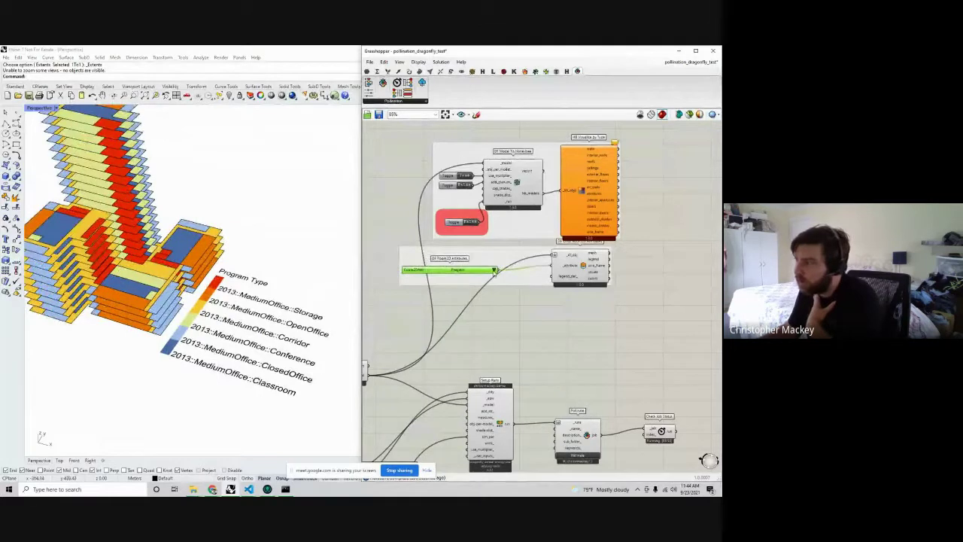
pyautogui.click(494, 270)
pyautogui.click(519, 269)
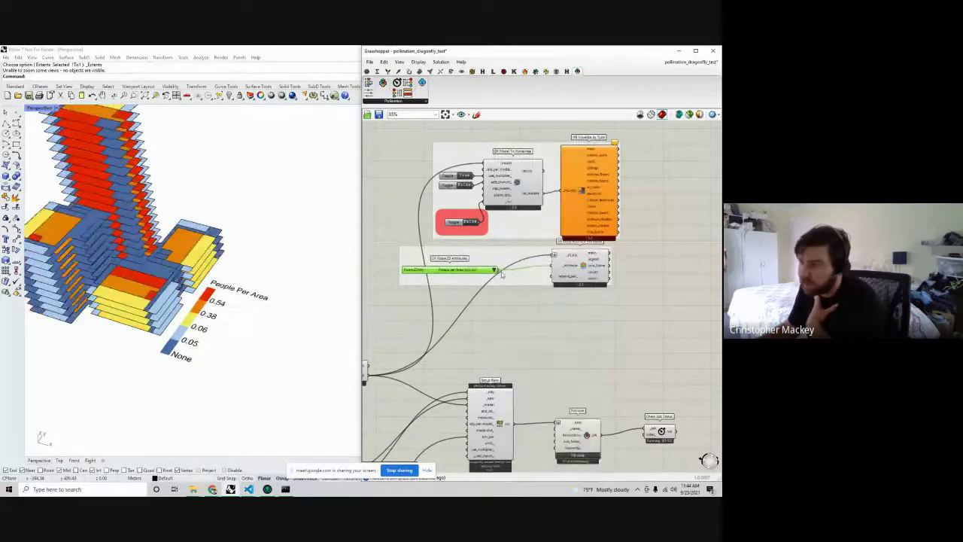
pyautogui.click(495, 270)
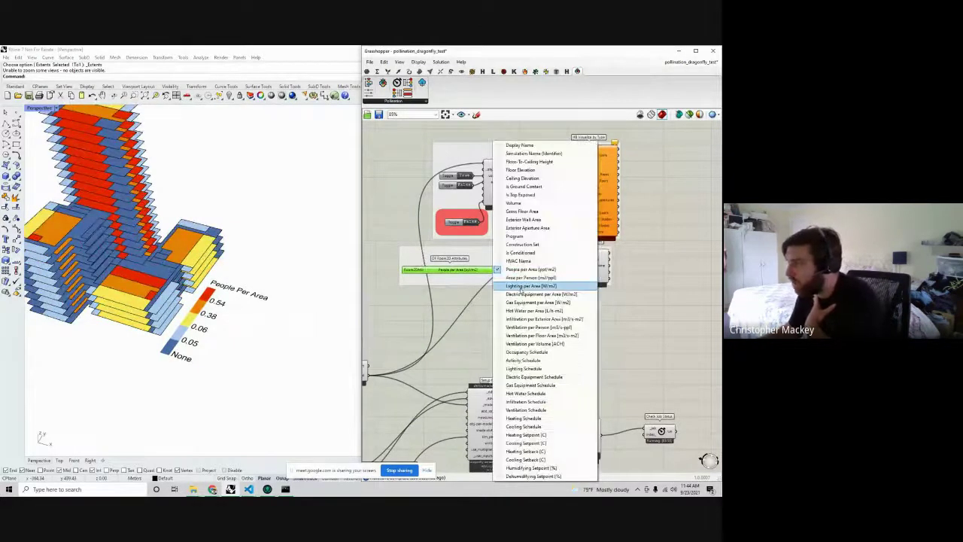
pyautogui.click(514, 284)
# Color the rooms by Is Conditioned to inspect the whole building, and set the room attribute back to Program
pyautogui.click(495, 270)
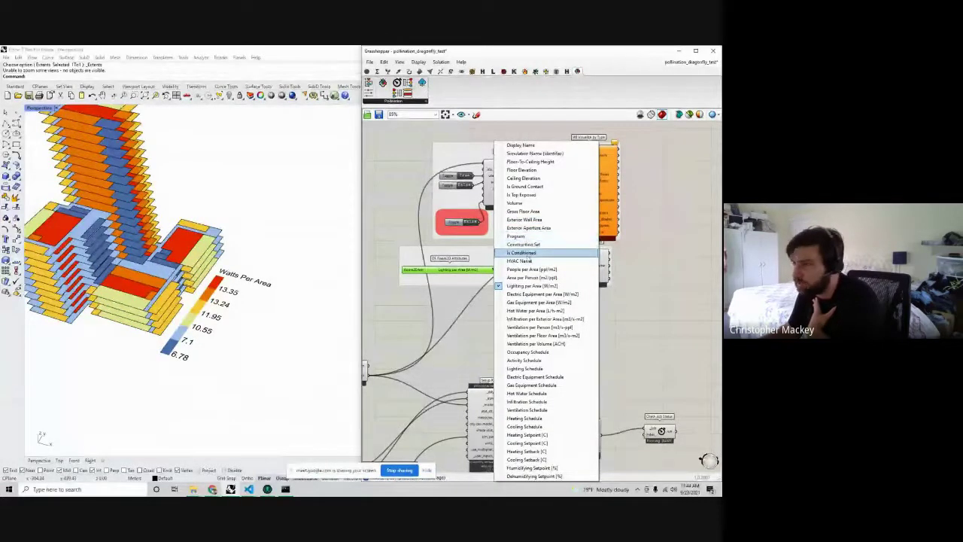
pyautogui.click(529, 254)
pyautogui.keyDown('shift'); pyautogui.moveTo(144, 303); pyautogui.dragTo(240, 303, button='right'); pyautogui.keyUp('shift')
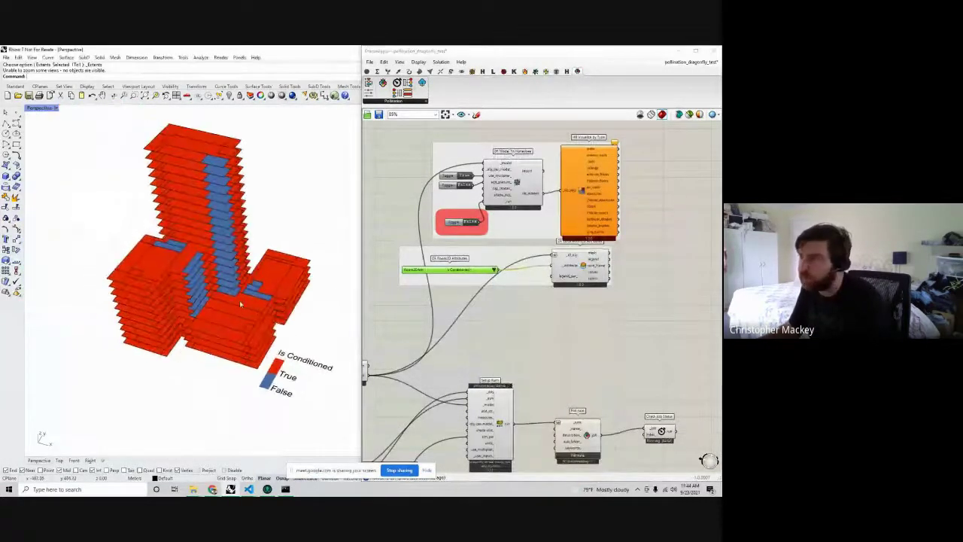
pyautogui.click(494, 269)
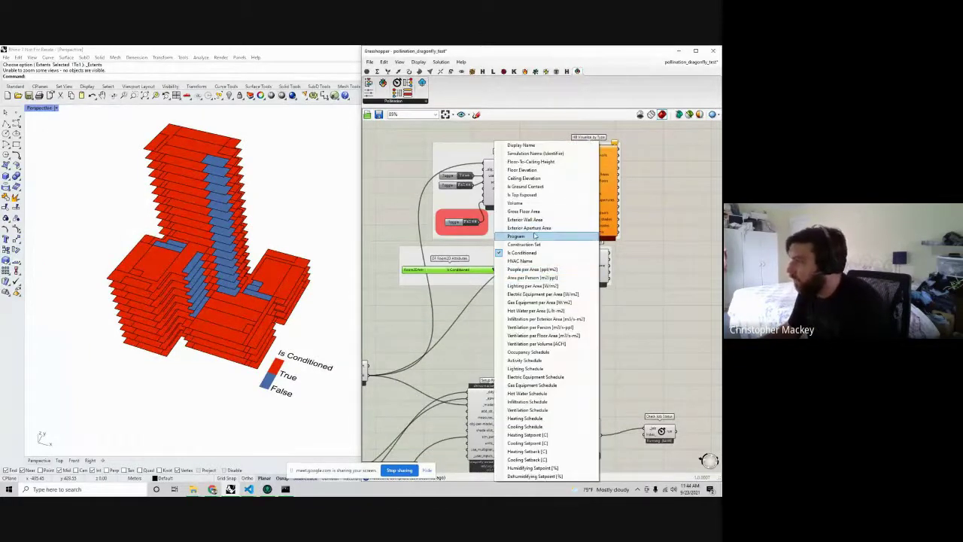
pyautogui.press('Escape')
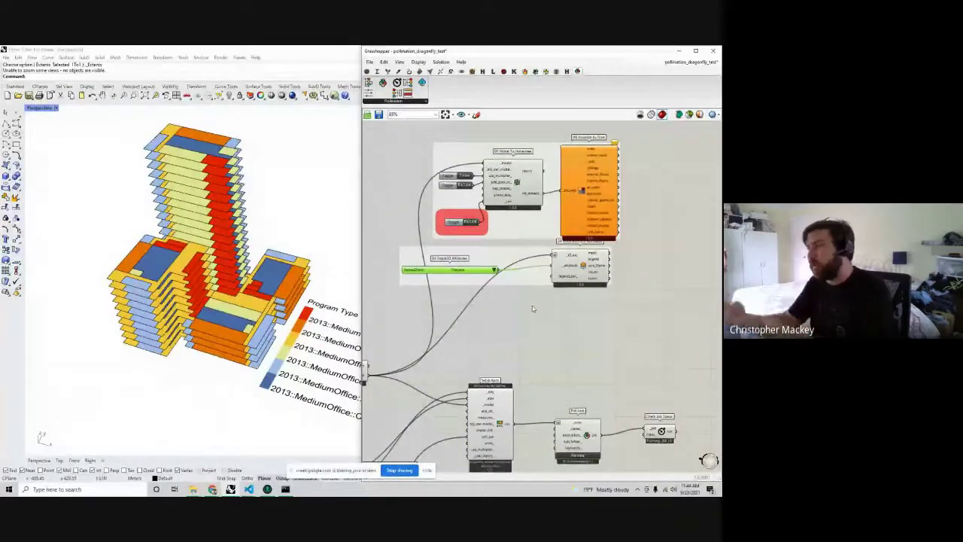
# Turn off the preview of the DF Color Room2D Attributes component
pyautogui.click(575, 275)
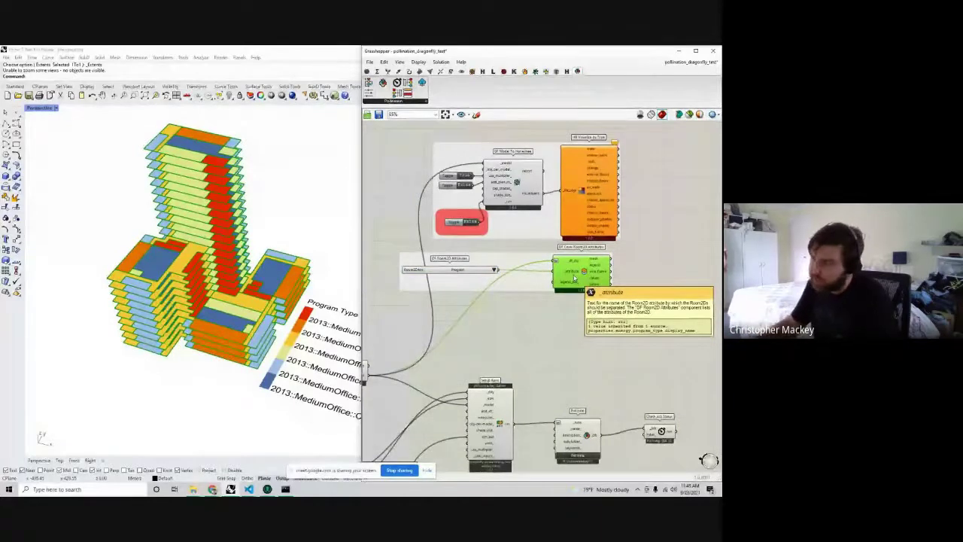
pyautogui.rightClick(658, 265)
pyautogui.click(665, 276)
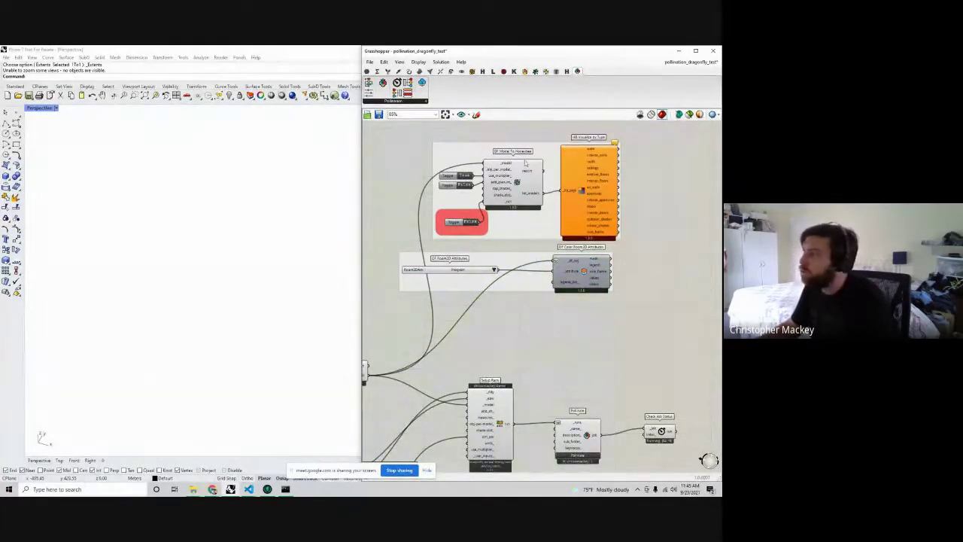
# Run DF Model To Honeybee by setting its _run toggle to True, and inspect the translated stories in the Rhino viewport
pyautogui.scroll(2, 501, 162)
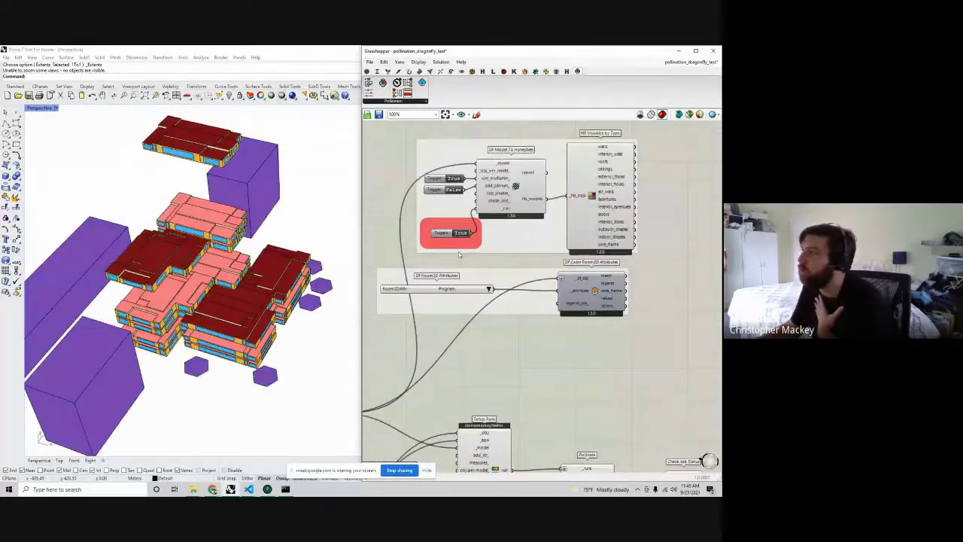
pyautogui.moveTo(266, 383); pyautogui.dragTo(283, 368, button='right')
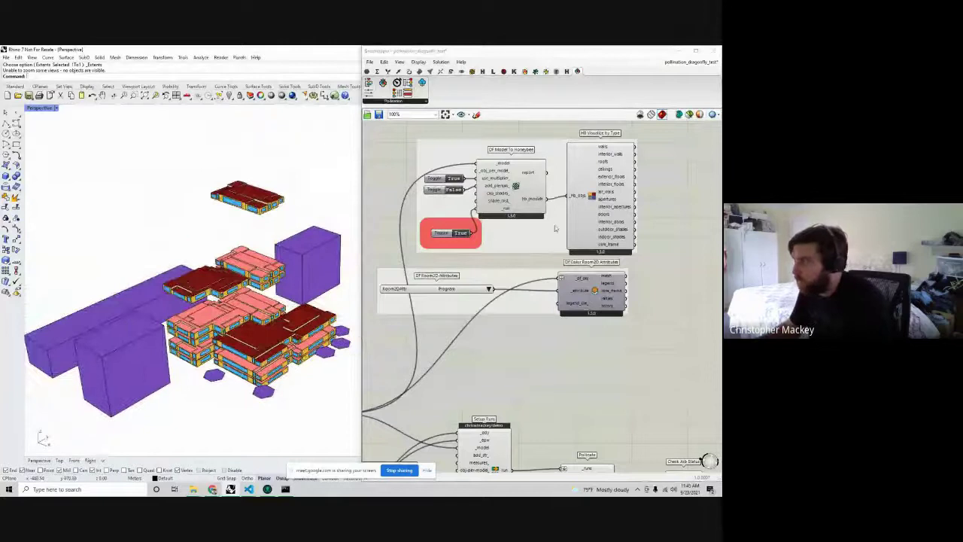
pyautogui.moveTo(241, 260); pyautogui.dragTo(151, 289, button='right')
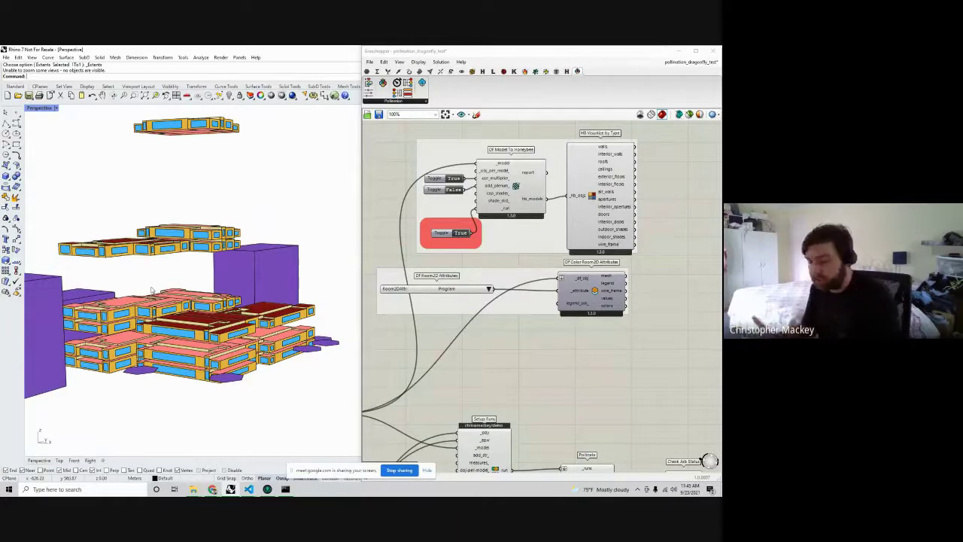
pyautogui.moveTo(168, 348); pyautogui.dragTo(214, 331, button='right')
pyautogui.scroll(3, 241, 361)
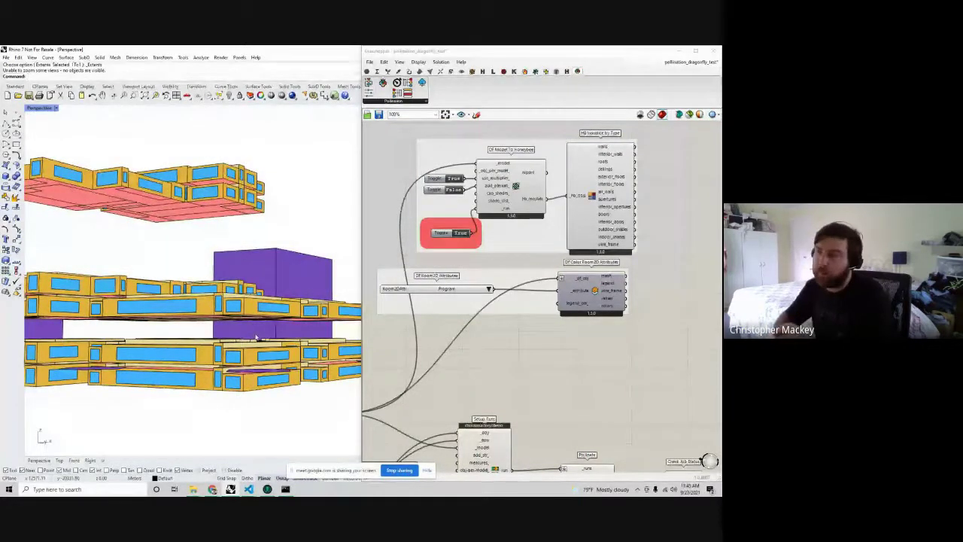
# Set the use_multiplier_ toggle of DF Model To Honeybee to False and inspect the building's individual stories up close
pyautogui.scroll(1, 500, 155)
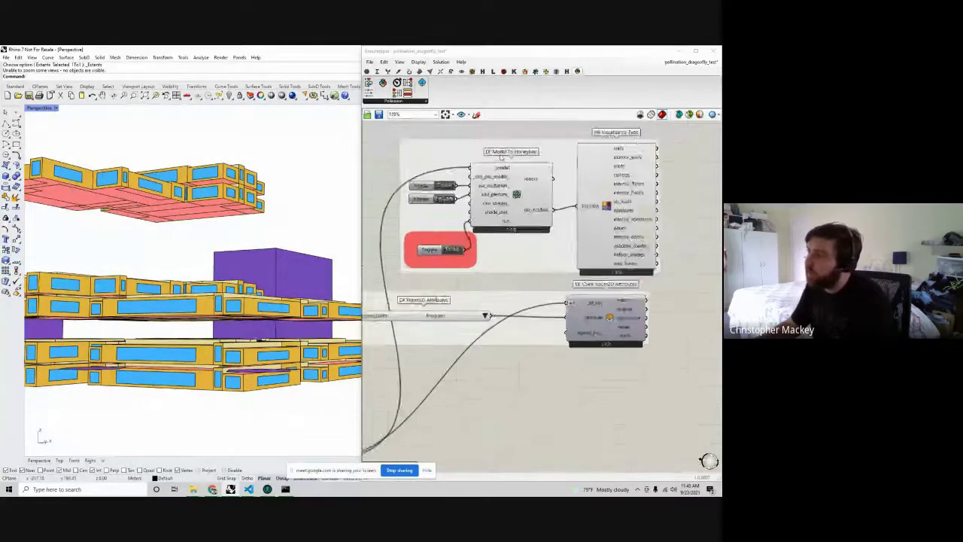
pyautogui.scroll(3, 500, 156)
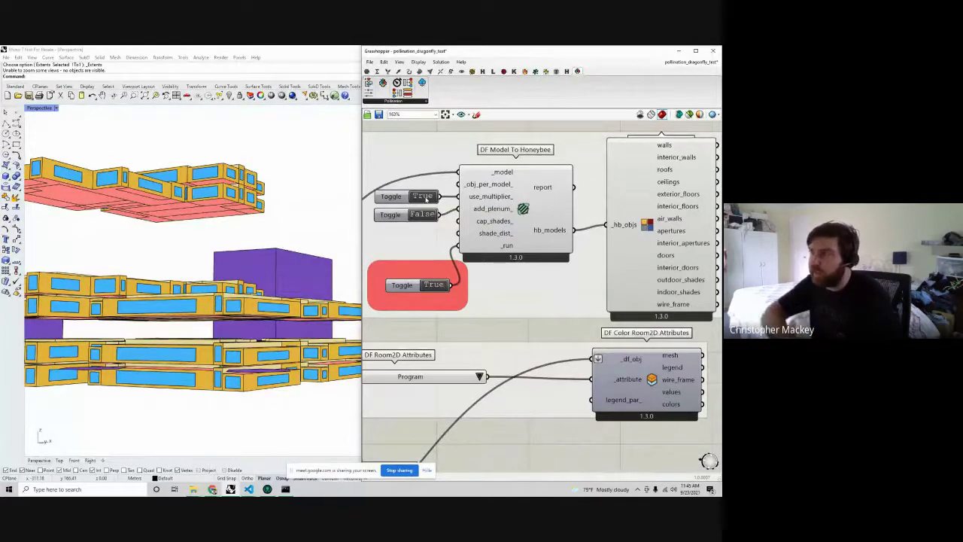
pyautogui.doubleClick(424, 196)
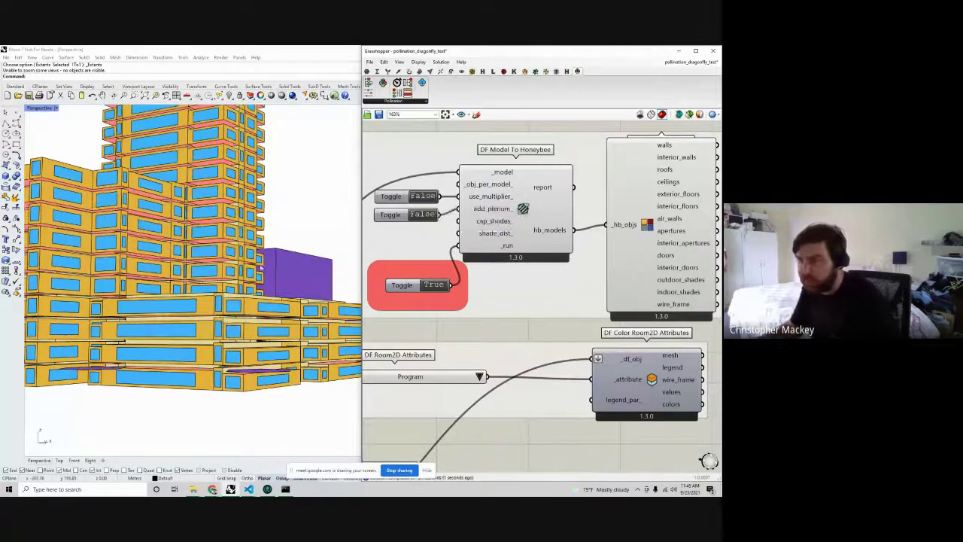
pyautogui.scroll(-3, 260, 268)
pyautogui.moveTo(261, 268); pyautogui.dragTo(260, 324, button='right')
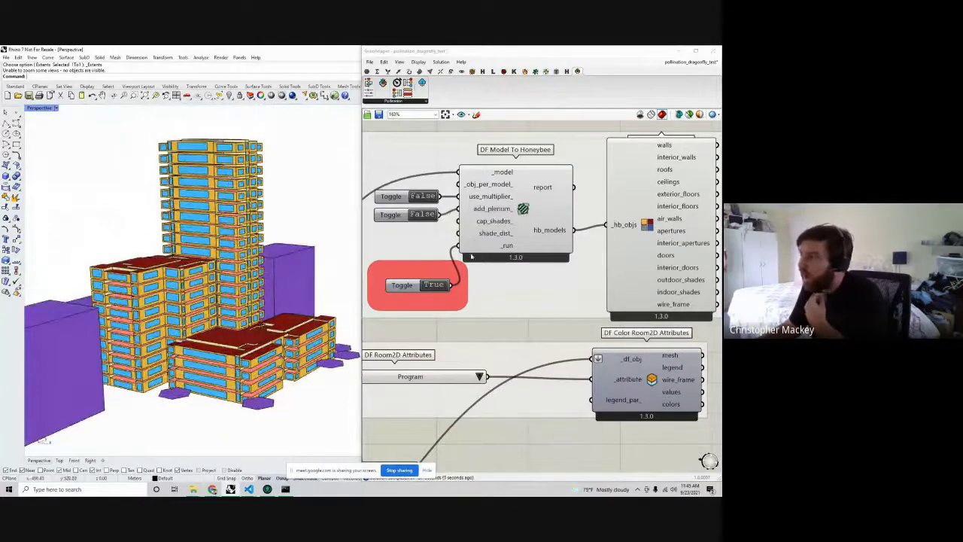
pyautogui.scroll(5, 259, 350)
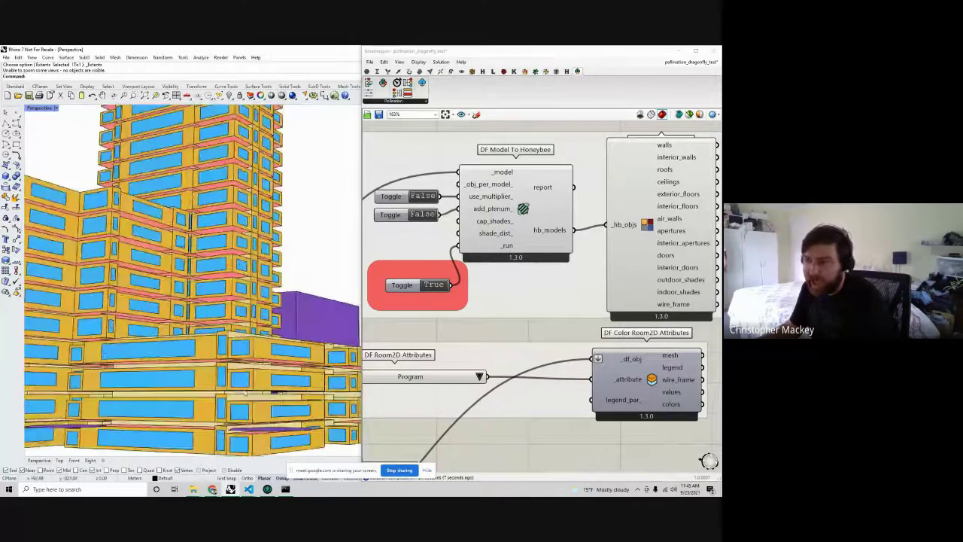
pyautogui.scroll(3, 264, 370)
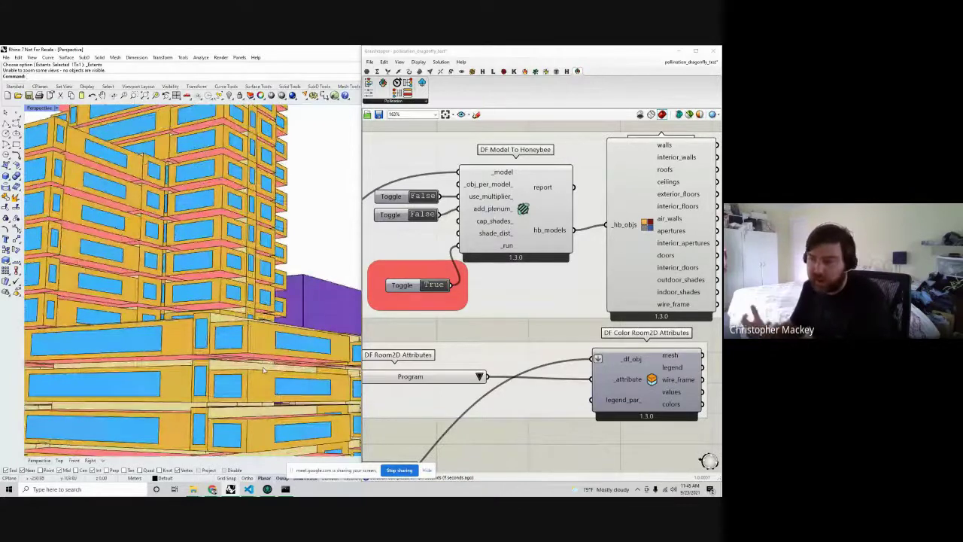
# Set the add_plenum_ toggle of DF Model To Honeybee to True and inspect the facade and the whole building
pyautogui.scroll(-6, 264, 369)
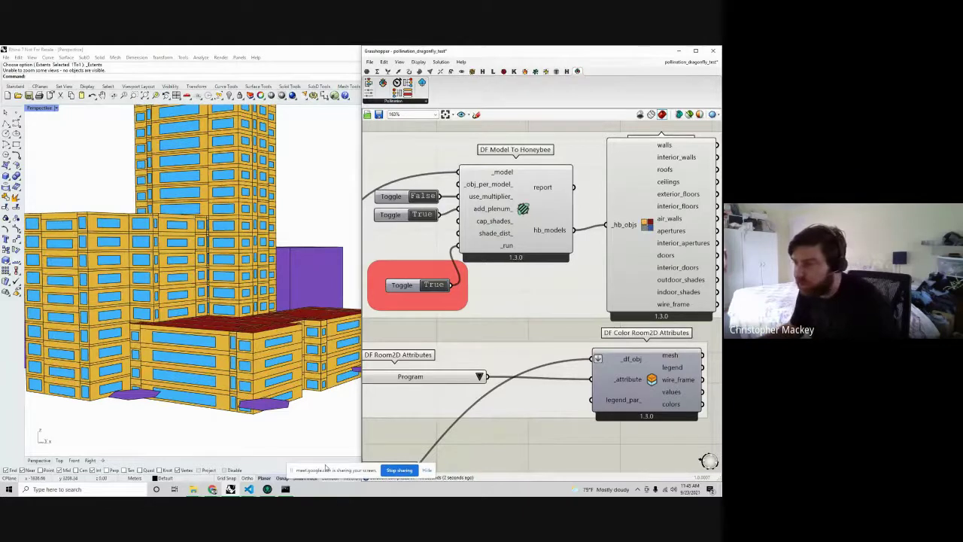
pyautogui.scroll(5, 216, 277)
pyautogui.scroll(-8, 216, 278)
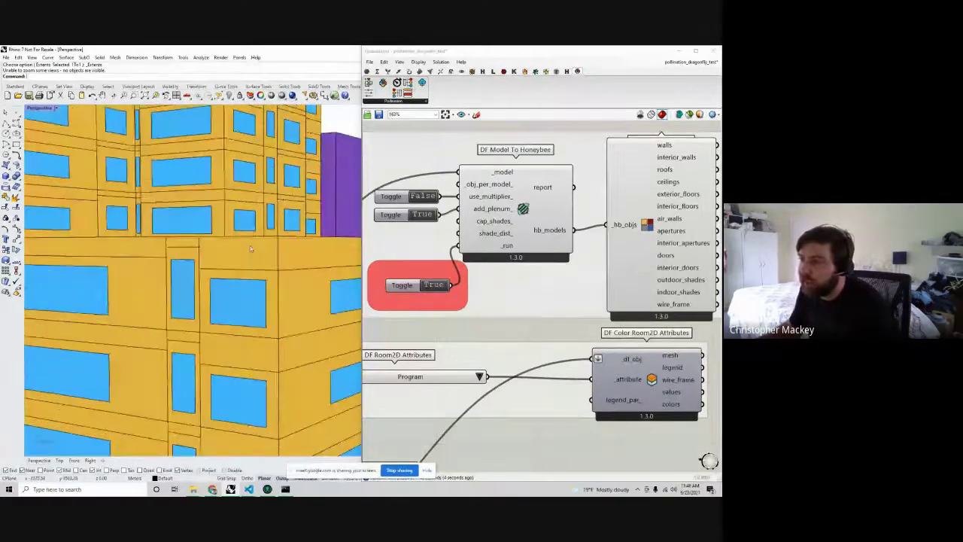
pyautogui.moveTo(218, 219); pyautogui.dragTo(248, 300, button='right')
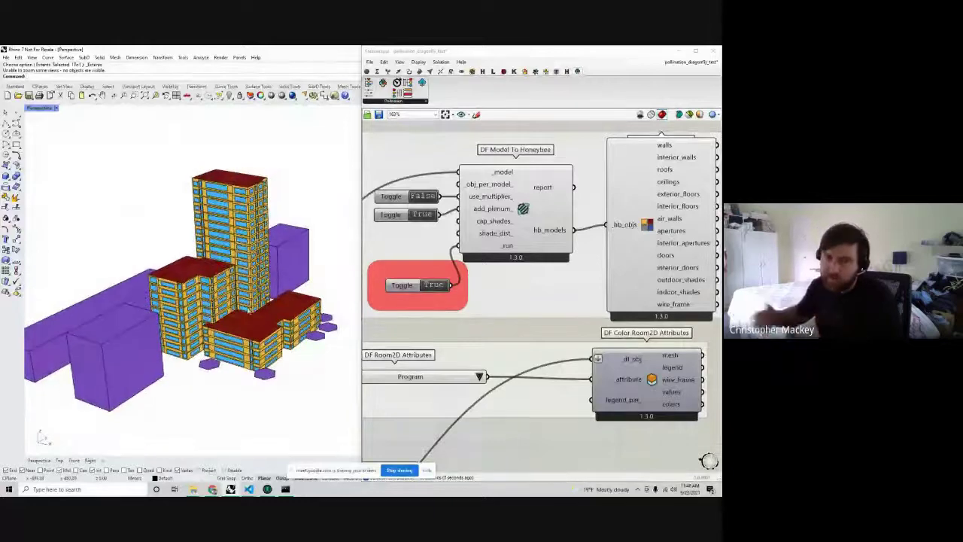
# Open the running campus job on Pollination Cloud from the Check Job Status component
pyautogui.click(426, 332)
pyautogui.scroll(-5, 426, 332)
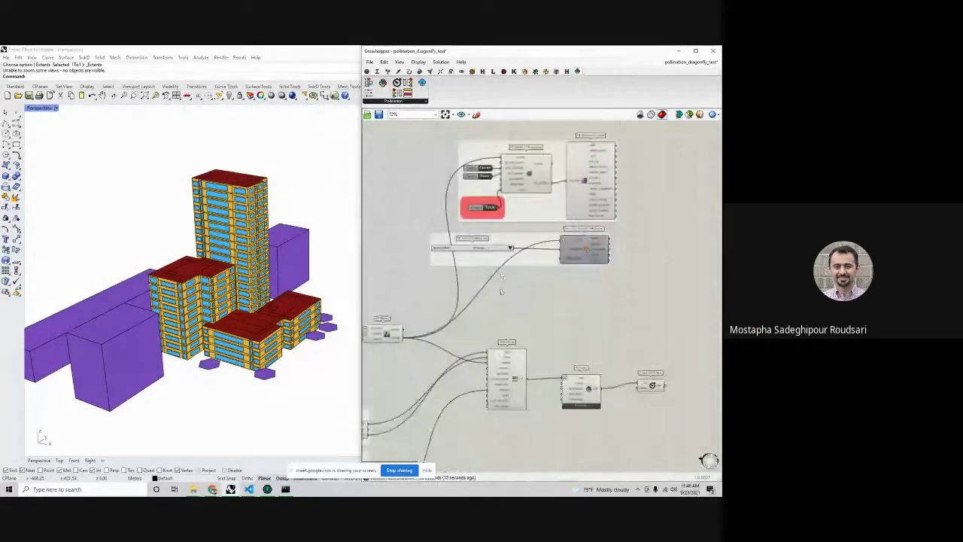
pyautogui.moveTo(522, 453); pyautogui.dragTo(523, 390, button='right')
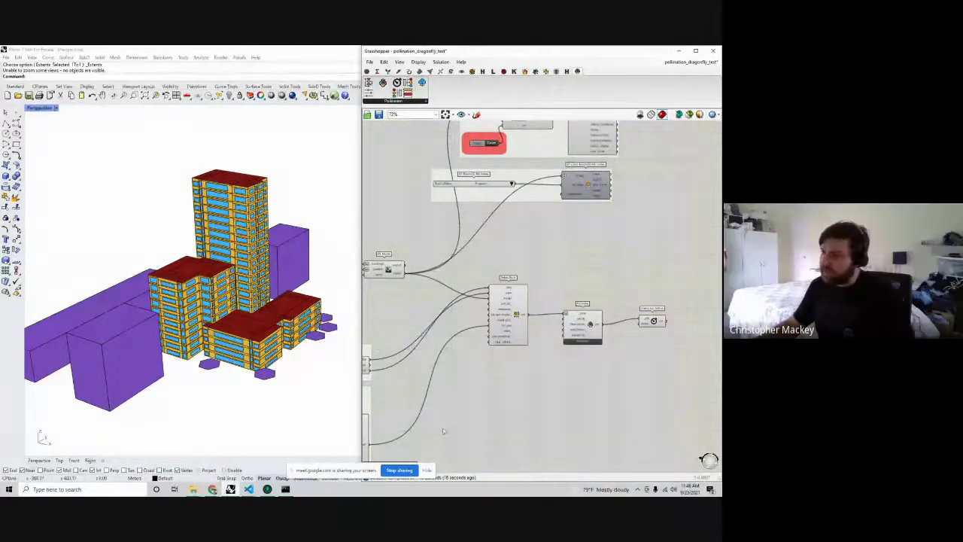
pyautogui.moveTo(646, 354); pyautogui.dragTo(581, 348, button='right')
pyautogui.rightClick(593, 313)
pyautogui.press('Escape')
pyautogui.scroll(2, 594, 317)
pyautogui.rightClick(595, 315)
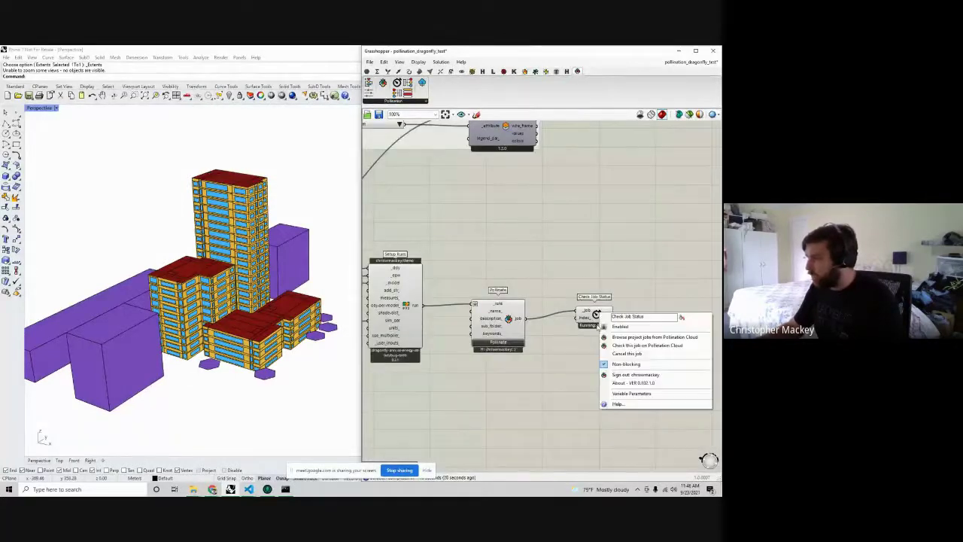
pyautogui.click(629, 346)
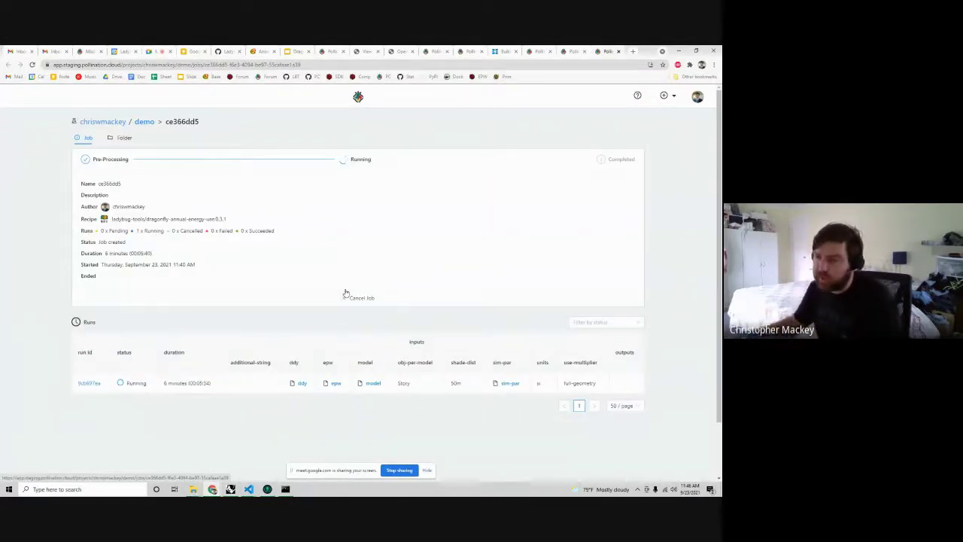
# Open the job's run on Pollination Cloud and examine its debug graph of parallel story simulations
pyautogui.click(89, 384)
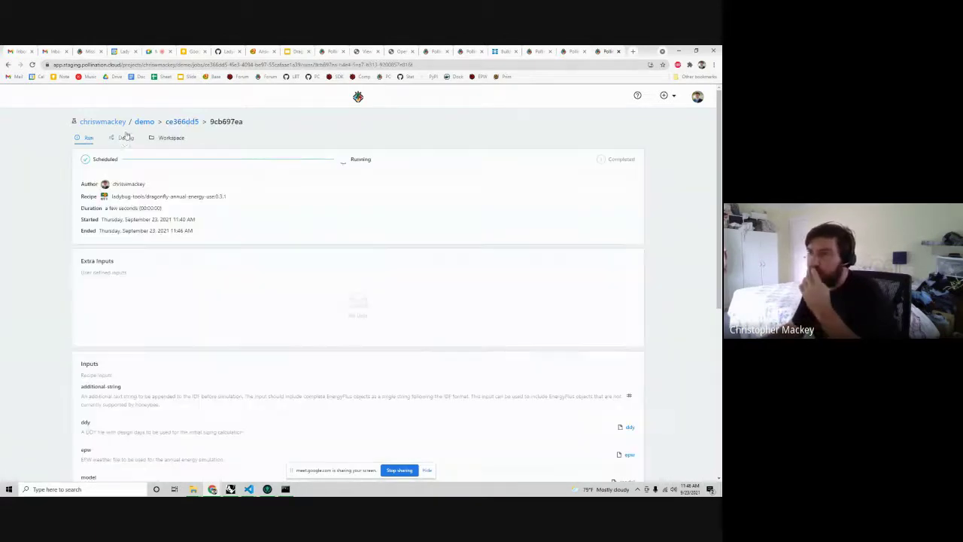
pyautogui.click(124, 137)
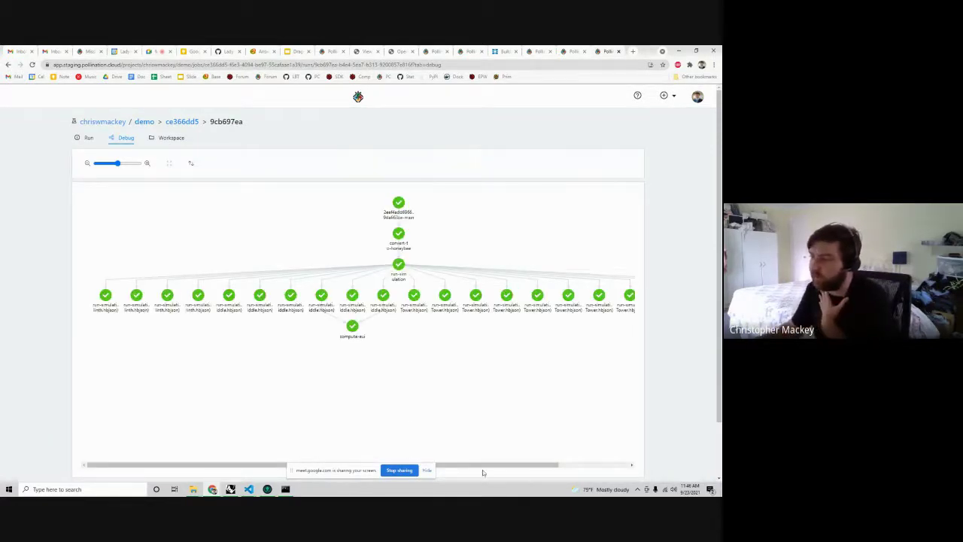
pyautogui.moveTo(481, 466)
pyautogui.mouseDown()
pyautogui.moveTo(576, 466)
pyautogui.moveTo(464, 464)
pyautogui.mouseUp()
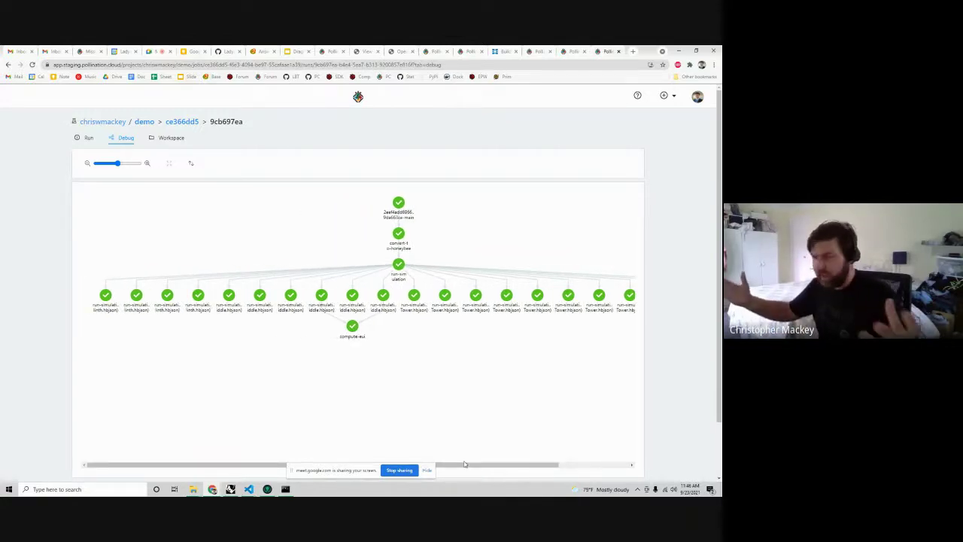
pyautogui.click(680, 49)
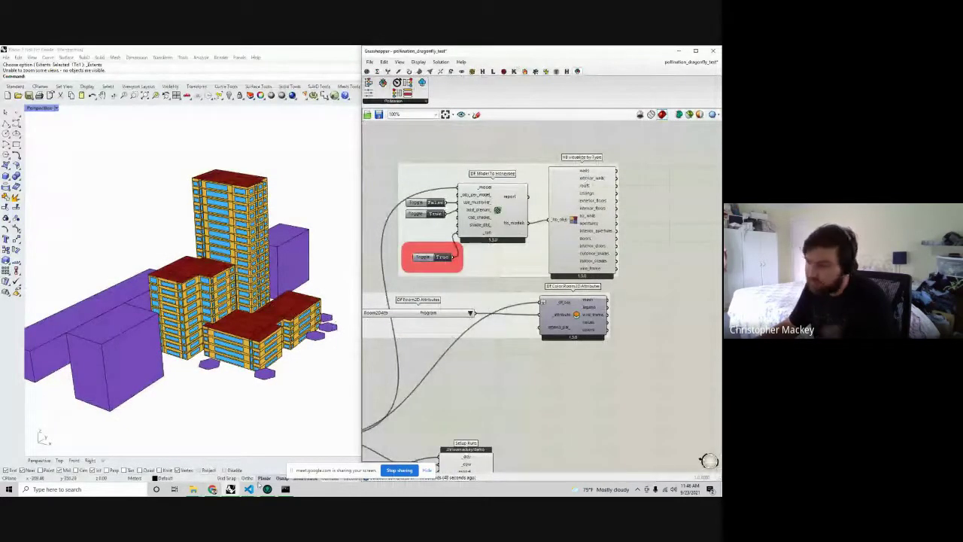
pyautogui.moveTo(212, 488)
pyautogui.click(248, 444)
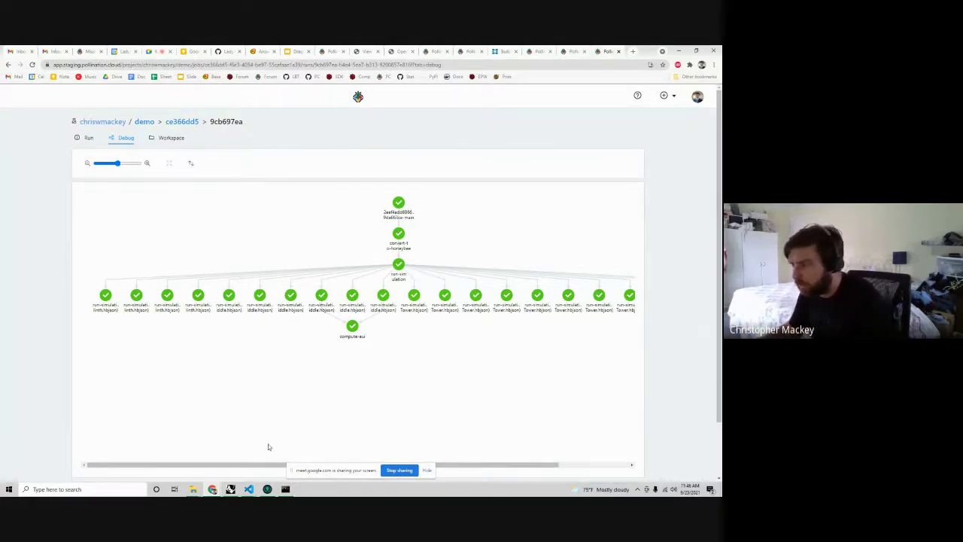
pyautogui.moveTo(243, 466); pyautogui.dragTo(207, 476)
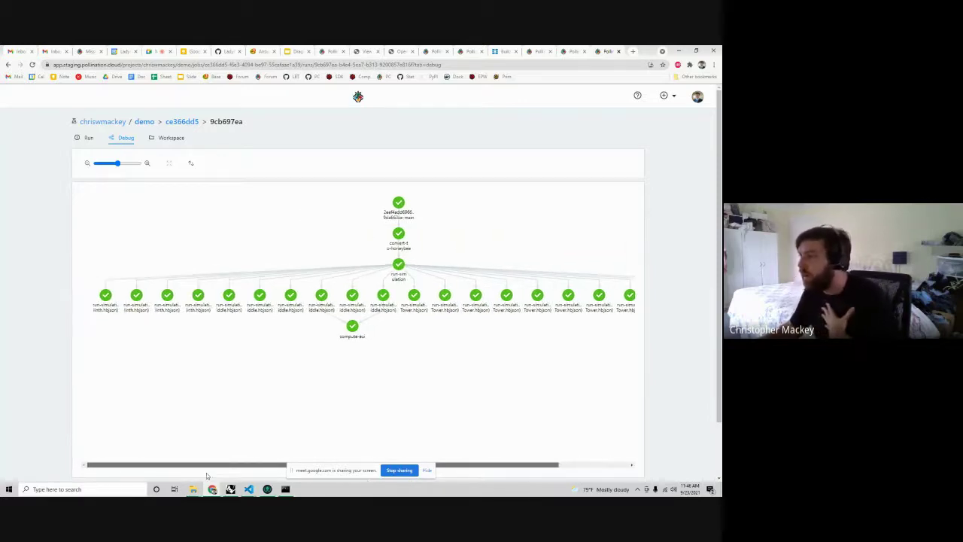
# Review the energy use results in eui.json from the run's workspace, close the file and return to Grasshopper
pyautogui.click(167, 140)
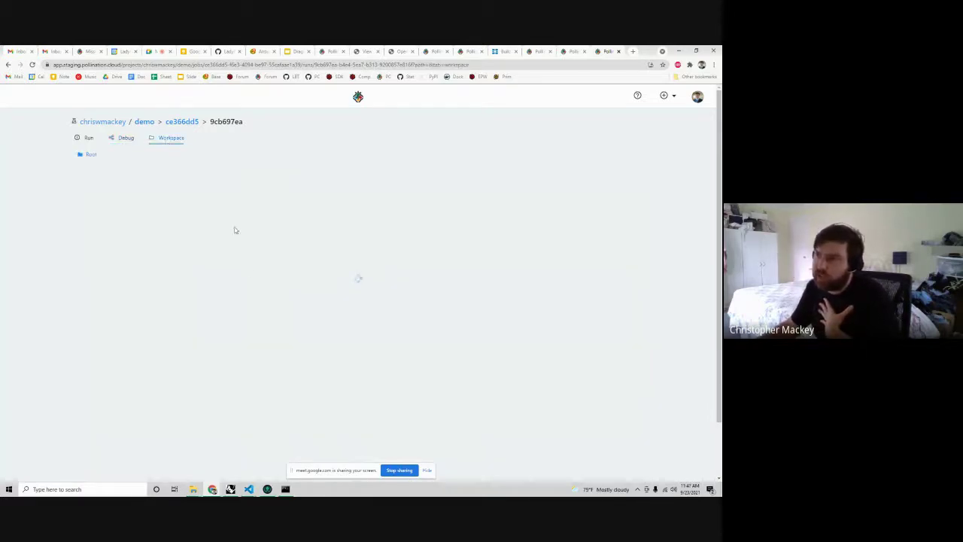
pyautogui.click(127, 249)
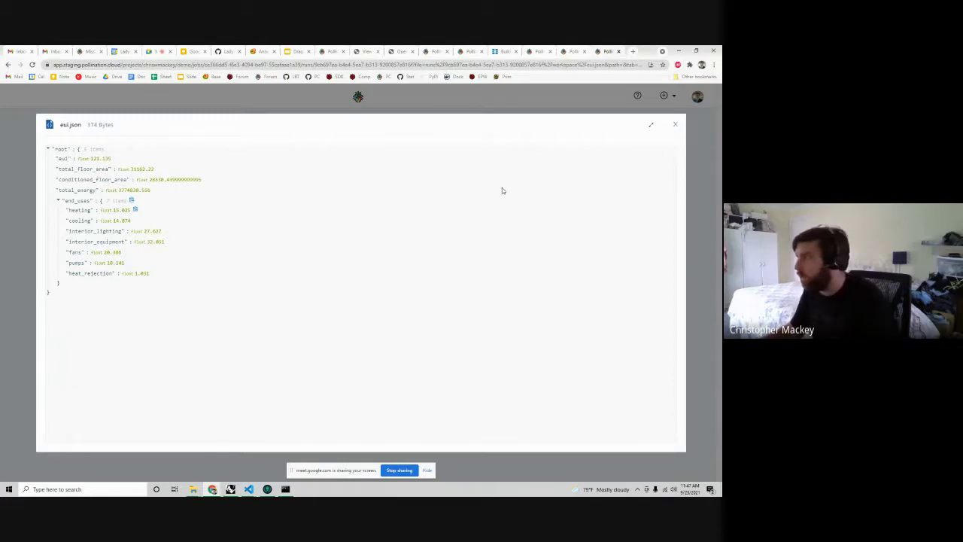
pyautogui.click(676, 128)
pyautogui.hotkey('alt', 'Tab')
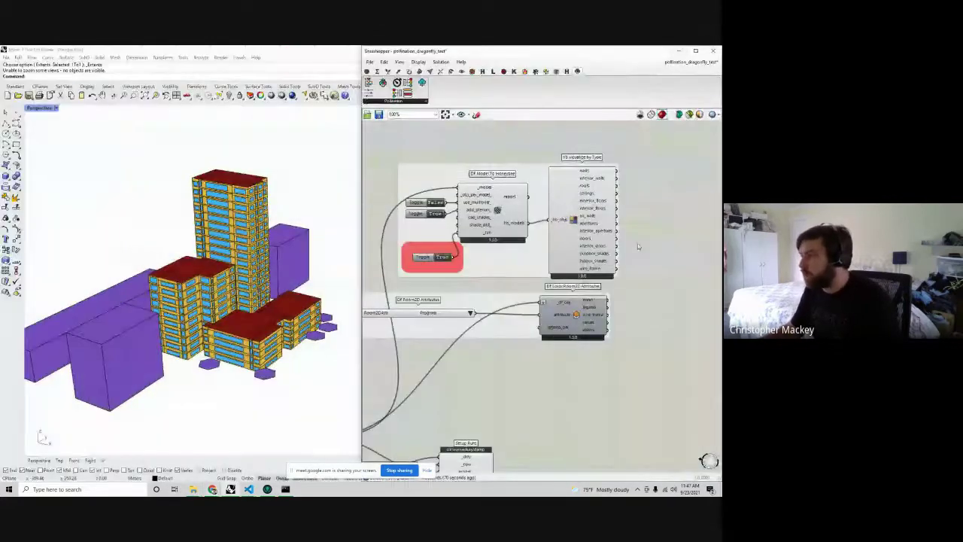
# Examine the Setup Runs component of the dragonfly-annual-energy-use recipe and read the description of its obj-per-model_ input
pyautogui.scroll(3, 452, 398)
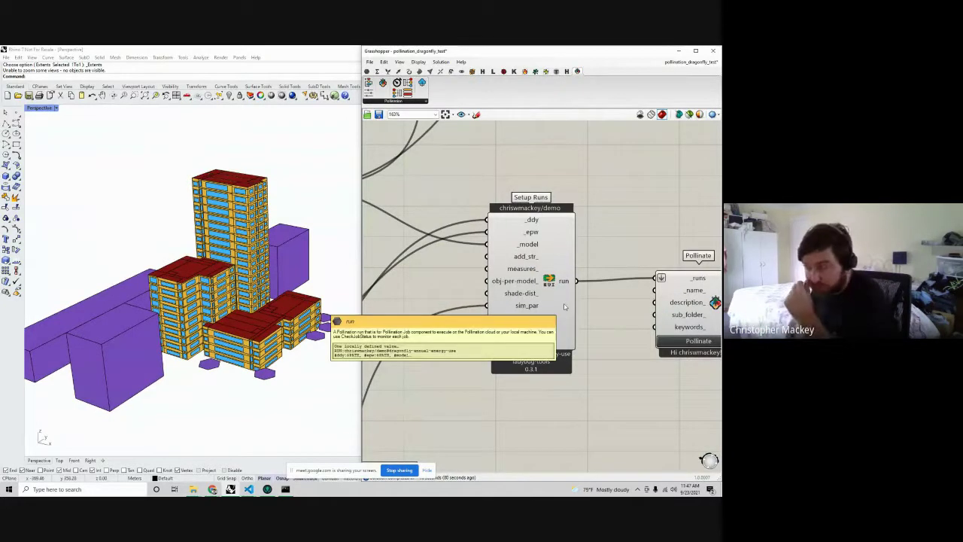
pyautogui.moveTo(564, 306); pyautogui.dragTo(561, 307)
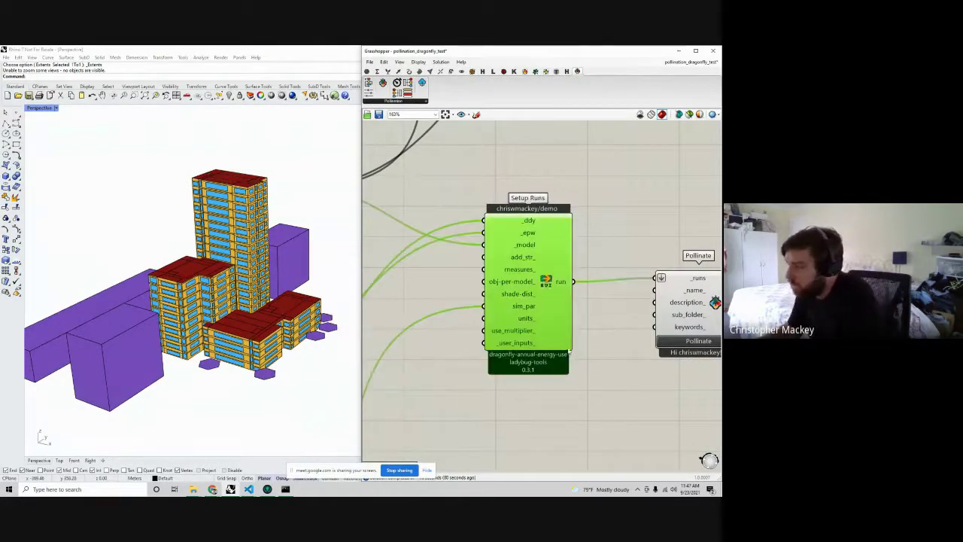
pyautogui.click(579, 359)
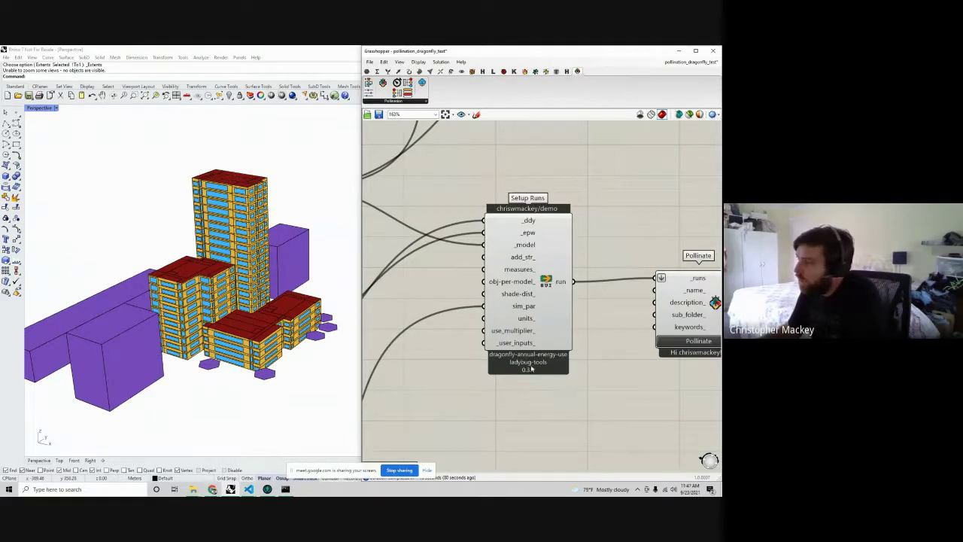
pyautogui.scroll(2, 517, 292)
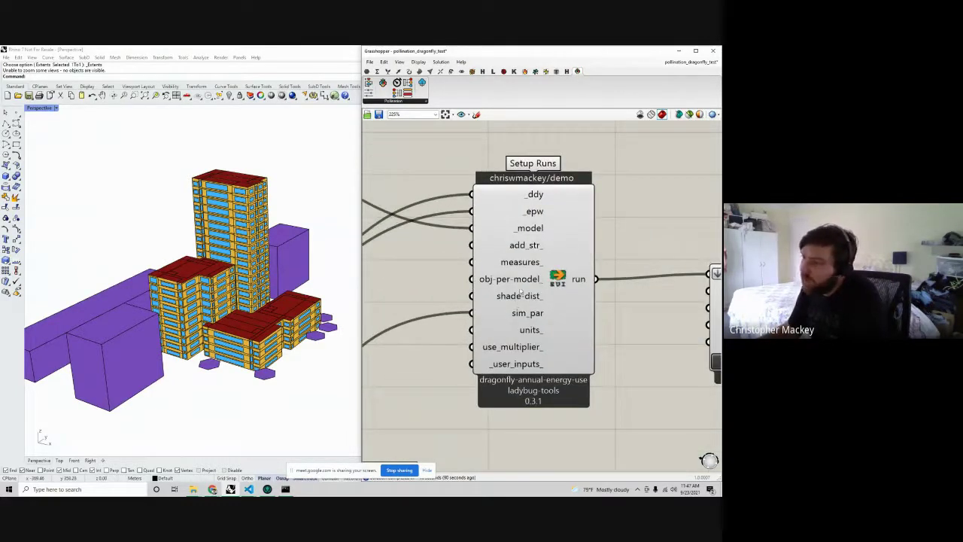
pyautogui.moveTo(532, 284)
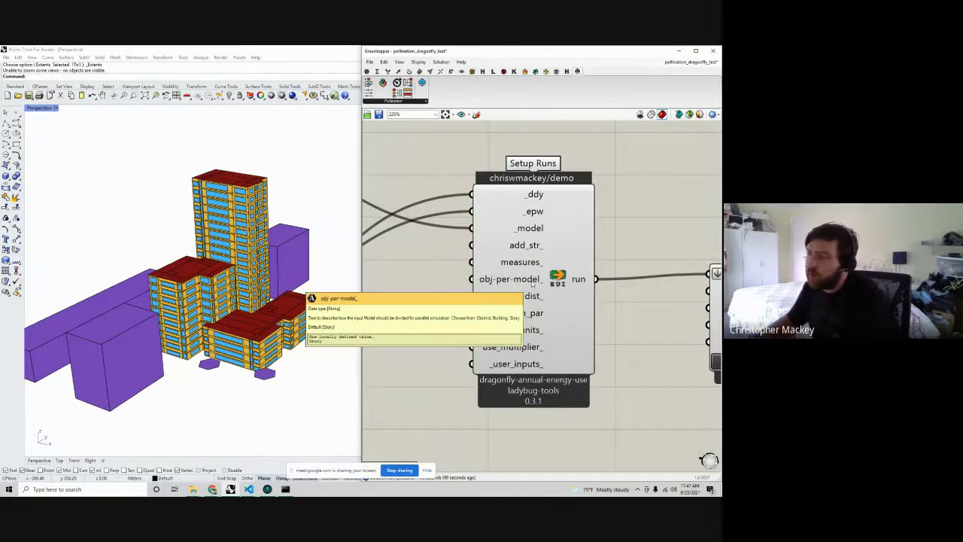
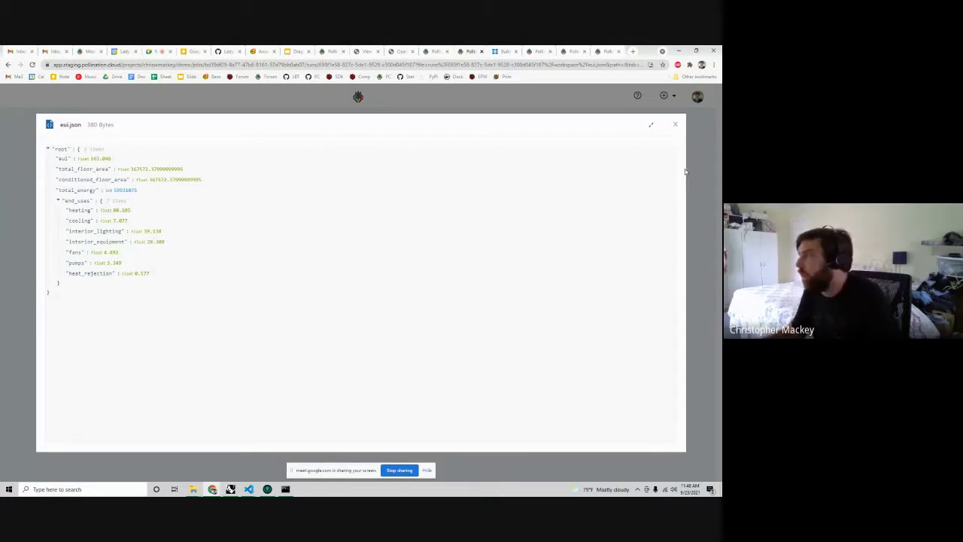
# Close the urban run's eui.json and look over the pollination_urban_test definition in Grasshopper, from Create Buildings to the simulation setup
pyautogui.click(675, 124)
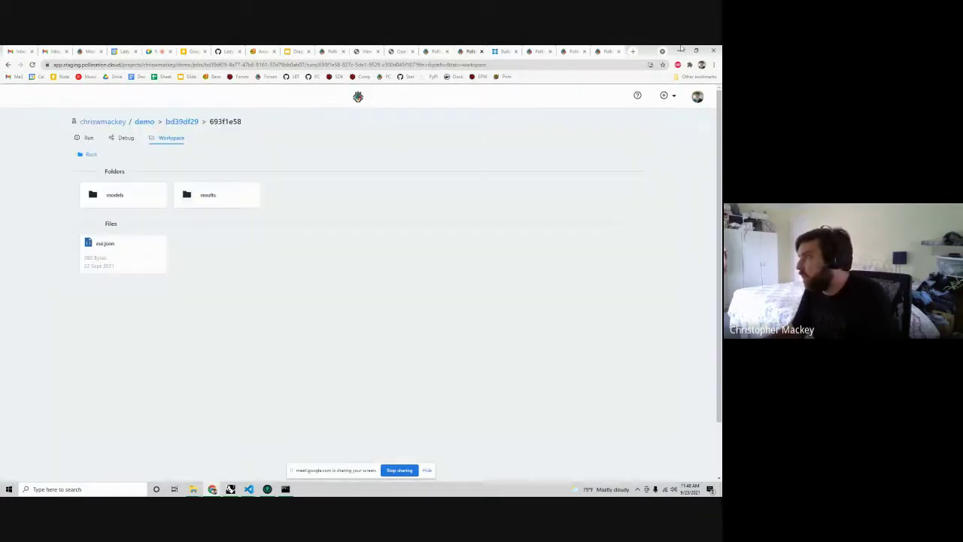
pyautogui.click(678, 51)
pyautogui.scroll(-5, 526, 286)
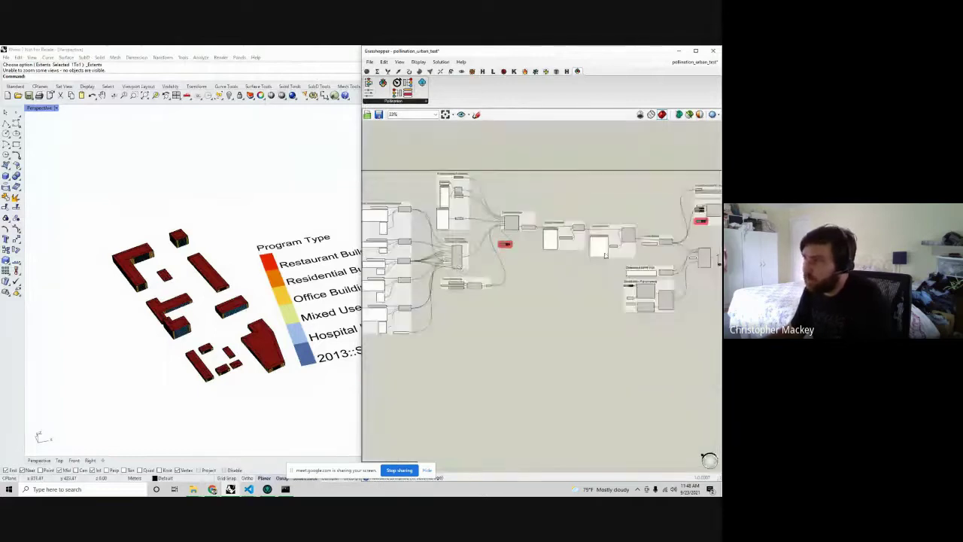
pyautogui.scroll(2, 653, 269)
pyautogui.scroll(2, 654, 269)
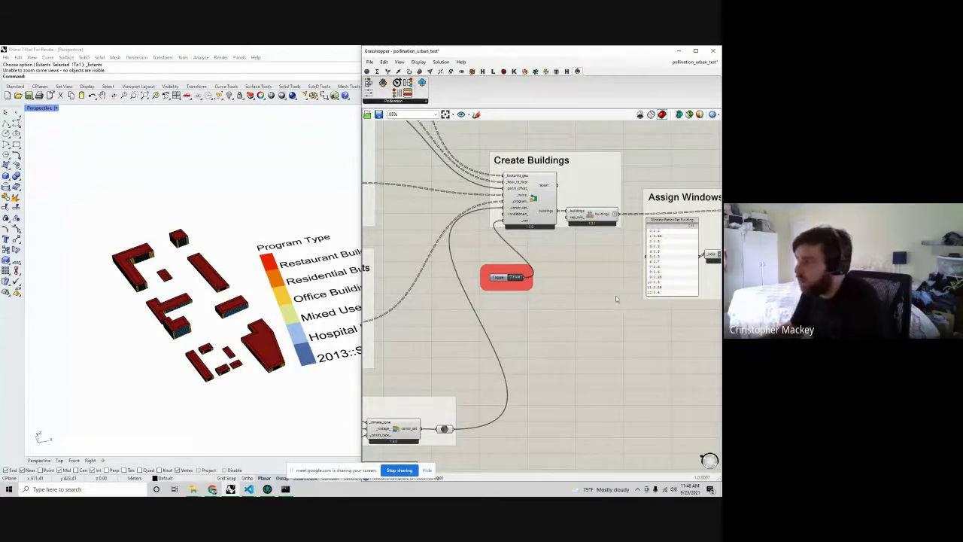
pyautogui.scroll(-2, 540, 302)
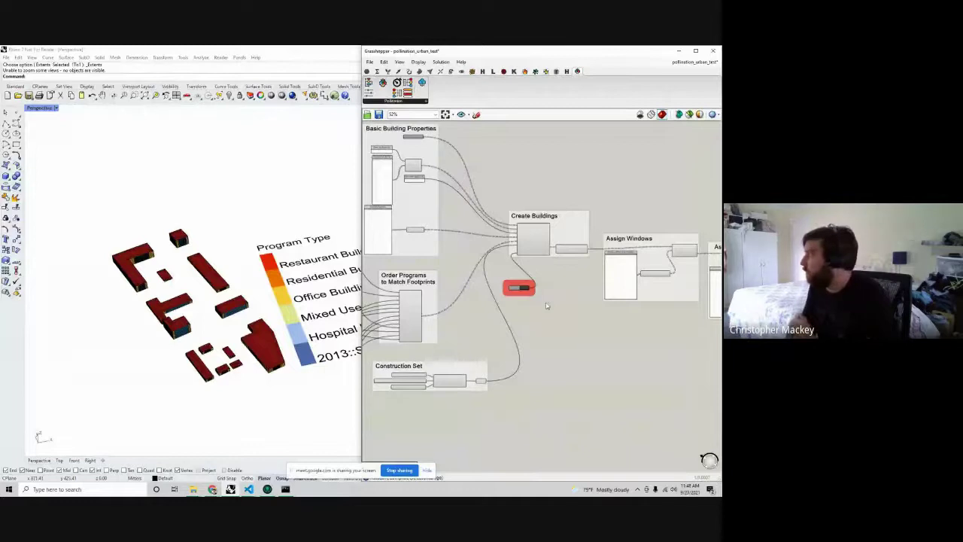
pyautogui.moveTo(507, 301); pyautogui.dragTo(278, 293, button='right')
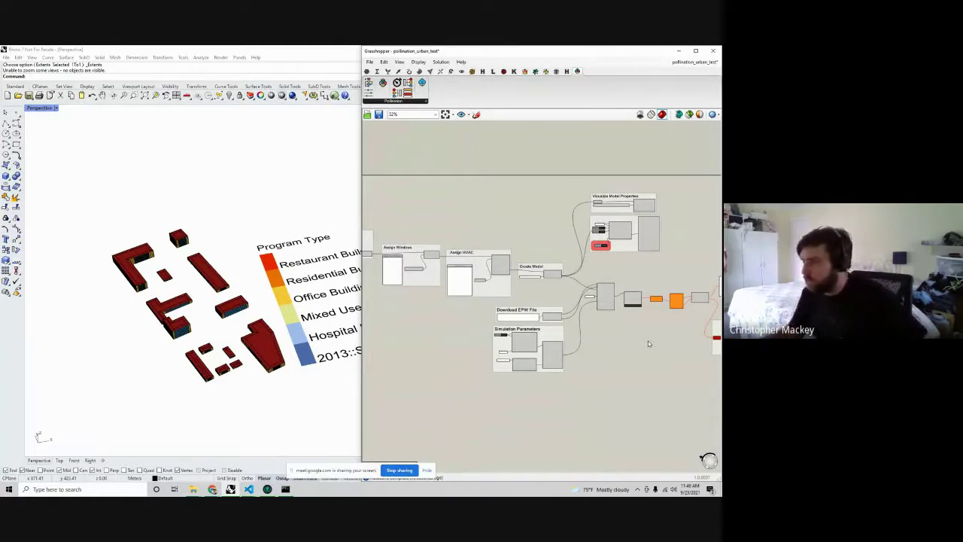
pyautogui.moveTo(213, 489)
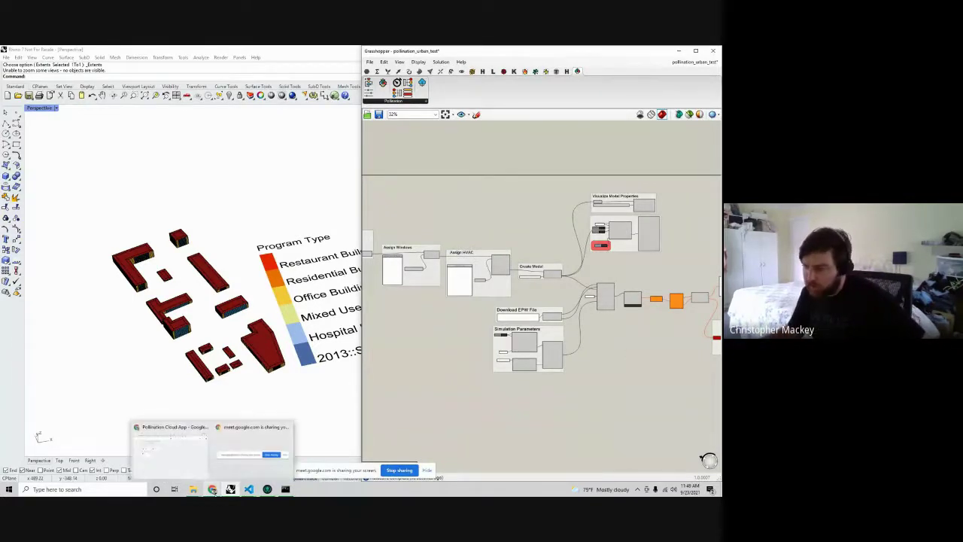
pyautogui.click(183, 471)
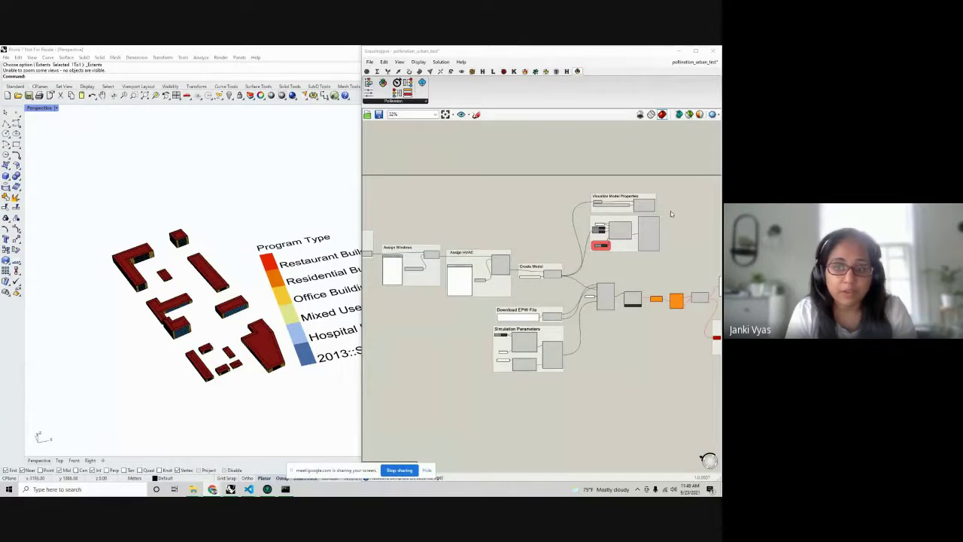
# Set the _run toggle of DF Model To Honeybee to False so the viewport shows the urban buildings coloured by program type
pyautogui.click(648, 207)
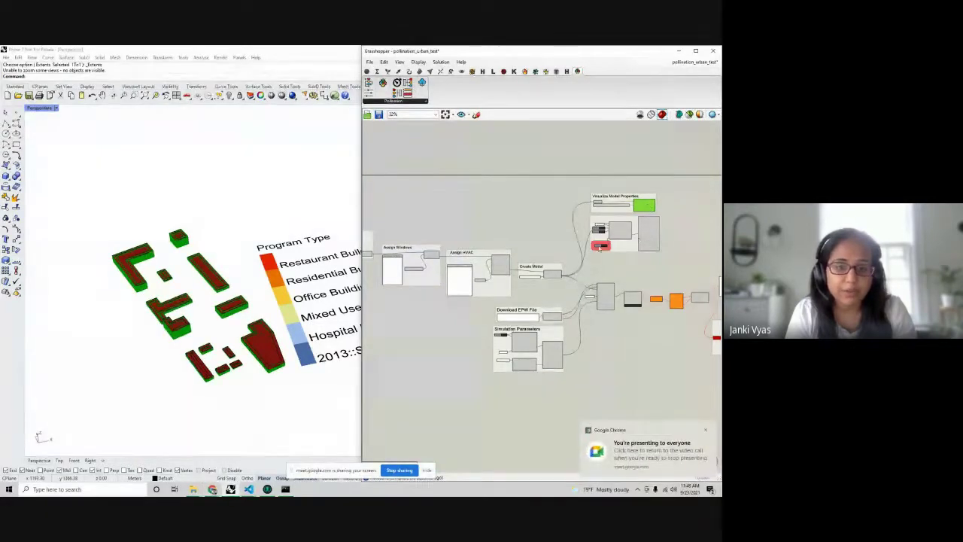
pyautogui.scroll(5, 601, 244)
pyautogui.click(519, 301)
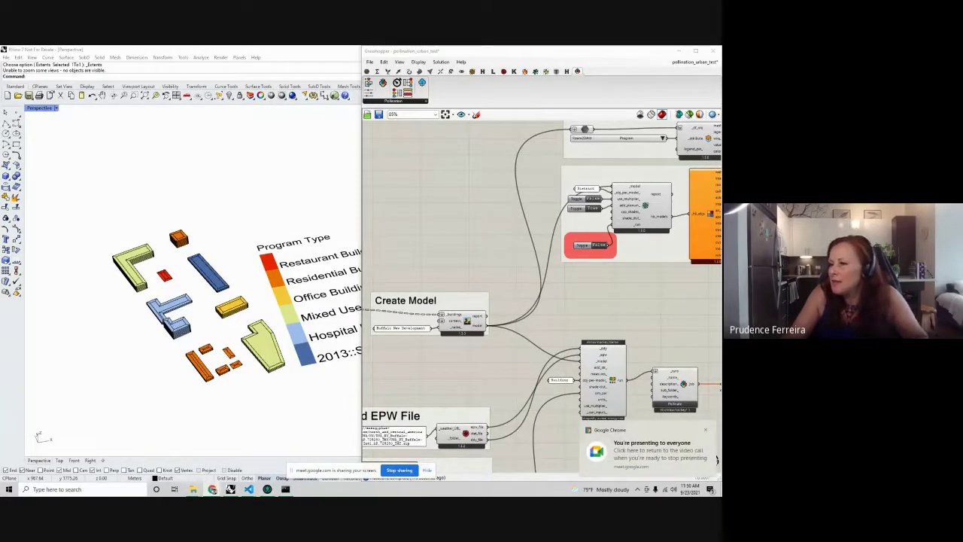
# Switch to the OpenStudio Results report in Chrome and examine its Annual Overview charts and Model Summary tables
pyautogui.hotkey('alt', 'Tab')
pyautogui.scroll(3, 407, 198)
pyautogui.scroll(-10, 407, 198)
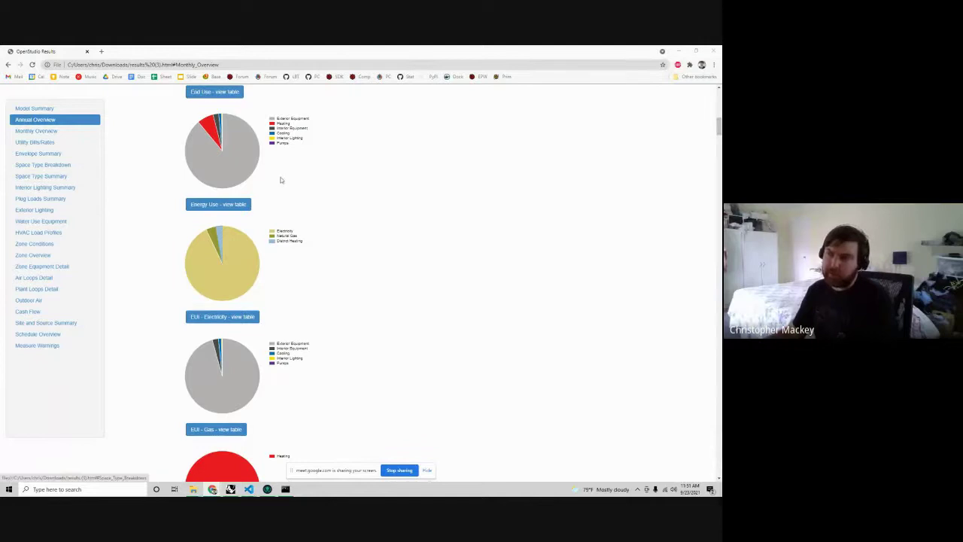
pyautogui.scroll(5, 174, 164)
pyautogui.scroll(1, 286, 234)
pyautogui.scroll(1, 358, 208)
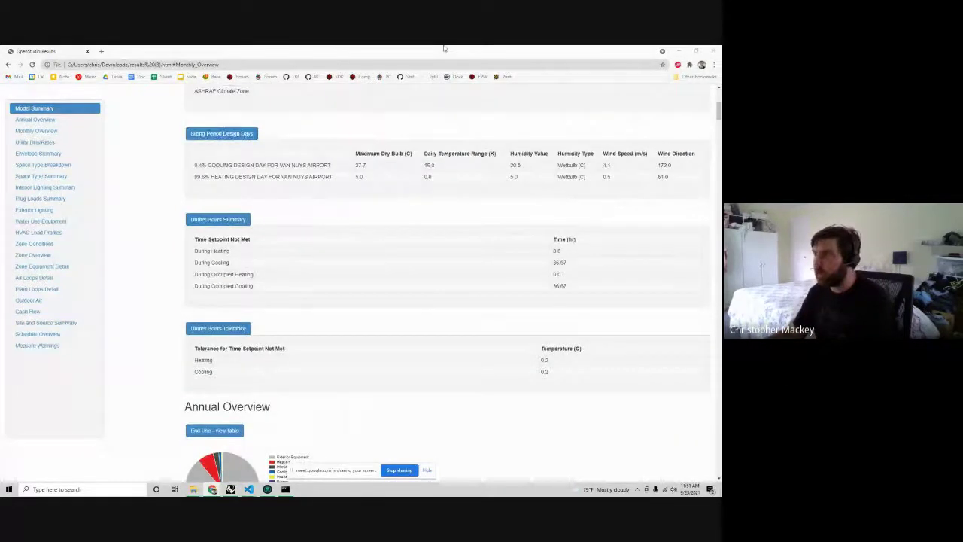
# Return to Grasshopper and read the description of the units_ input on the urban model's energy recipe
pyautogui.hotkey('alt', 'Tab')
pyautogui.scroll(5, 552, 333)
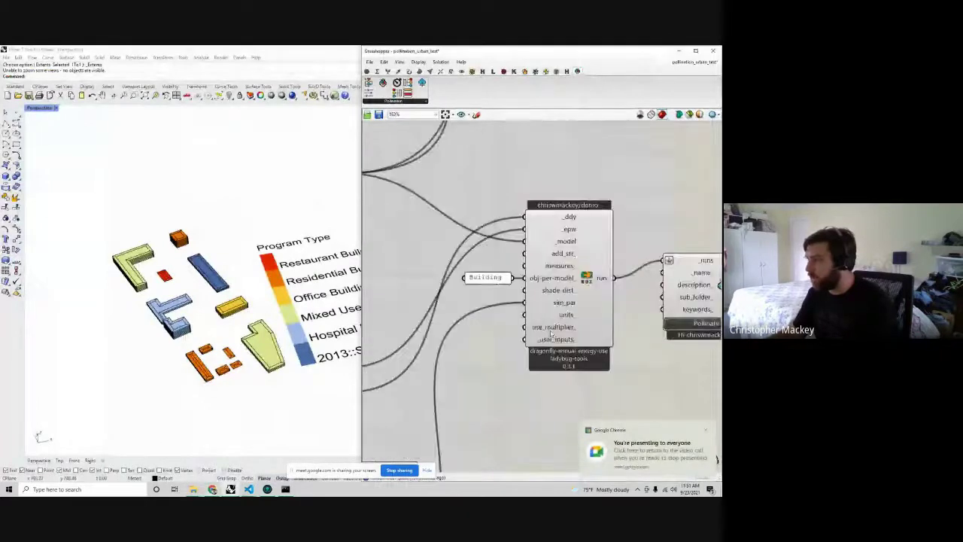
pyautogui.moveTo(567, 316)
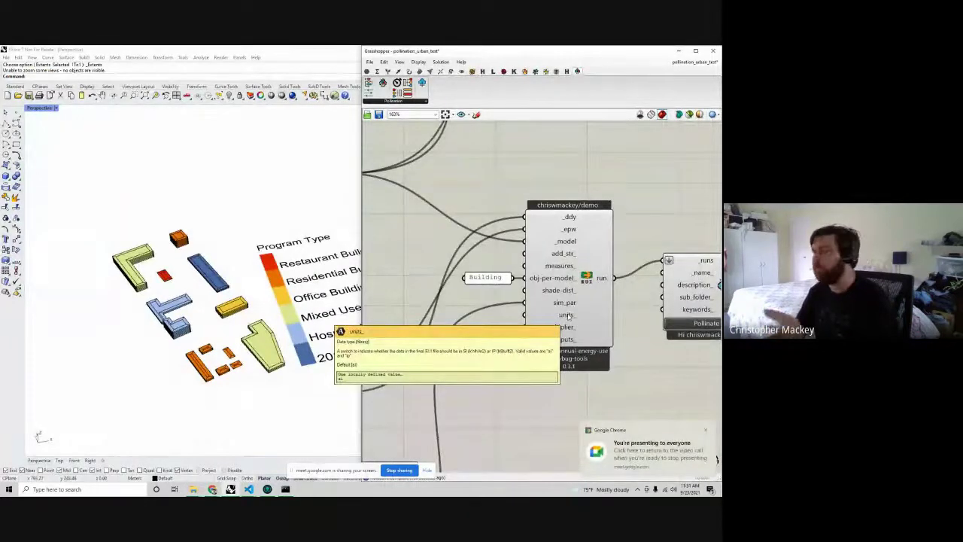
# Switch to the pollination_energy_test definition and examine the units_ input of its annual-energy-use Setup Runs component
pyautogui.click(698, 62)
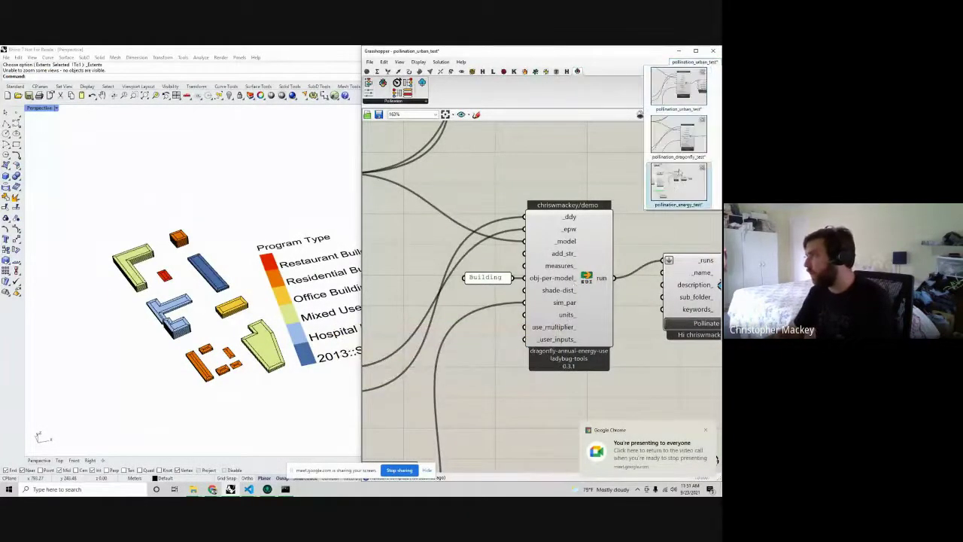
pyautogui.click(679, 181)
pyautogui.moveTo(589, 342); pyautogui.dragTo(512, 322, button='right')
pyautogui.scroll(2, 617, 248)
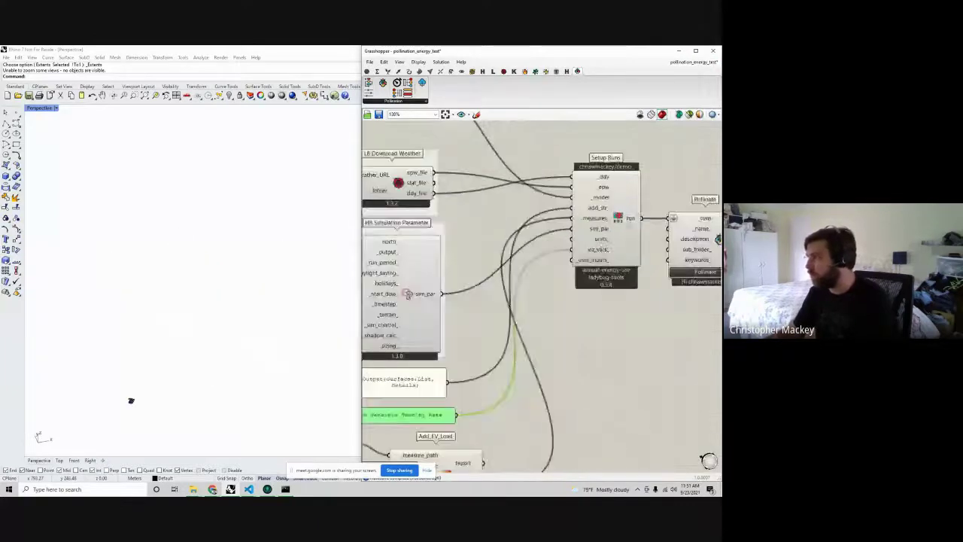
pyautogui.moveTo(596, 243)
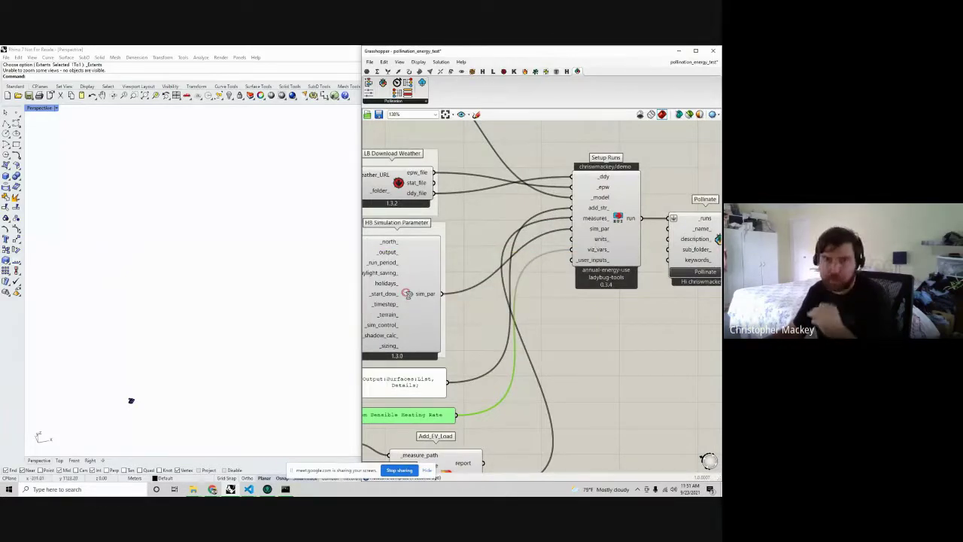
# Switch to the OpenStudio Results report in Chrome and review its Annual Overview, Monthly Overview, Zone Overview and Model Summary sections
pyautogui.hotkey('alt', 'Tab')
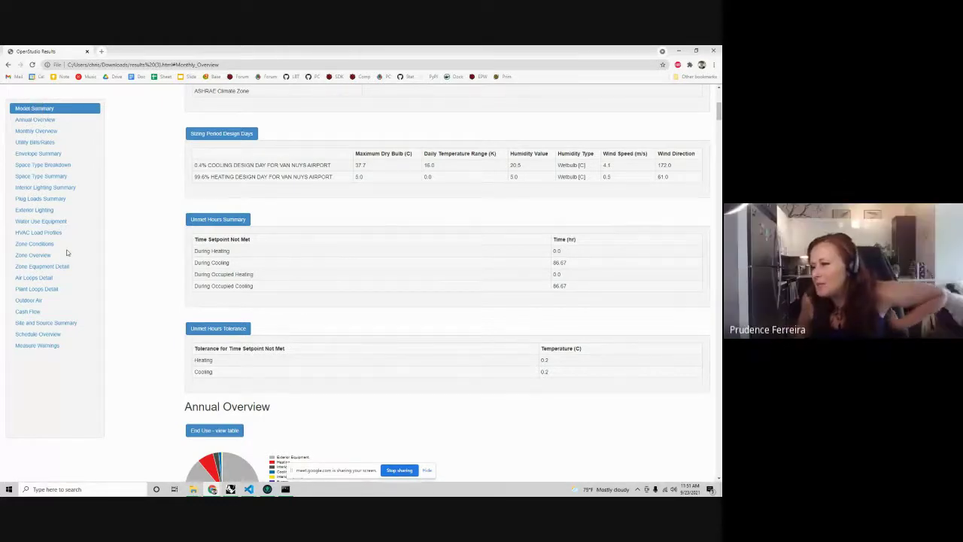
pyautogui.scroll(-10, 348, 314)
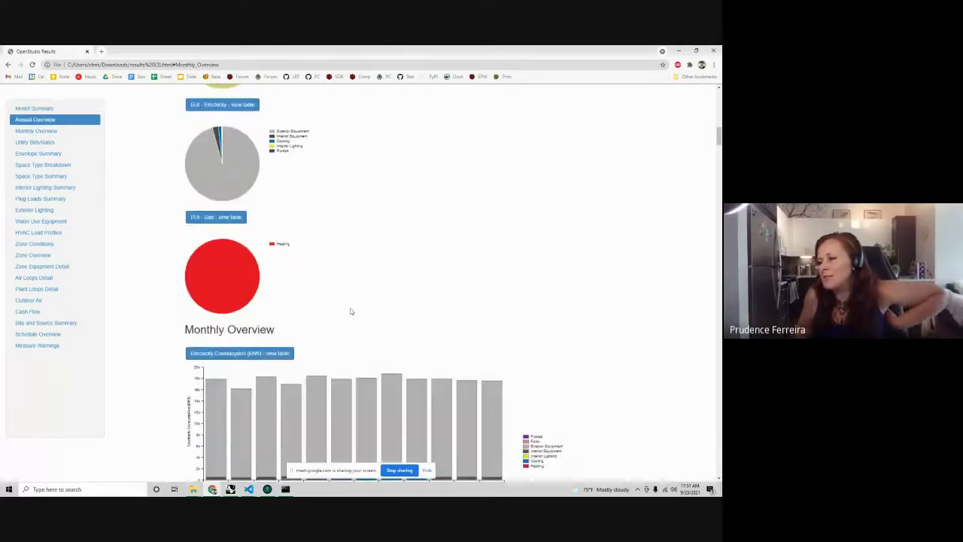
pyautogui.scroll(-7, 350, 311)
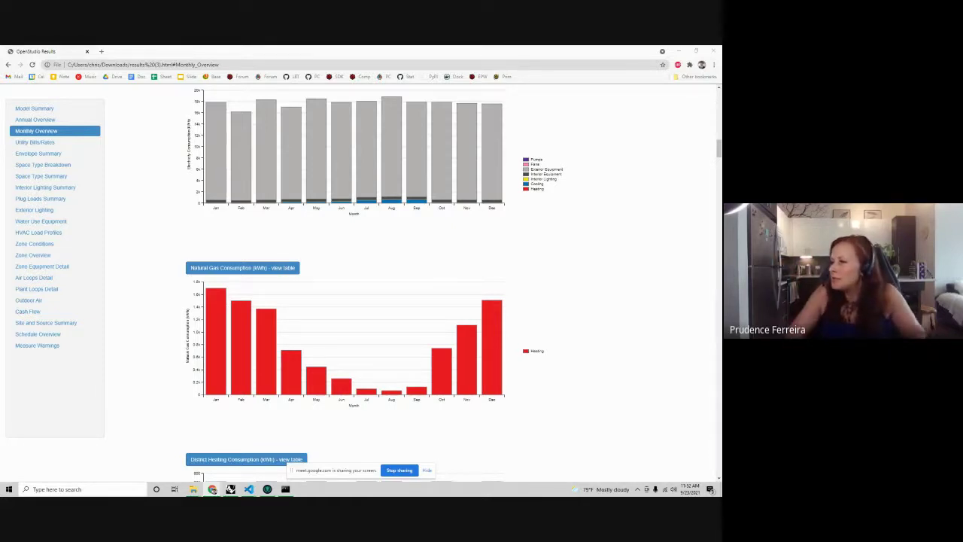
pyautogui.click(32, 255)
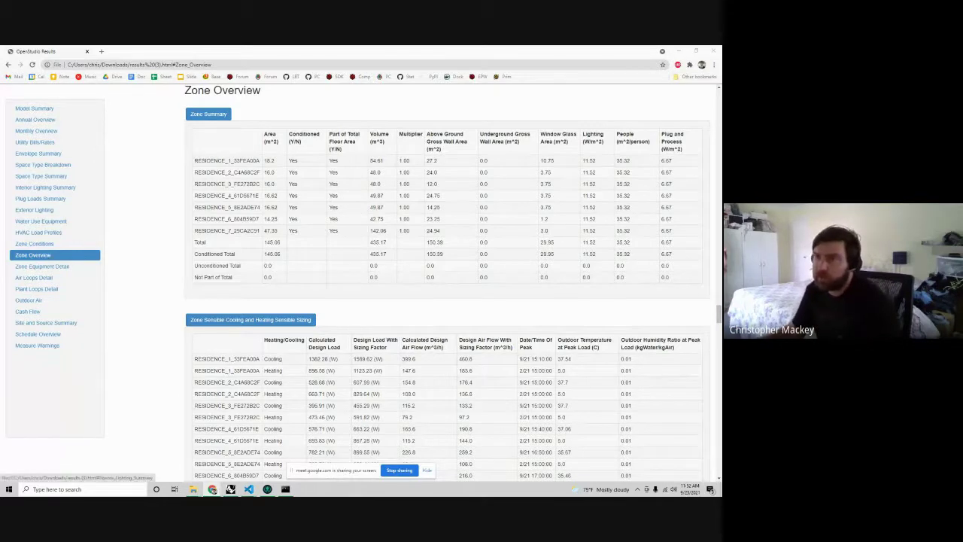
pyautogui.click(60, 111)
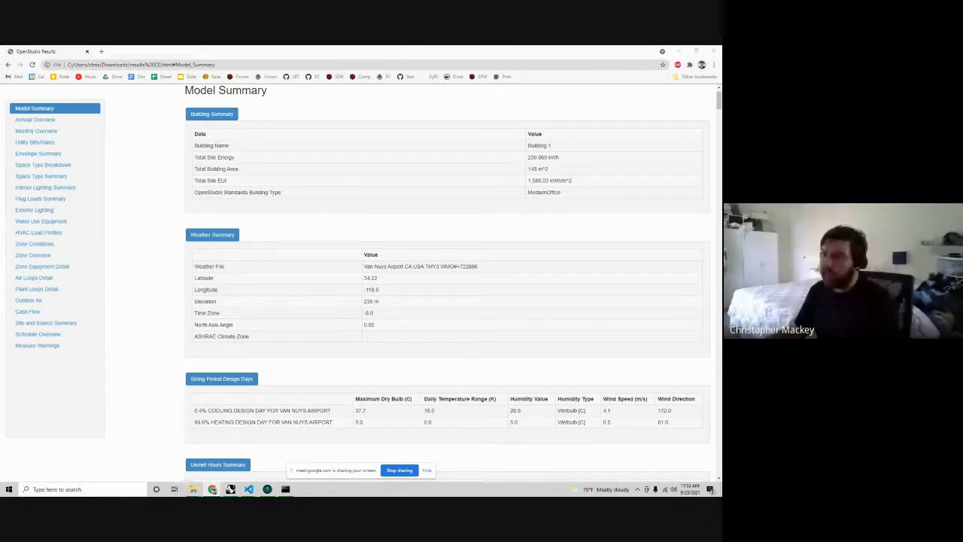
# Leave the Chrome report and bring up the pollination_urban_test definition in Grasshopper
pyautogui.click(678, 51)
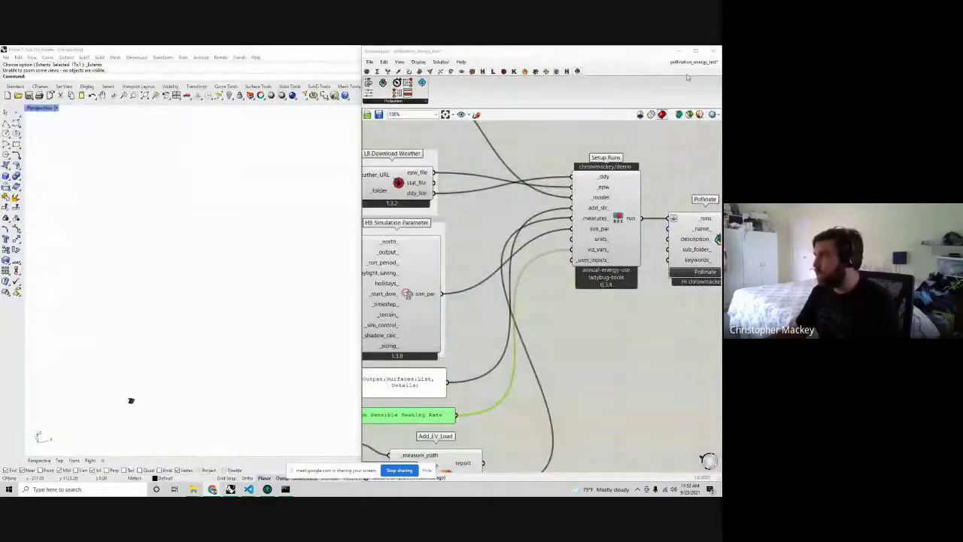
pyautogui.click(692, 61)
pyautogui.click(688, 179)
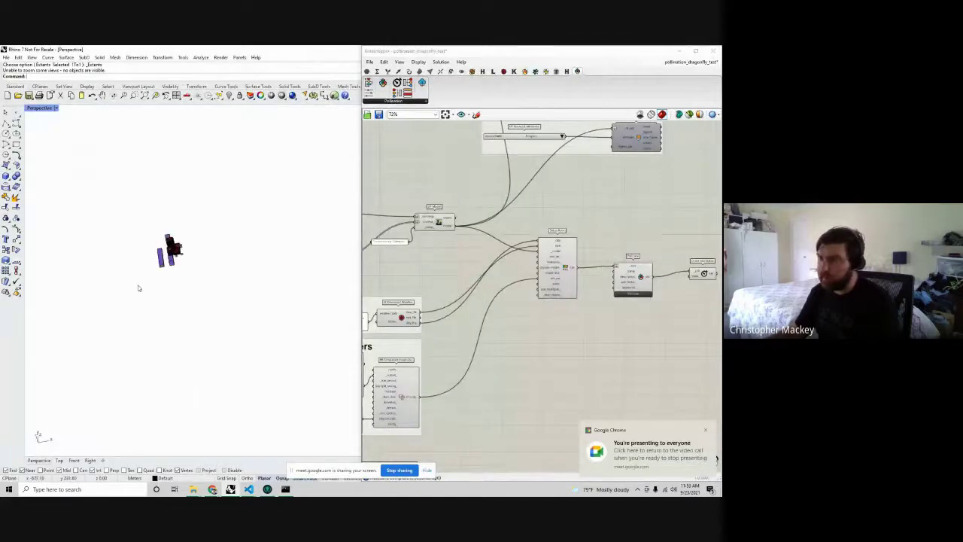
pyautogui.click(693, 61)
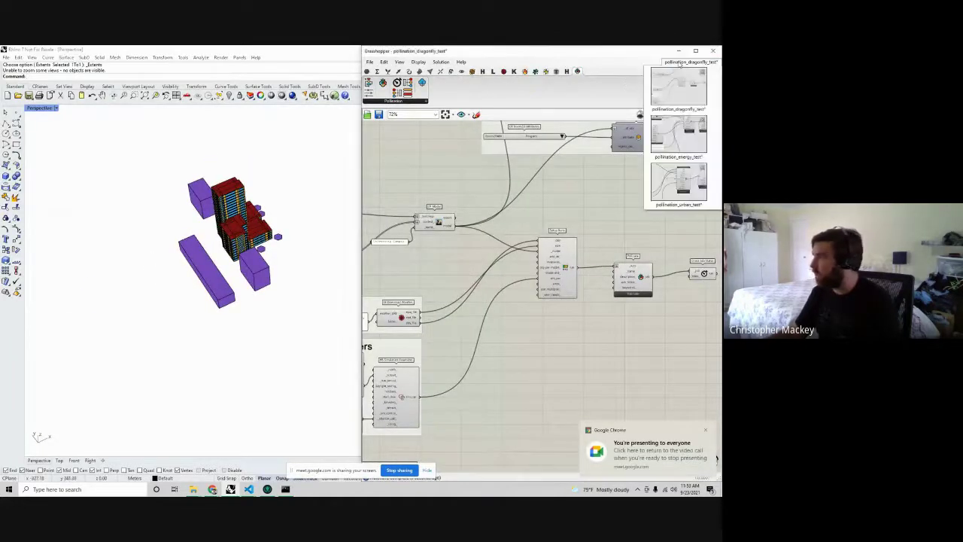
pyautogui.click(677, 139)
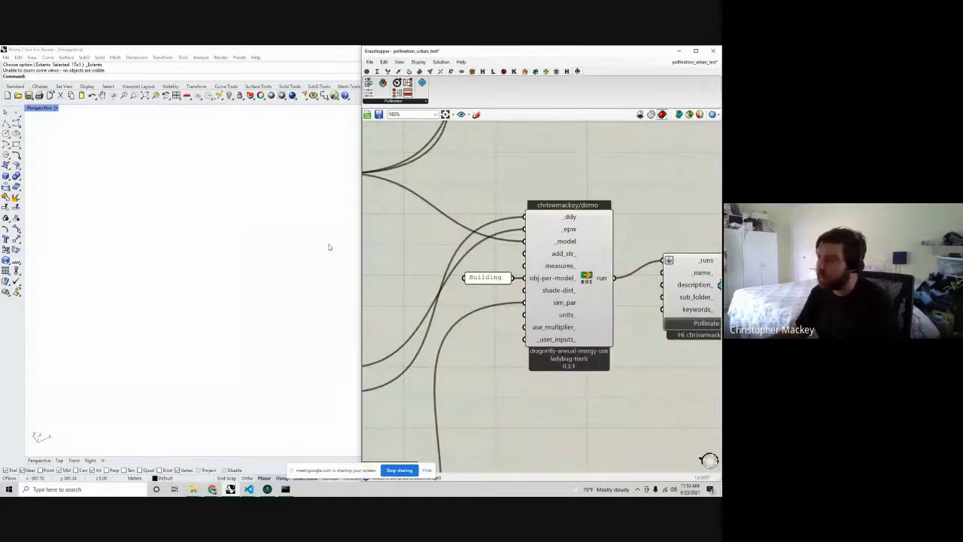
# Examine the urban buildings by program type and read the description of the dragonfly-annual-energy-use recipe's obj-per-model_ input
pyautogui.moveTo(114, 268); pyautogui.dragTo(245, 348, button='right')
pyautogui.scroll(3, 195, 264)
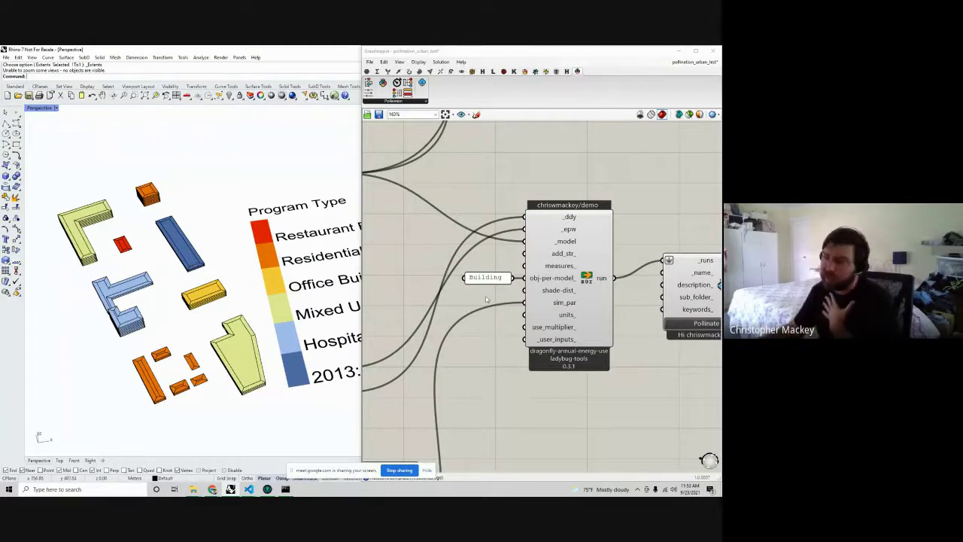
pyautogui.moveTo(553, 280)
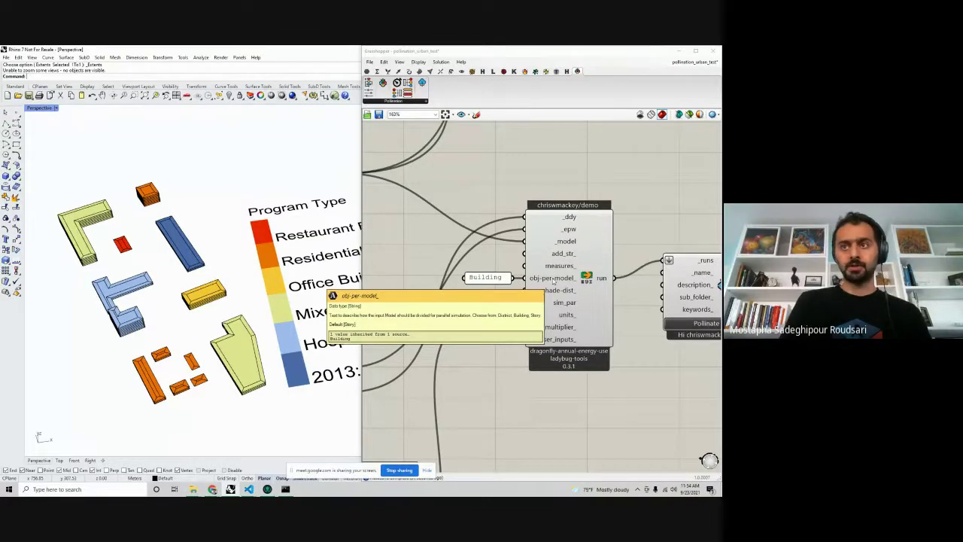
pyautogui.click(562, 392)
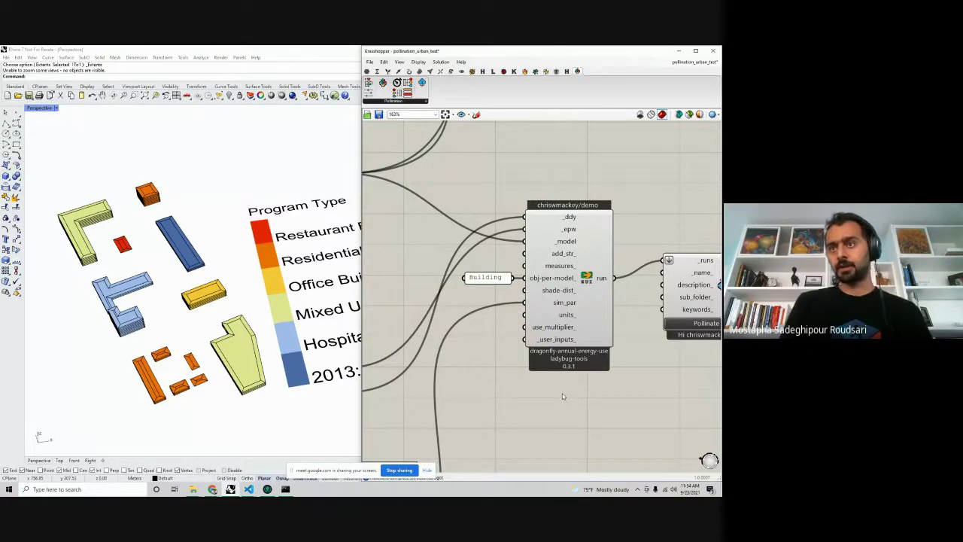